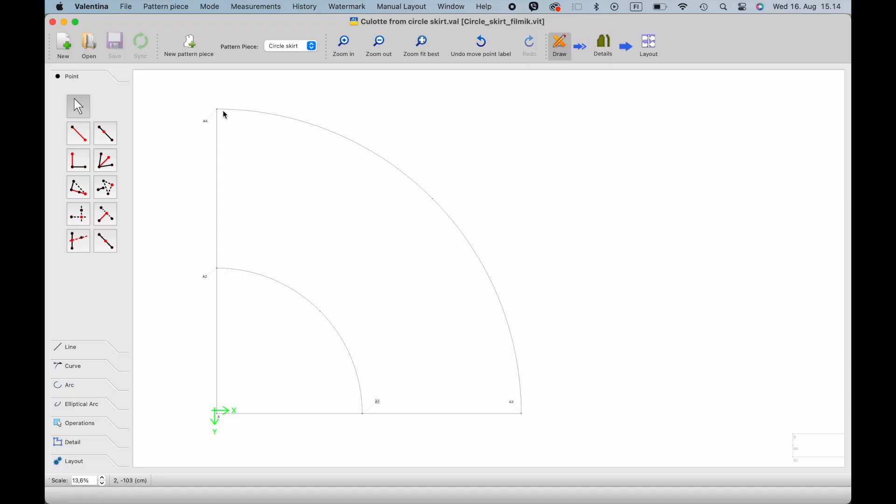
# - Add a custom measurement named Crotch_depth with the formula 25,4 to the current measurements file
pyautogui.click(249, 8)
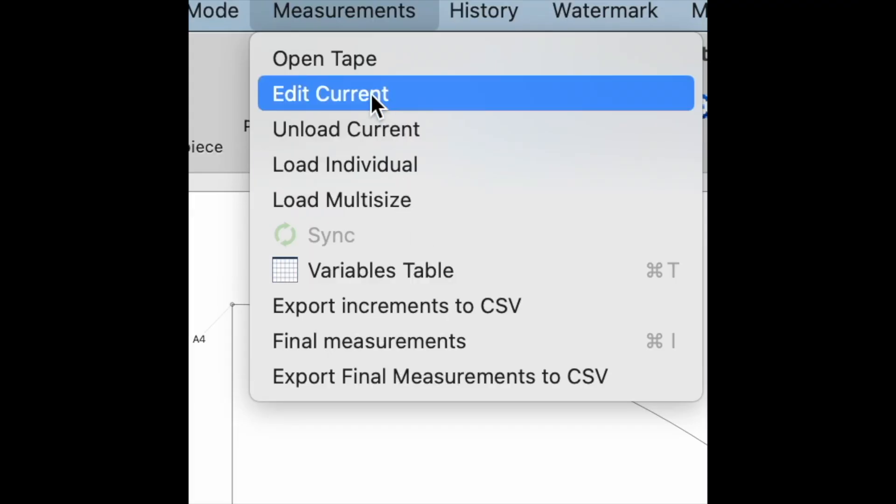
pyautogui.click(266, 37)
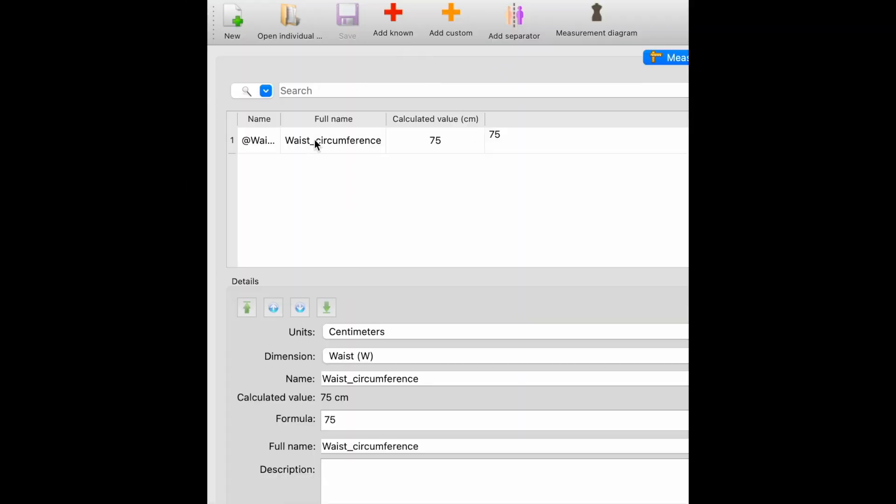
pyautogui.click(450, 19)
pyautogui.moveTo(355, 377); pyautogui.dragTo(257, 377)
pyautogui.write('C')
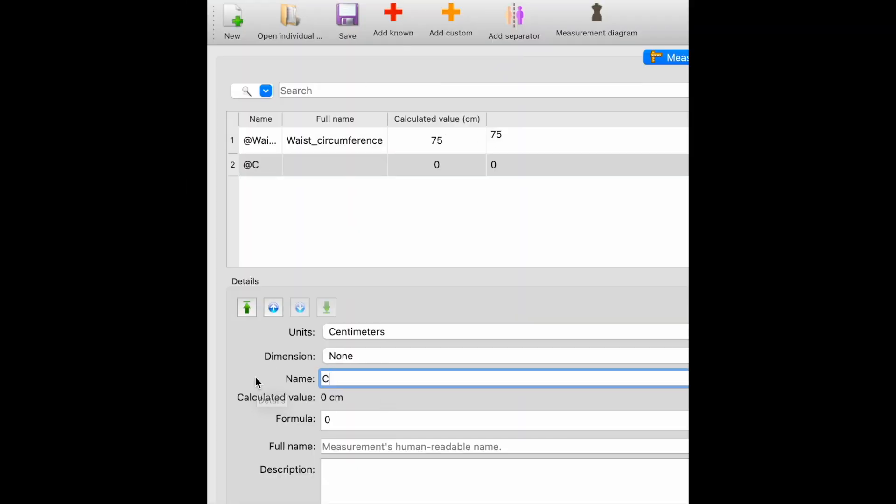
pyautogui.write('rotch')
pyautogui.press('BackSpace')
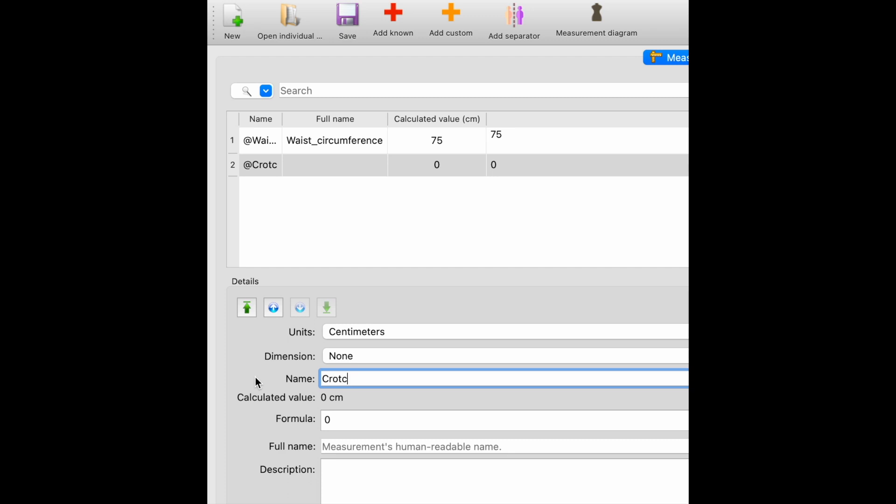
pyautogui.write('h')
pyautogui.press('BackSpace')
pyautogui.write('_')
pyautogui.press('BackSpace')
pyautogui.write('h_depth')
pyautogui.press('Tab')
pyautogui.write('25')
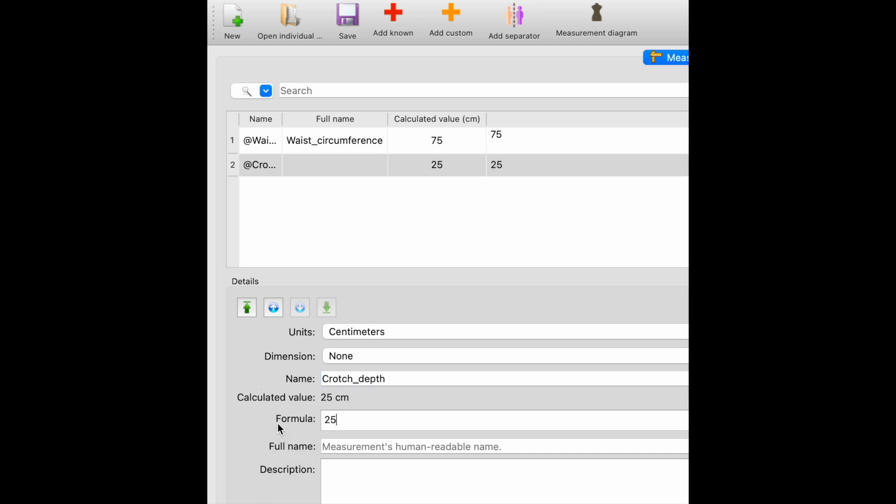
pyautogui.write(',4')
# - Set the Waist_circumference measurement to 70 cm
pyautogui.click(371, 141)
pyautogui.doubleClick(339, 419)
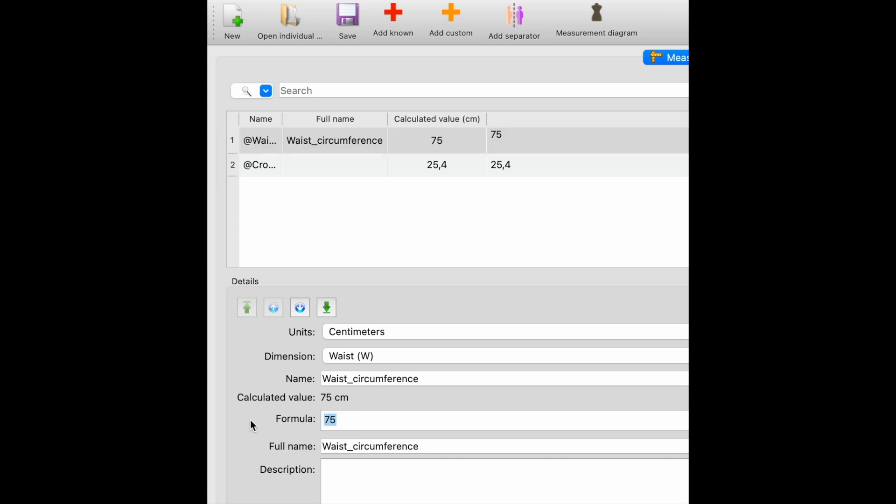
pyautogui.write('70')
# - Add two more custom measurements below Crotch_depth
pyautogui.click(263, 167)
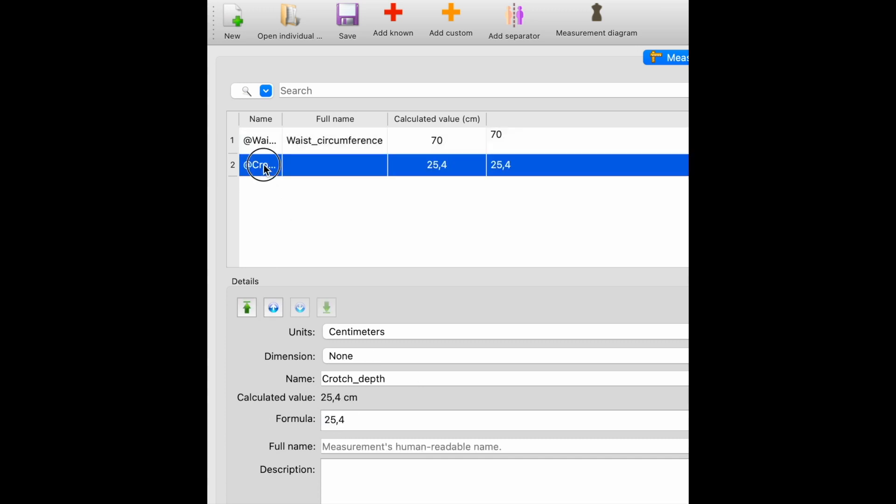
pyautogui.click(455, 23)
pyautogui.click(455, 24)
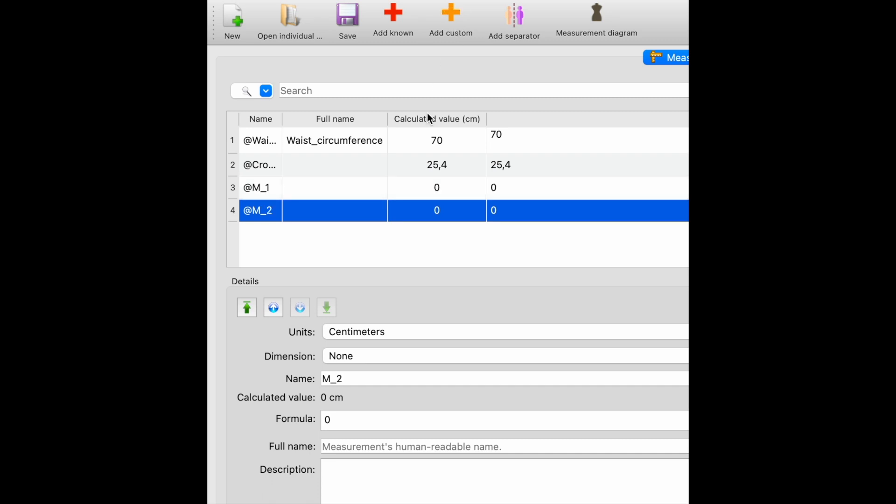
# - Copy the name Crotch_depth into that measurement's full name
pyautogui.click(317, 172)
pyautogui.click(295, 378)
pyautogui.press('super+c')
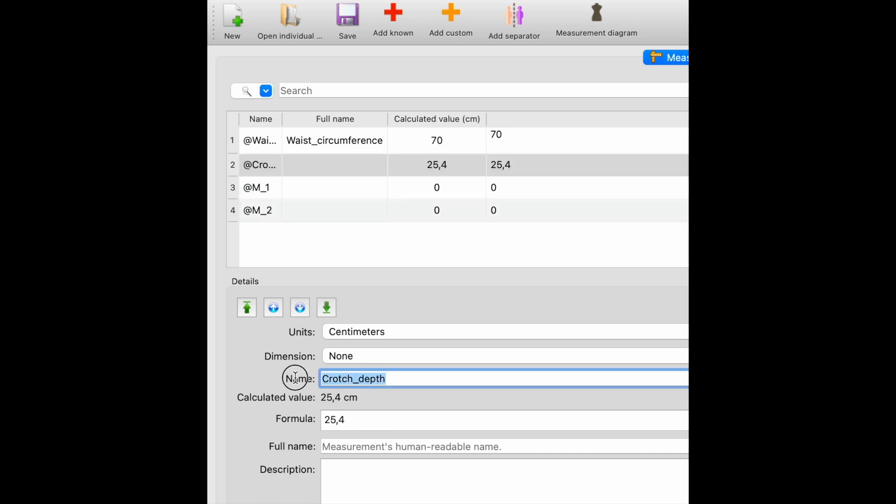
pyautogui.click(362, 447)
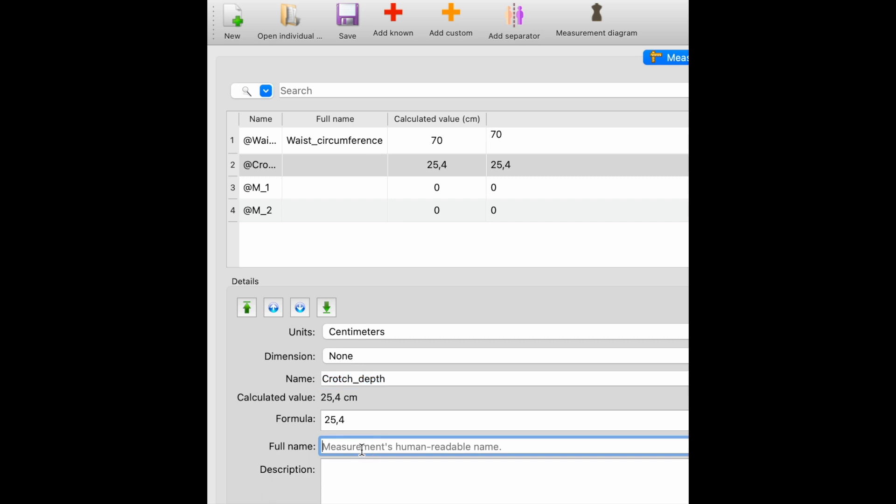
pyautogui.press('super+v')
# - Name the first new custom measurement Hip_circumference and set its formula to 95
pyautogui.click(288, 191)
pyautogui.click(253, 378)
pyautogui.write('Hip')
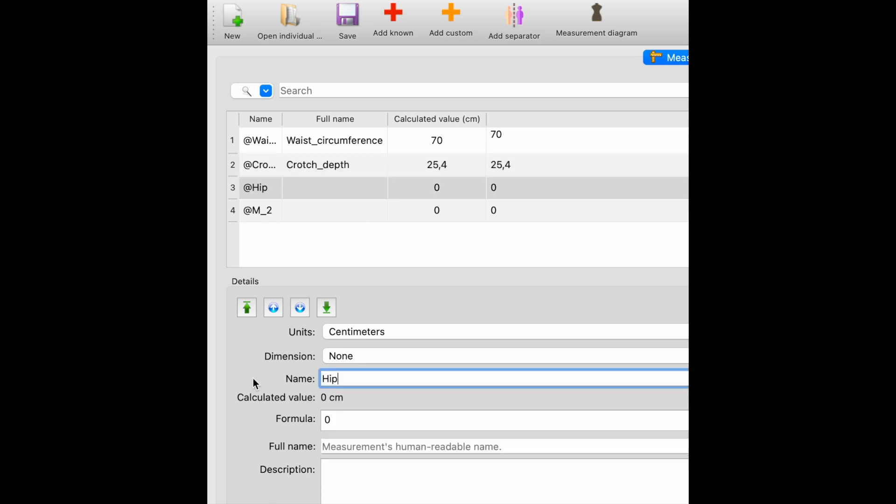
pyautogui.write('_circumference')
pyautogui.press('Tab')
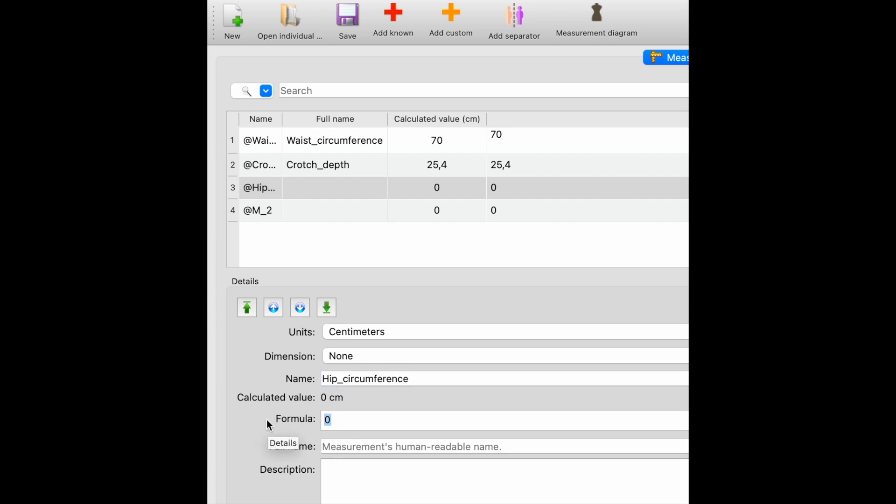
pyautogui.write('95')
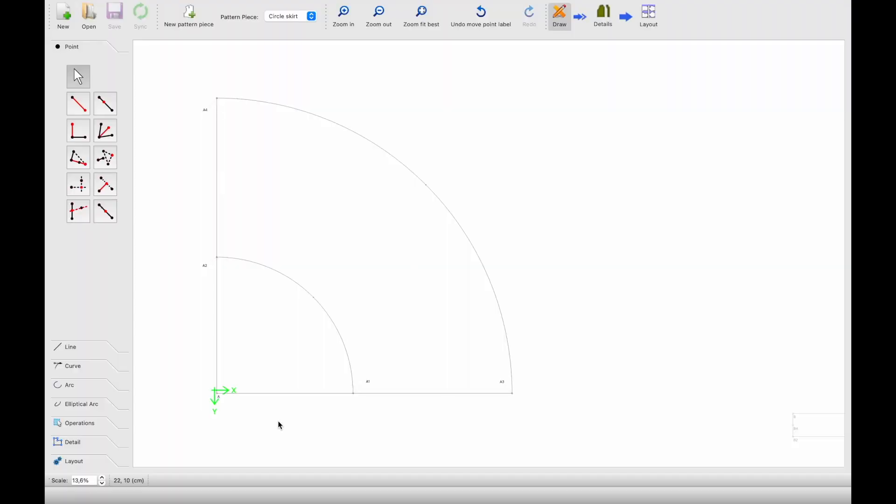
pyautogui.keyDown('ctrl'); pyautogui.scroll(5, 278, 424); pyautogui.keyUp('ctrl')
pyautogui.keyDown('ctrl'); pyautogui.scroll(1, 383, 400); pyautogui.keyUp('ctrl')
pyautogui.rightClick(424, 345)
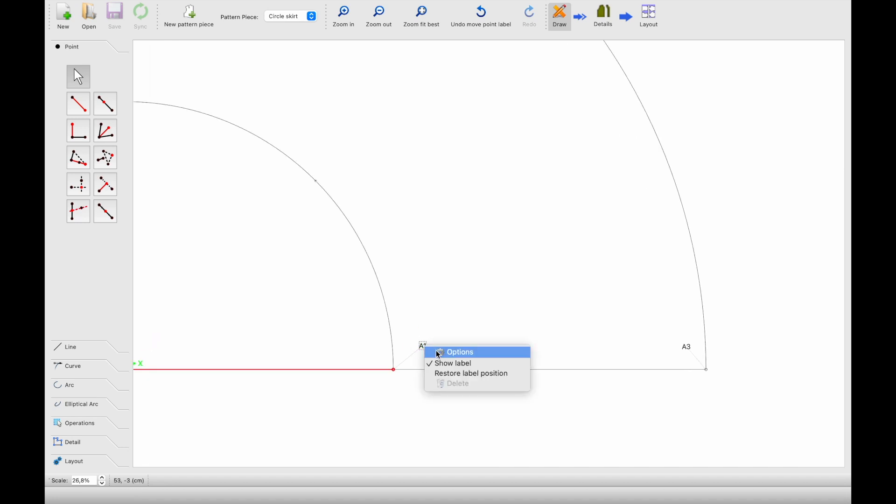
pyautogui.click(455, 352)
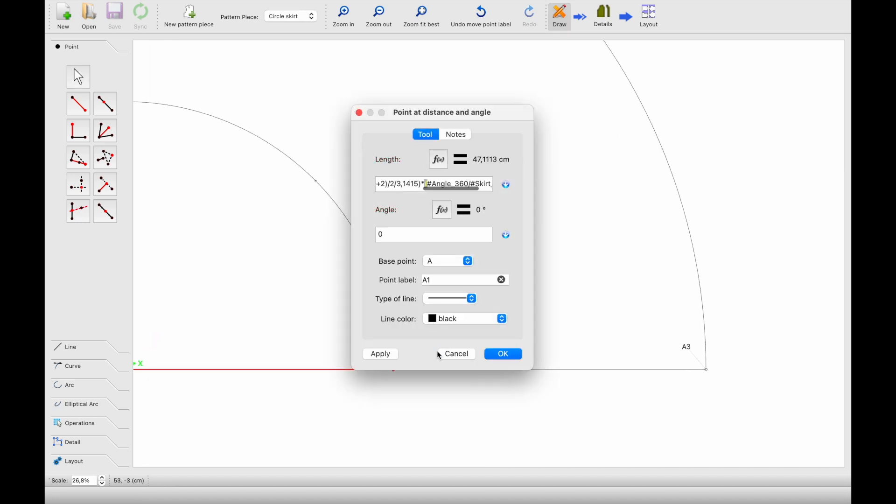
pyautogui.click(439, 160)
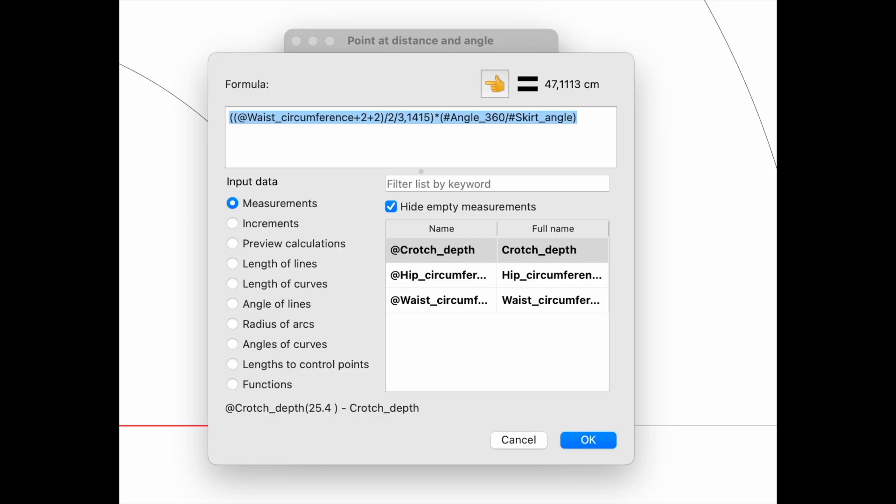
pyautogui.click(304, 135)
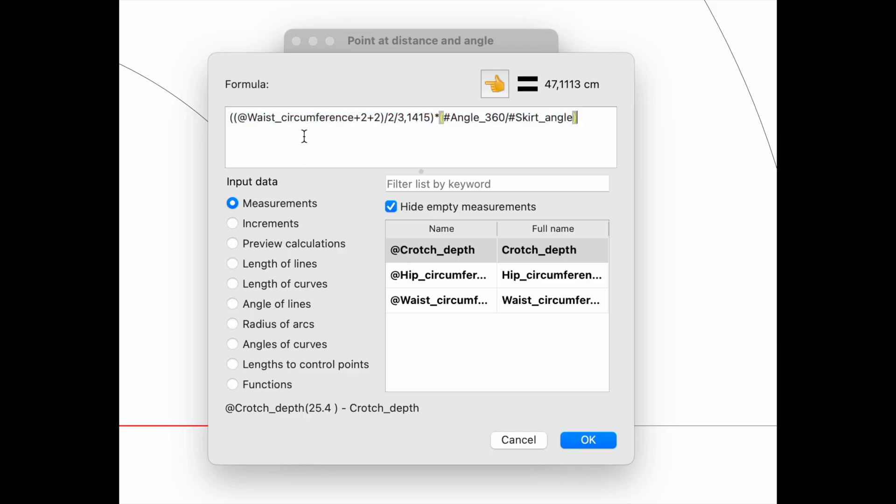
pyautogui.click(394, 122)
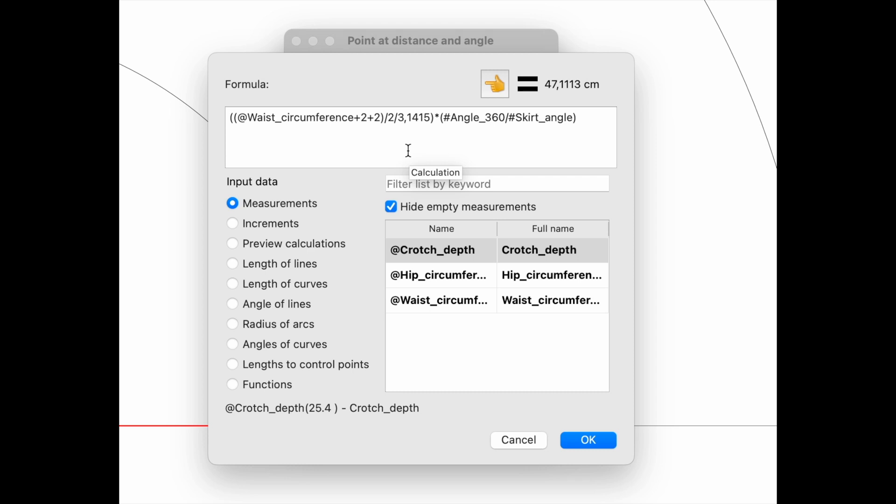
pyautogui.press('BackSpace')
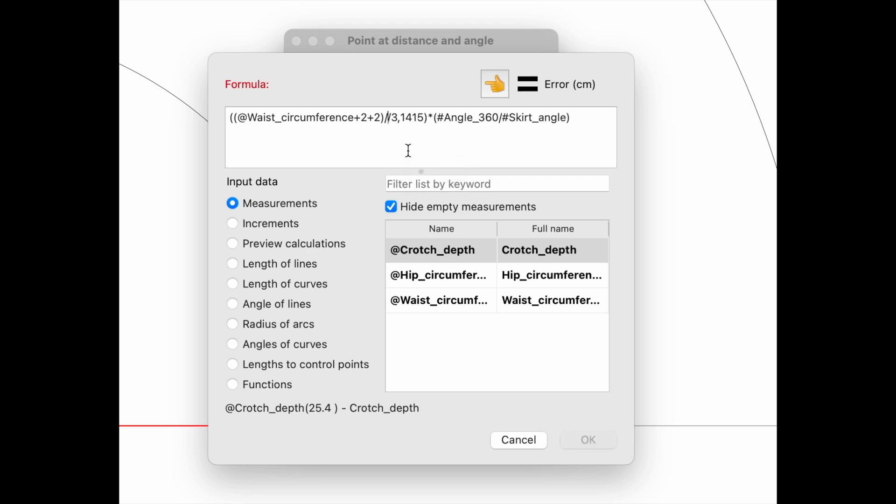
pyautogui.write('4')
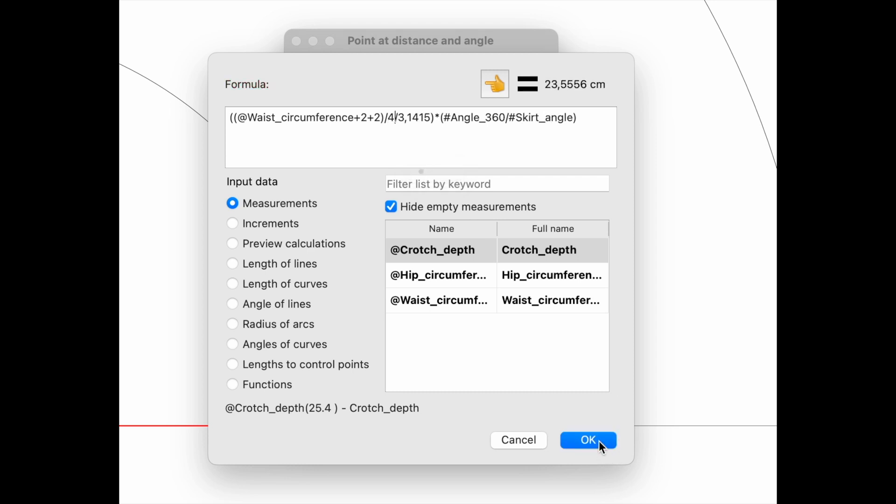
pyautogui.click(599, 440)
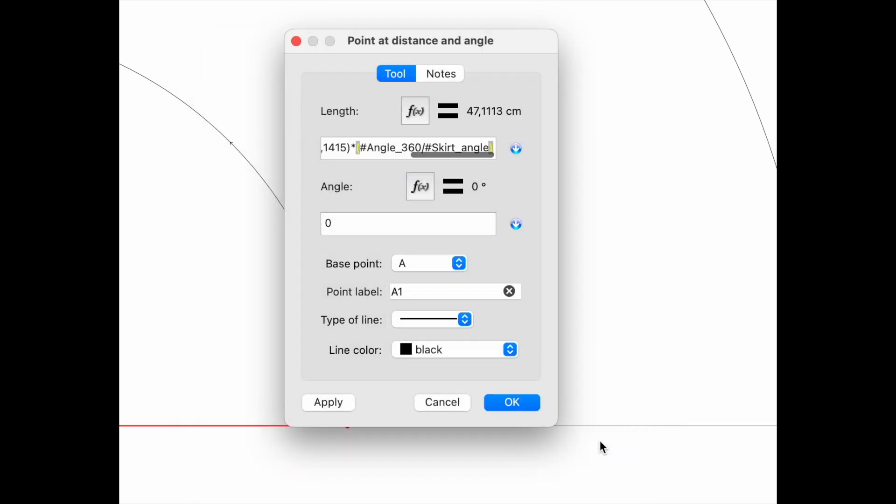
pyautogui.click(511, 402)
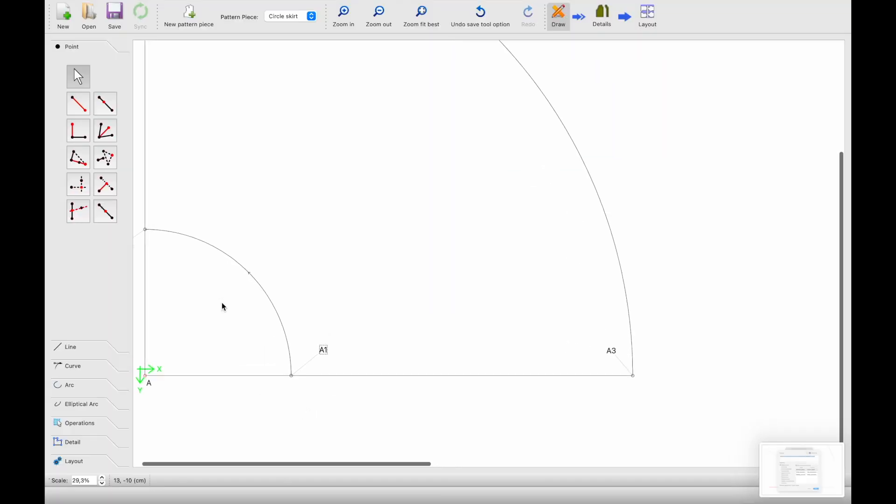
pyautogui.scroll(3, 224, 307)
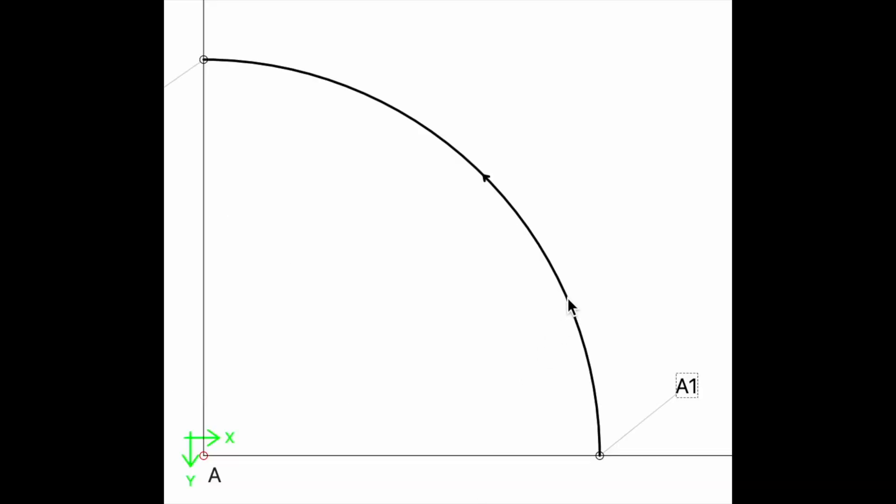
pyautogui.moveTo(567, 298)
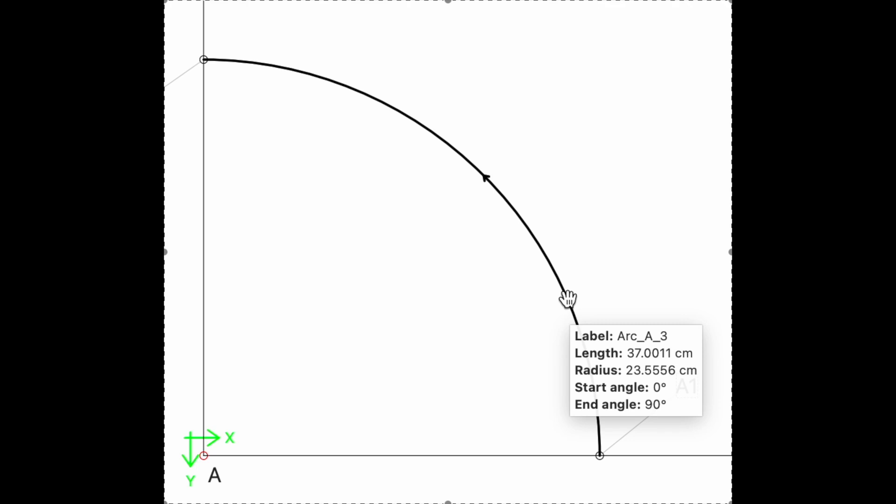
# - In the variables table, rename Increment_1 to Inch and set its formula to 2,54
pyautogui.click(256, 7)
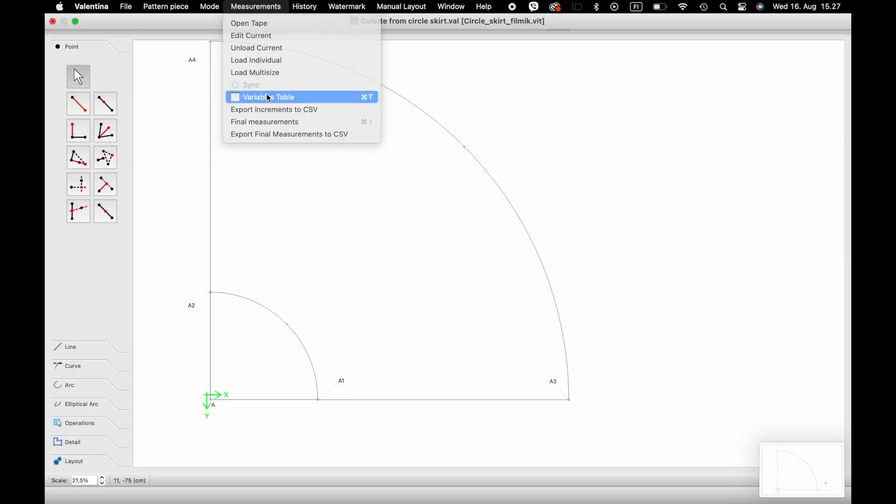
pyautogui.click(269, 97)
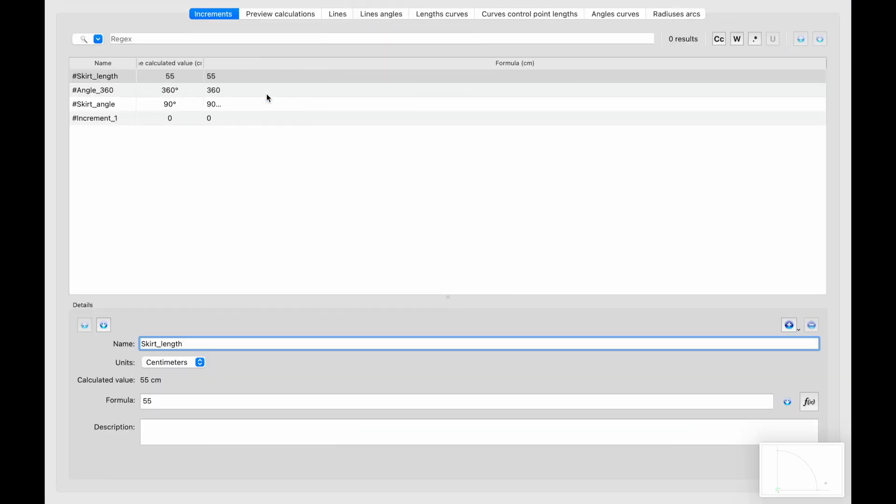
pyautogui.click(160, 120)
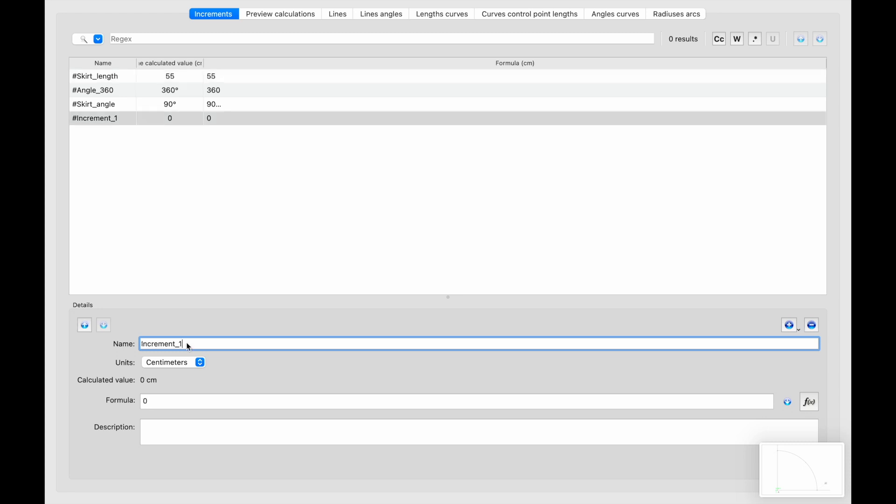
pyautogui.moveTo(185, 344); pyautogui.dragTo(92, 342)
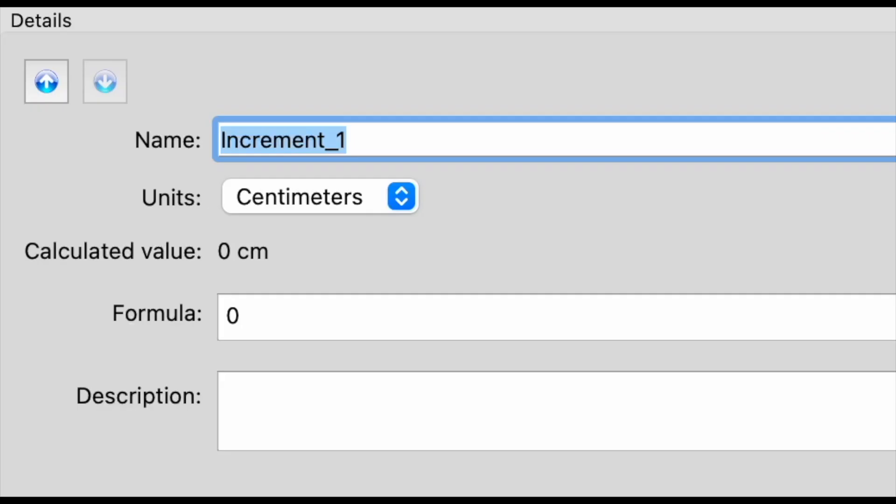
pyautogui.write('I')
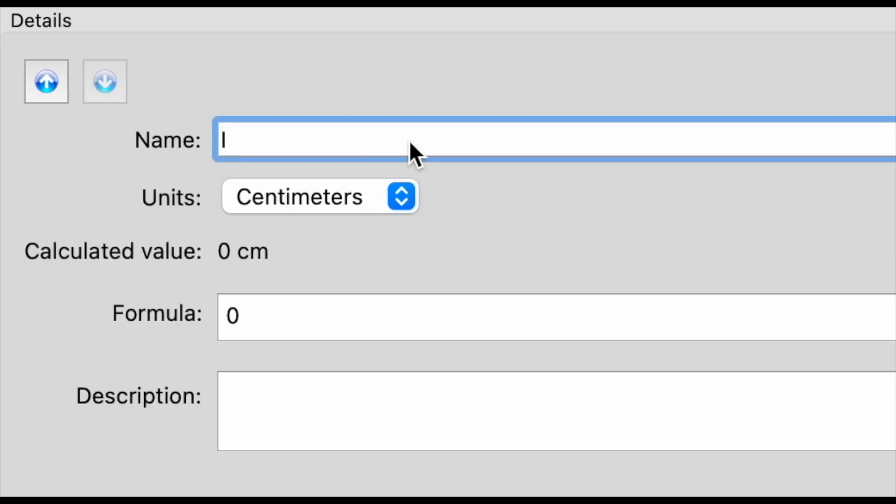
pyautogui.write('nch')
pyautogui.click(293, 310)
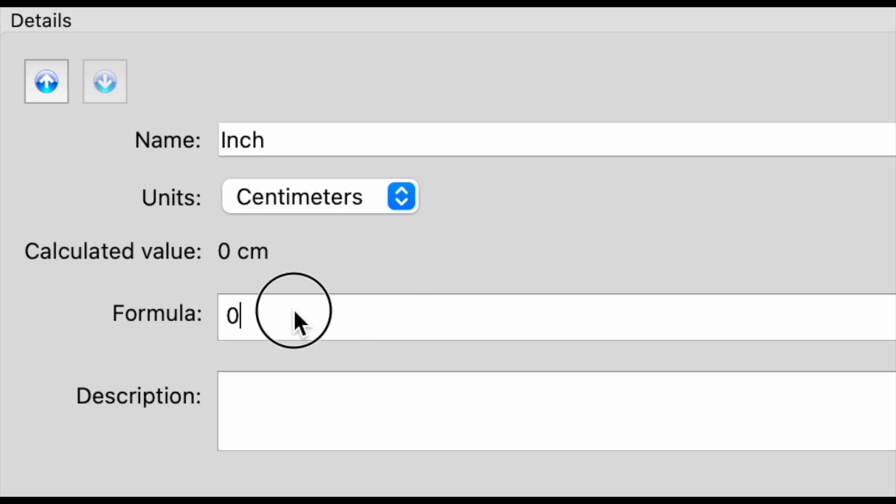
pyautogui.doubleClick(299, 310)
pyautogui.write('2,54')
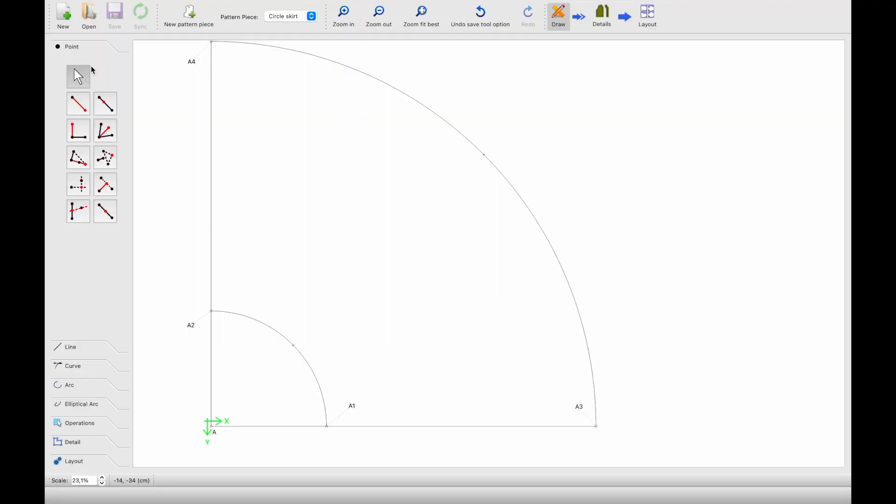
# - Place a point along the line from A1 to A3, about 22 cm from A1
pyautogui.click(106, 104)
pyautogui.scroll(-3, 322, 314)
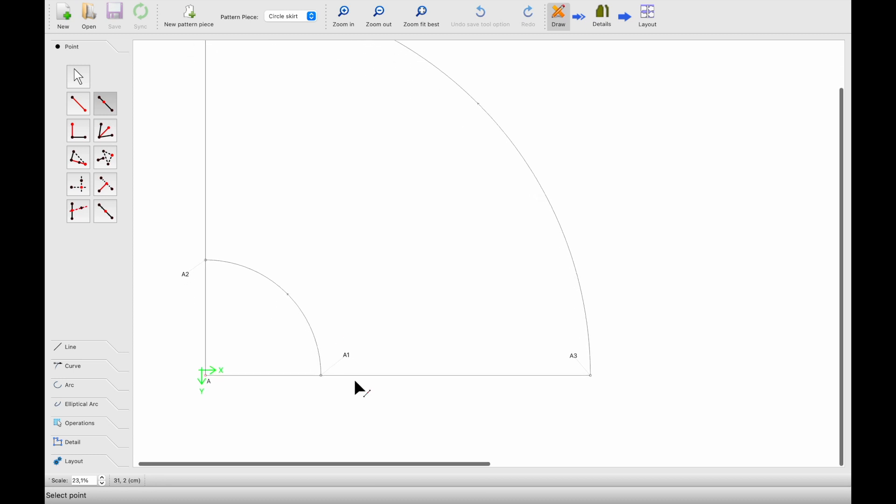
pyautogui.click(321, 375)
pyautogui.click(590, 375)
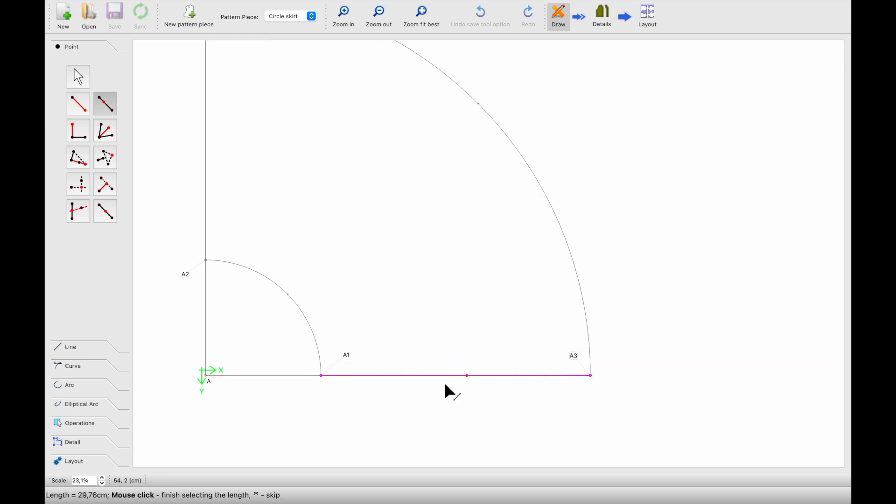
pyautogui.click(428, 386)
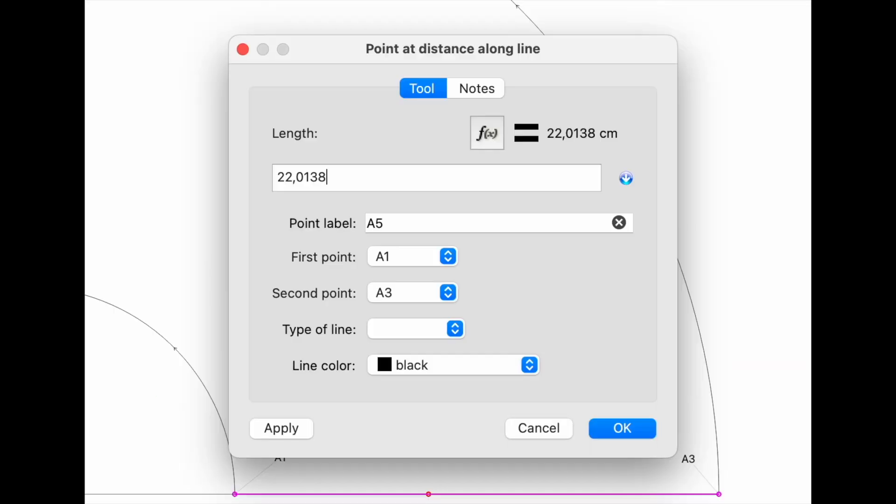
pyautogui.click(491, 136)
pyautogui.click(467, 302)
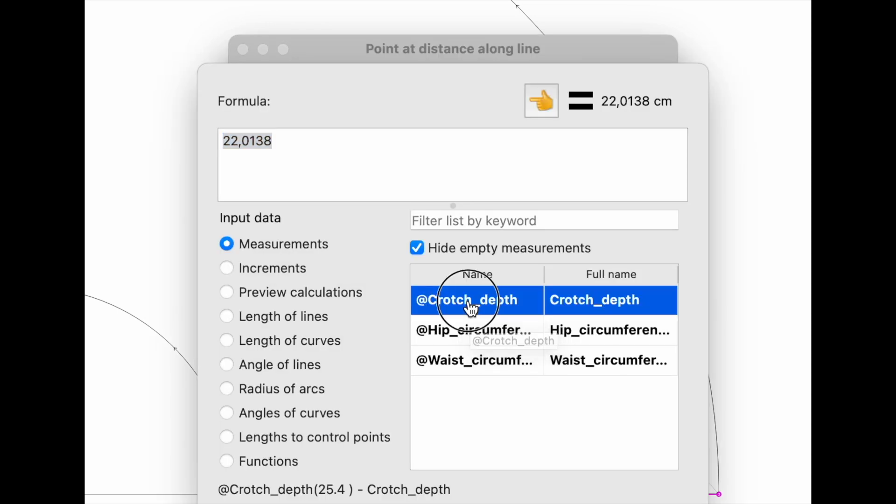
pyautogui.click(548, 104)
pyautogui.write('+')
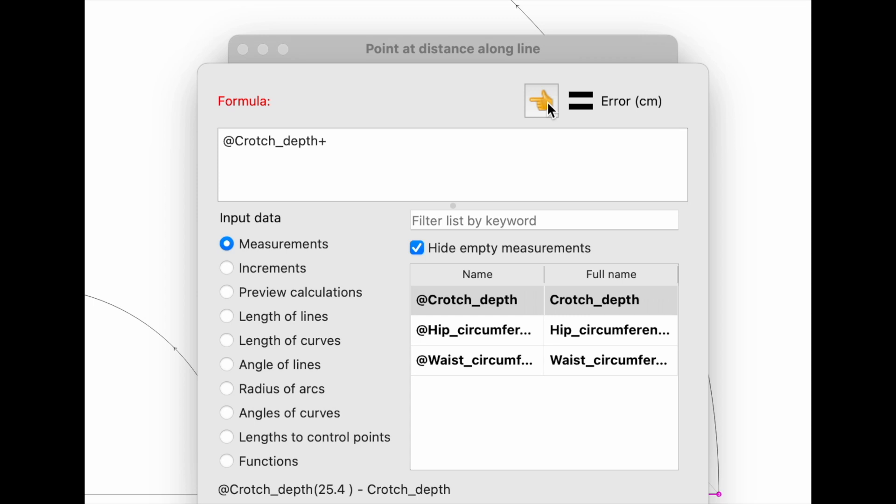
pyautogui.write('3/')
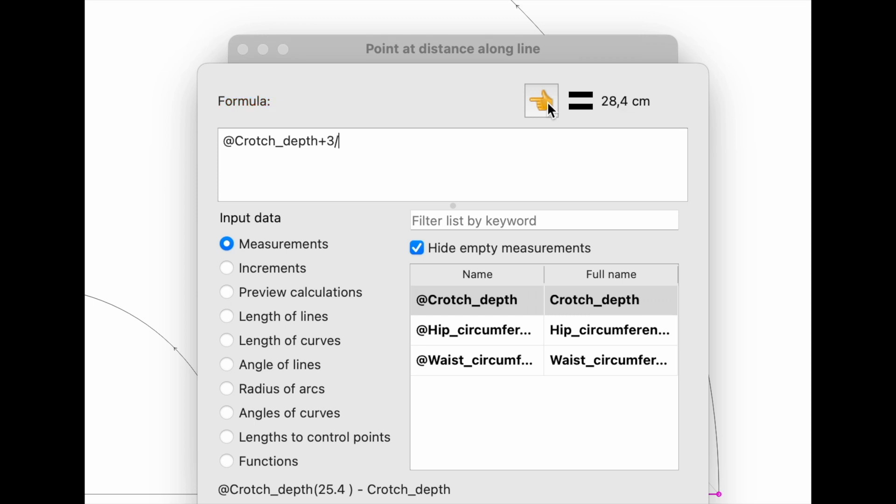
pyautogui.write('4*')
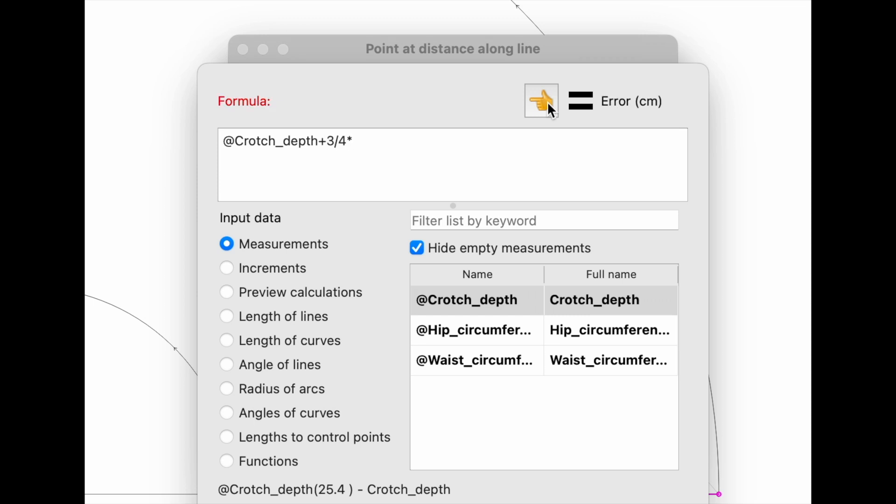
pyautogui.click(227, 268)
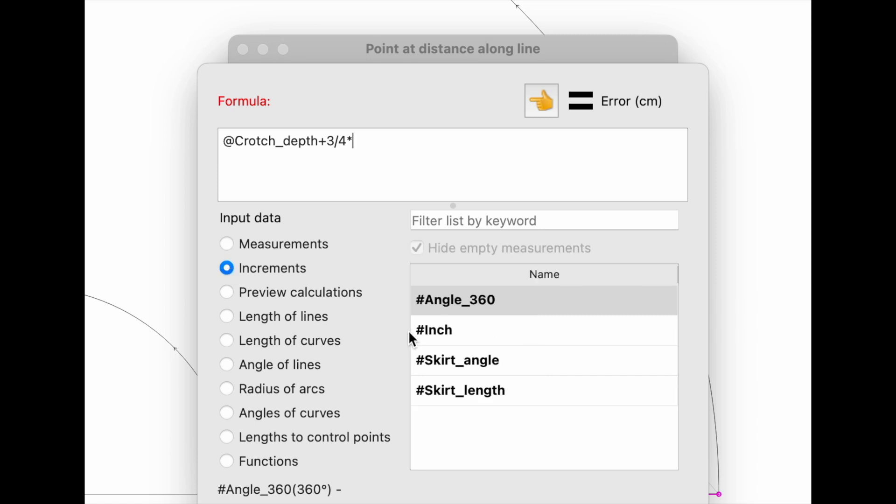
pyautogui.click(448, 340)
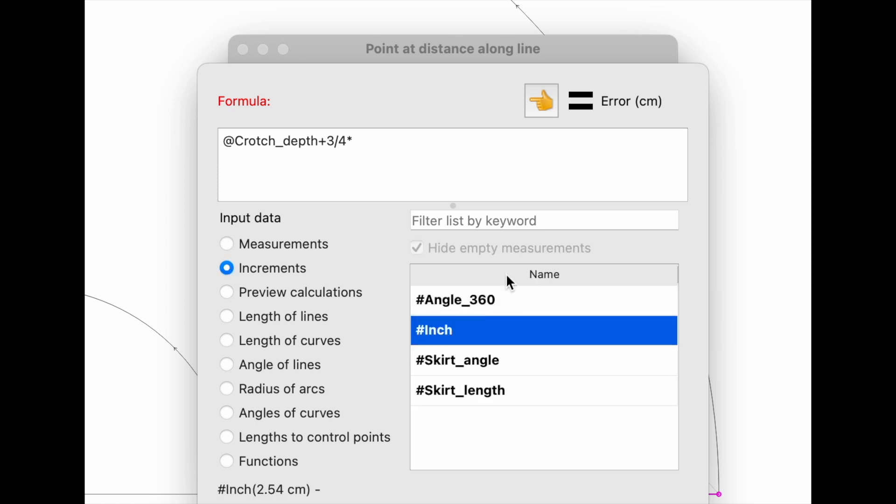
pyautogui.click(540, 88)
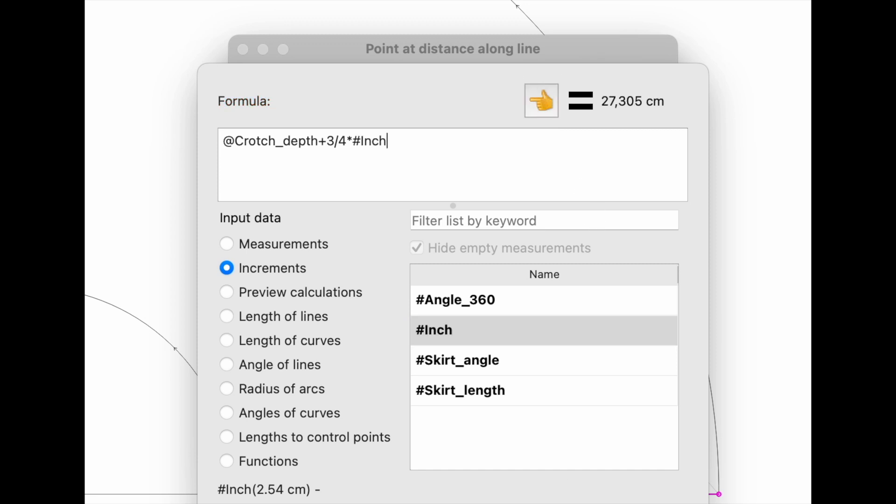
pyautogui.press('Return')
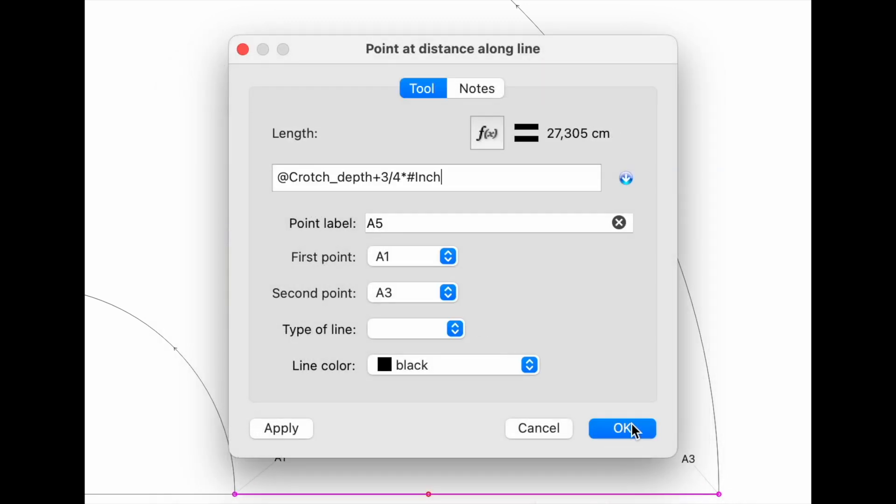
pyautogui.click(623, 428)
# - Add a midpoint-based point from A1 towards A5 with the length formula CurrentLength/2-1/2*#Inch
pyautogui.click(104, 212)
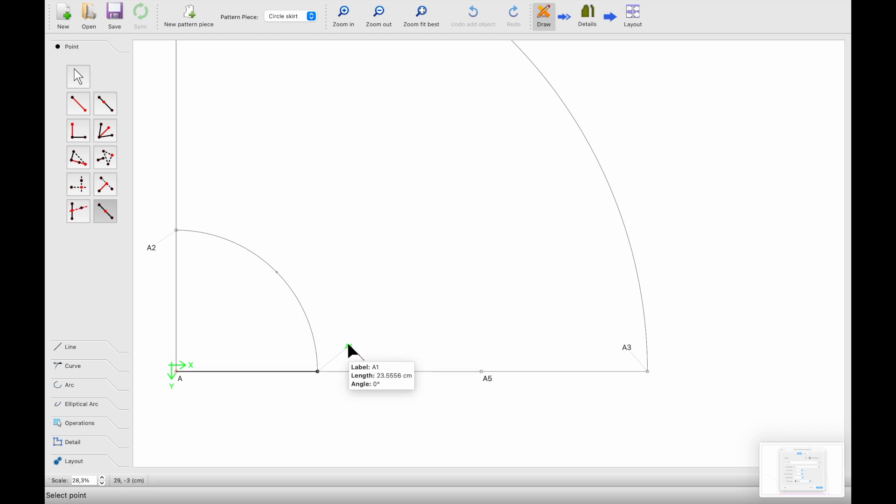
pyautogui.click(349, 351)
pyautogui.click(487, 383)
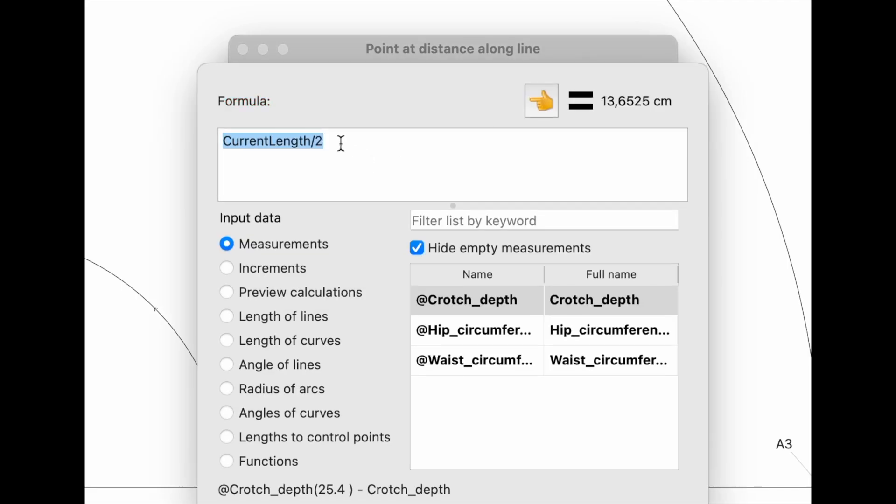
pyautogui.click(341, 144)
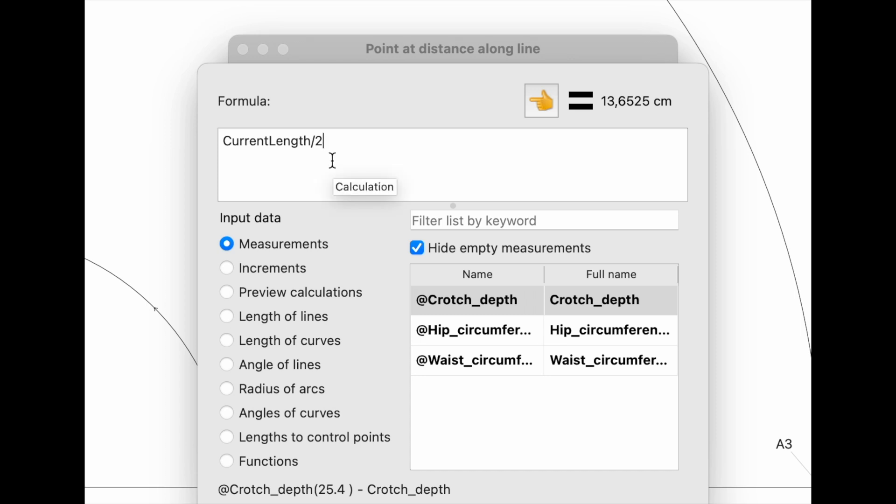
pyautogui.write('-1/')
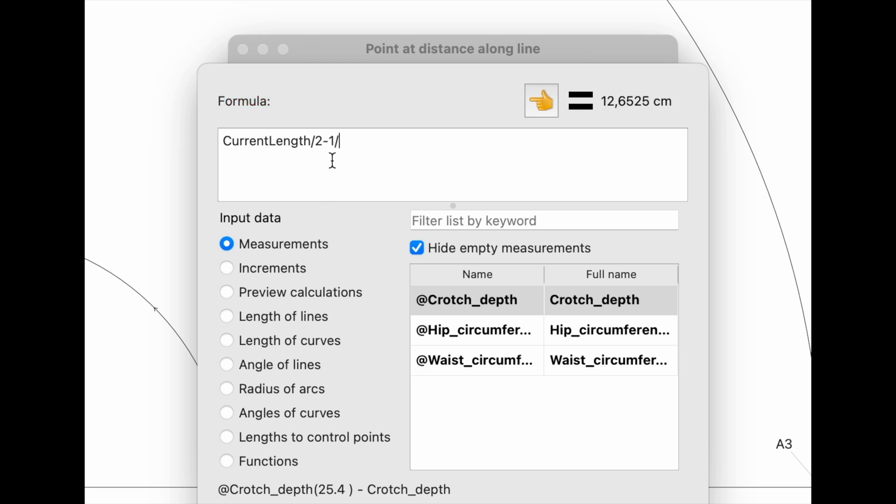
pyautogui.write('2*')
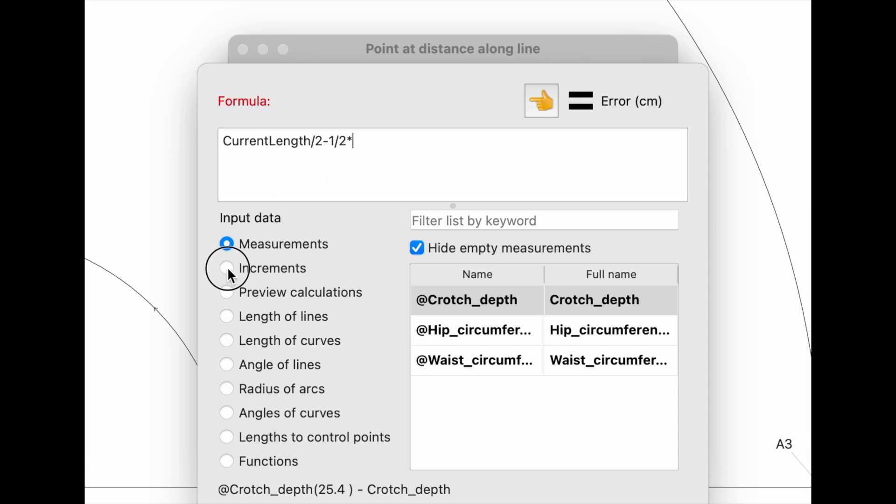
pyautogui.click(227, 267)
pyautogui.click(427, 330)
pyautogui.click(546, 96)
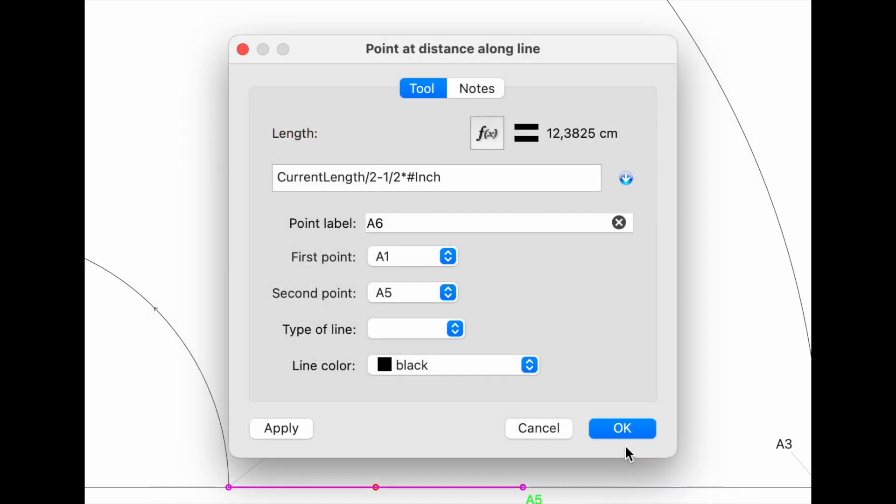
pyautogui.click(622, 426)
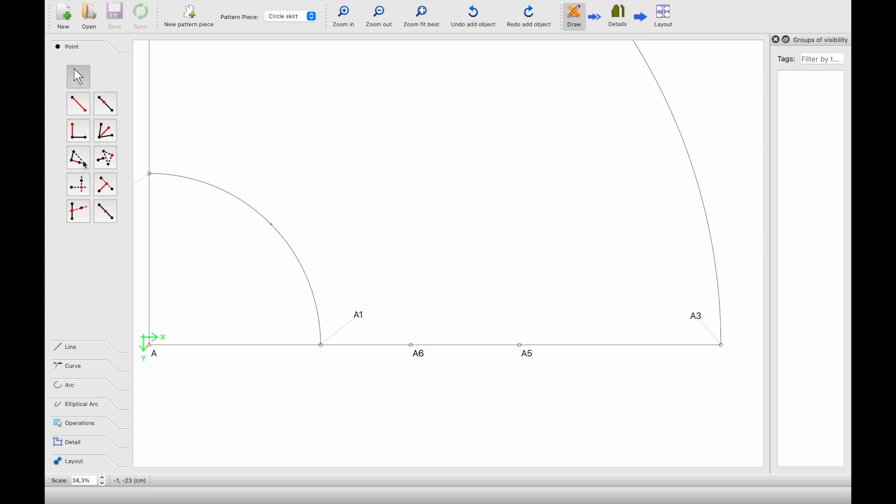
# - Place a point about 7.2 cm below A5 on the perpendicular to line A5–A6
pyautogui.click(78, 136)
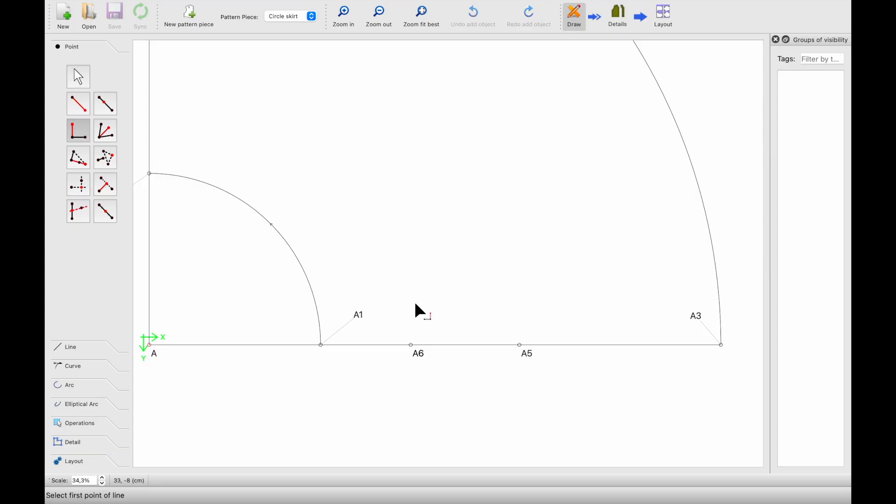
pyautogui.click(528, 356)
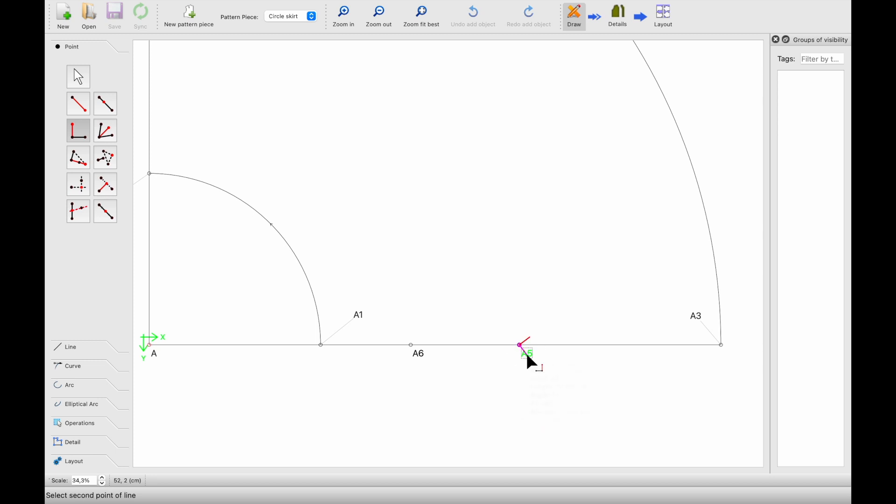
pyautogui.click(412, 350)
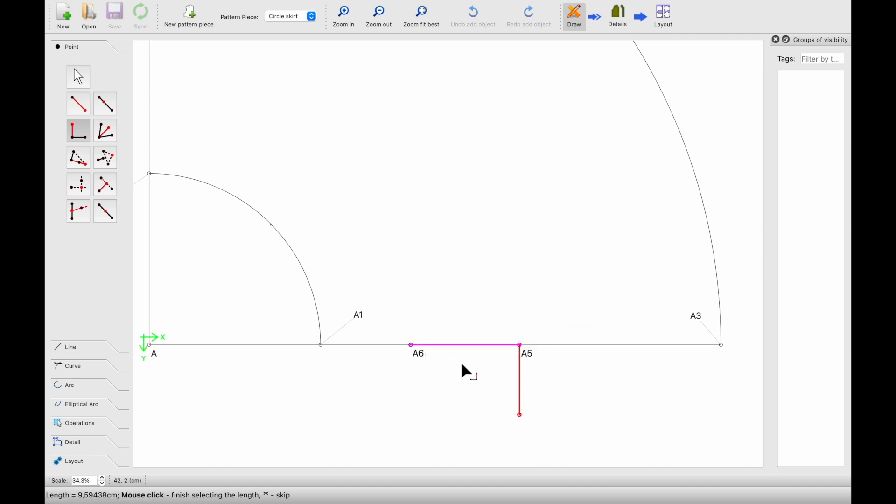
pyautogui.click(496, 394)
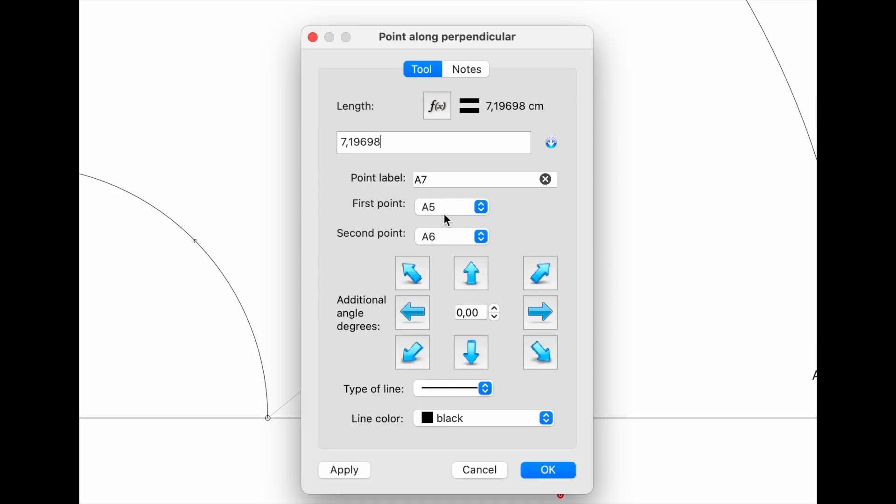
pyautogui.click(434, 135)
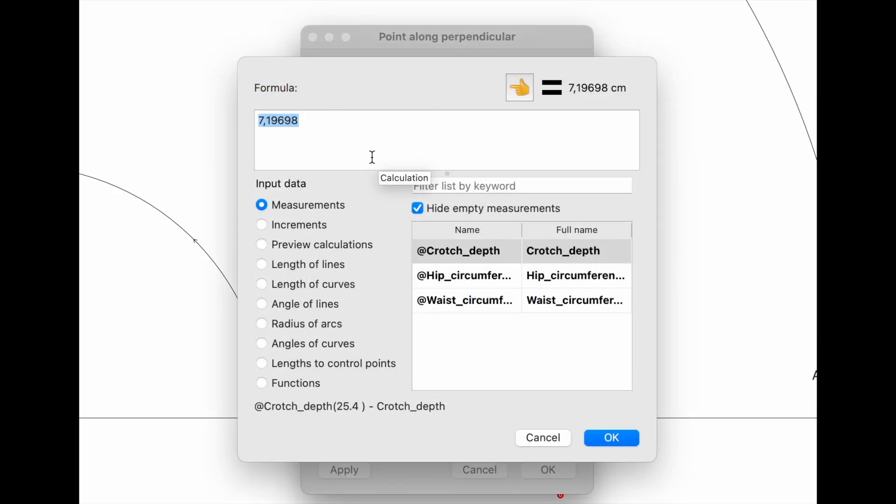
pyautogui.click(469, 277)
pyautogui.click(520, 87)
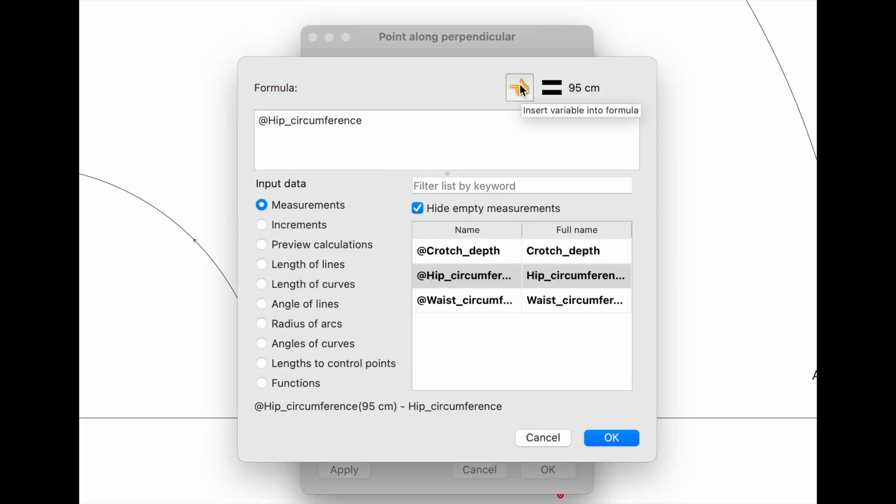
pyautogui.write('/4')
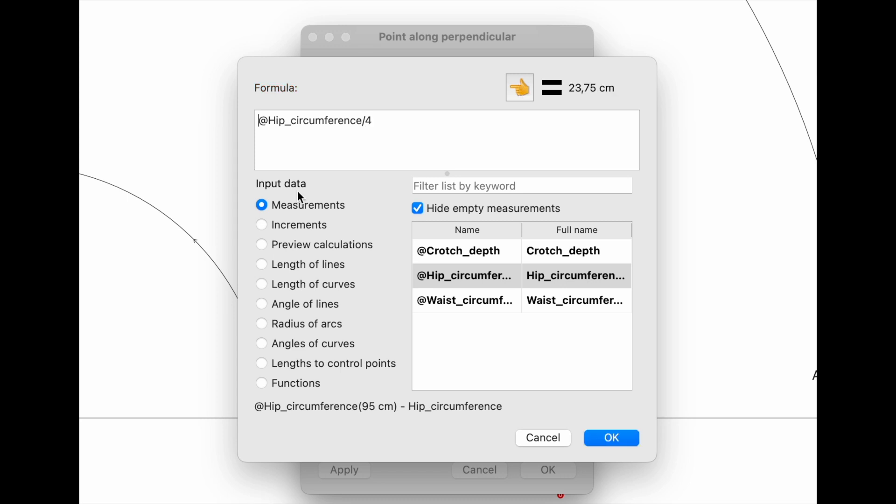
pyautogui.press('Home')
pyautogui.write('(')
pyautogui.click(386, 126)
pyautogui.write(')/')
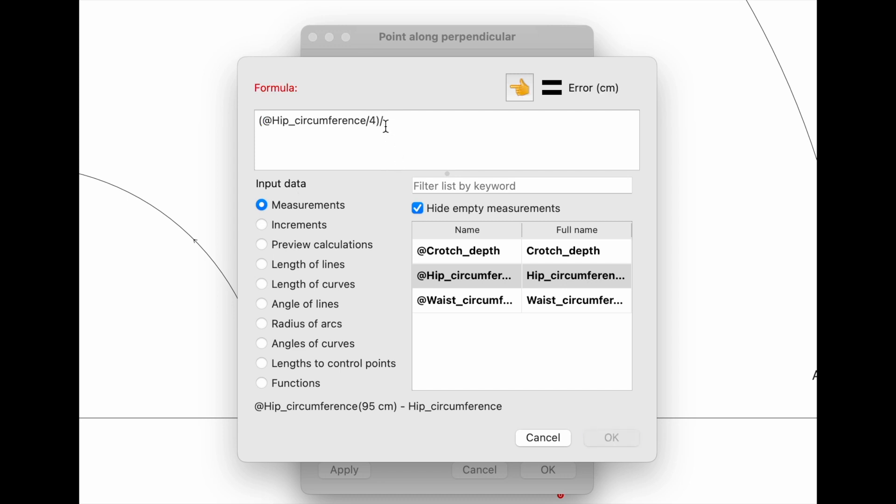
pyautogui.write('2-')
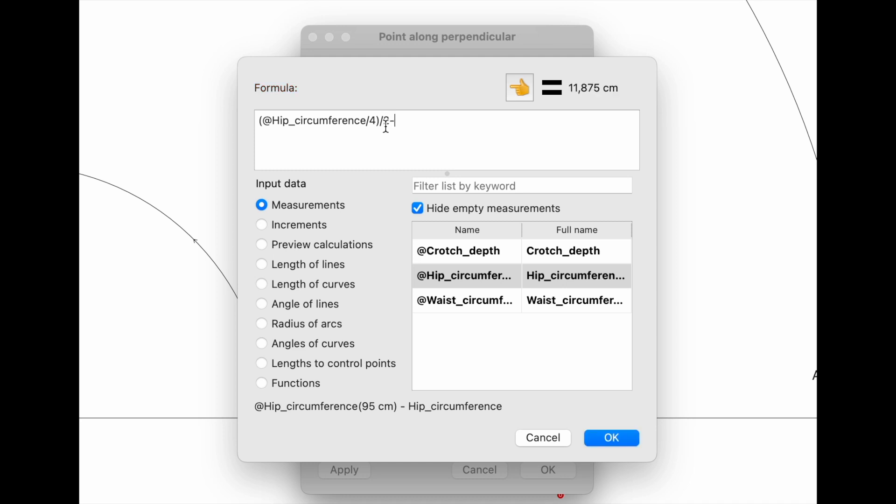
pyautogui.write('3/4*')
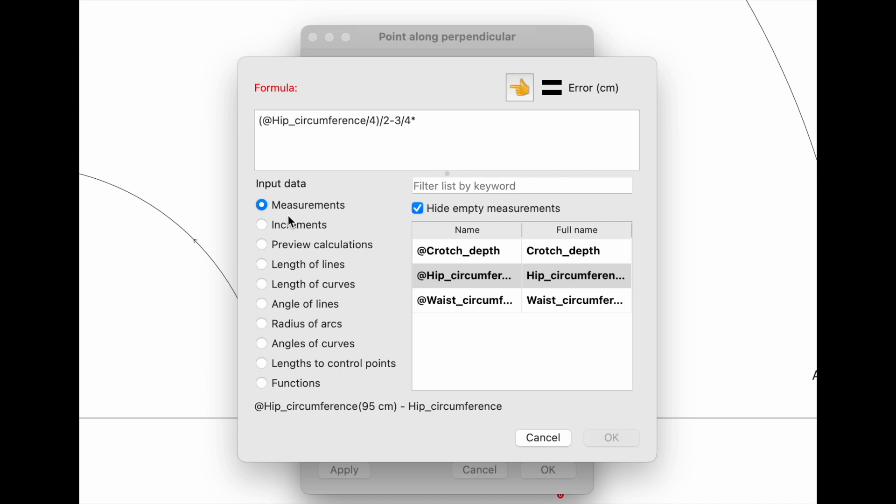
pyautogui.click(269, 225)
pyautogui.click(448, 282)
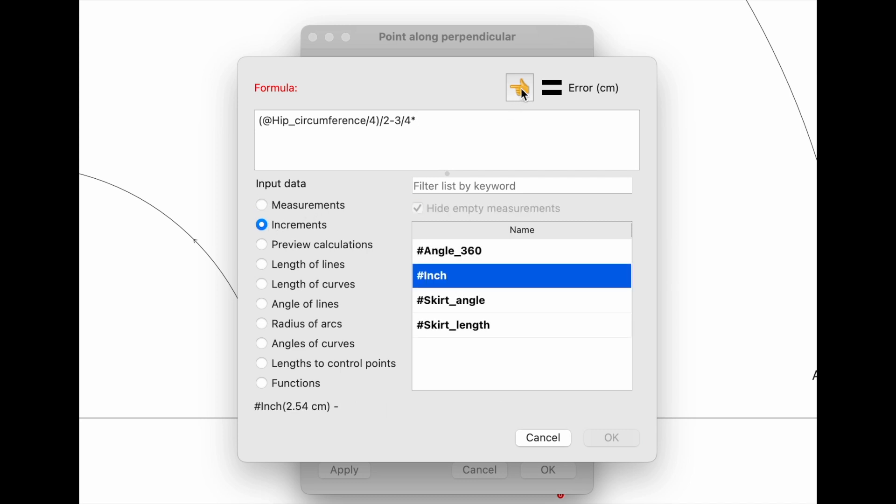
pyautogui.click(520, 88)
pyautogui.click(612, 438)
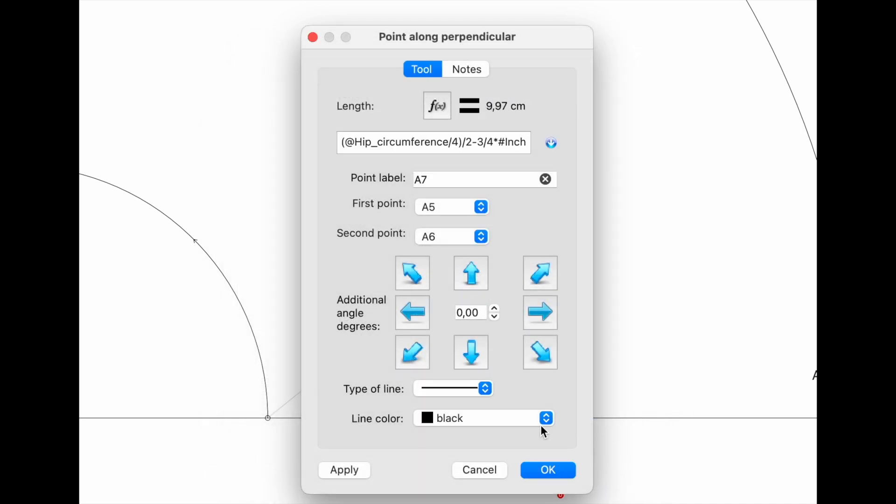
pyautogui.click(544, 471)
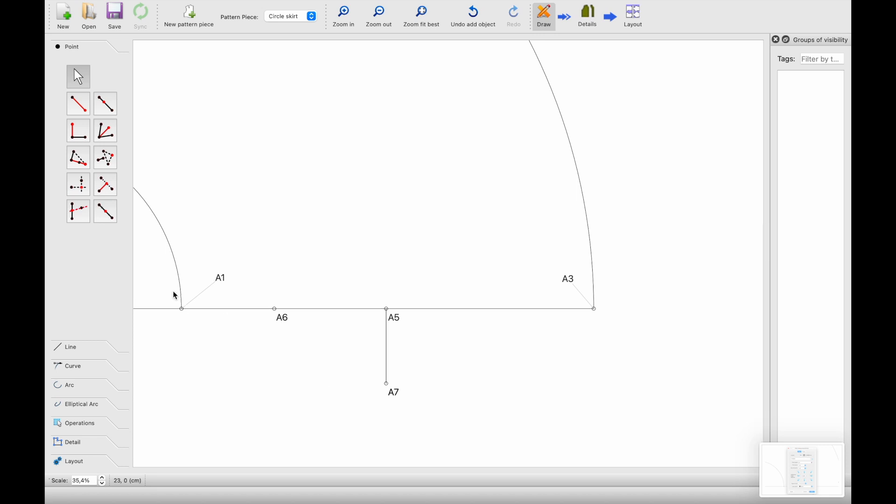
# - Create a point directly below A3 and level with A7, using A3 for X and A7 for Y
pyautogui.click(79, 189)
pyautogui.click(569, 280)
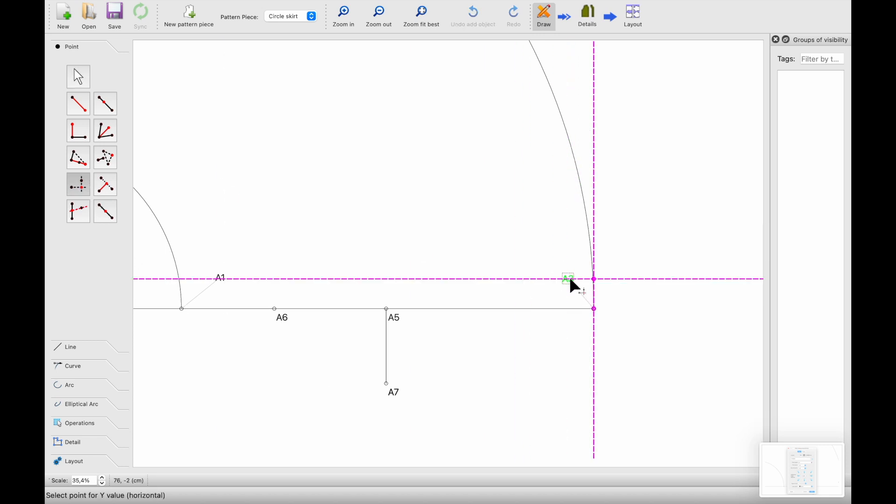
pyautogui.click(394, 396)
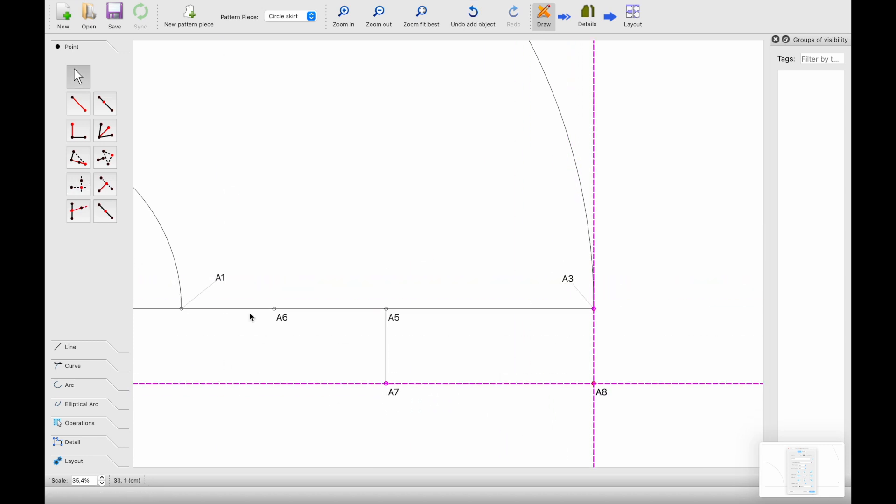
# - Draw a straight line from point A3 down to point A8
pyautogui.click(92, 351)
pyautogui.click(78, 123)
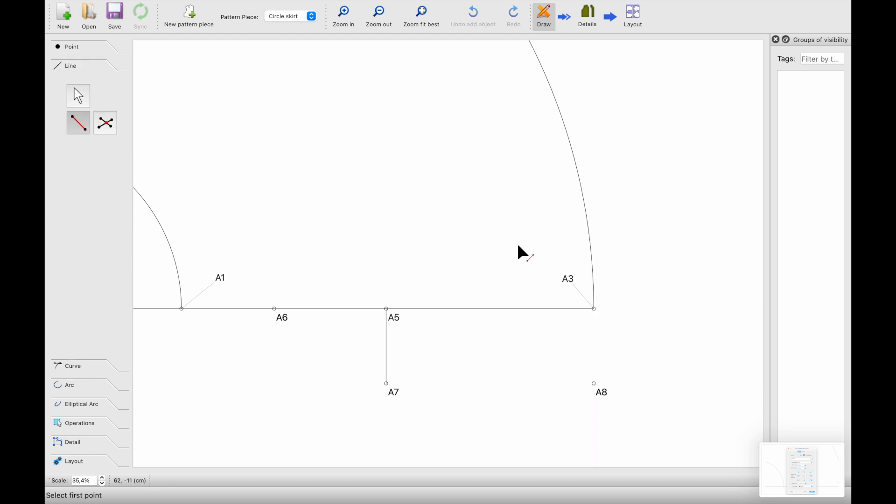
pyautogui.click(570, 286)
pyautogui.click(599, 389)
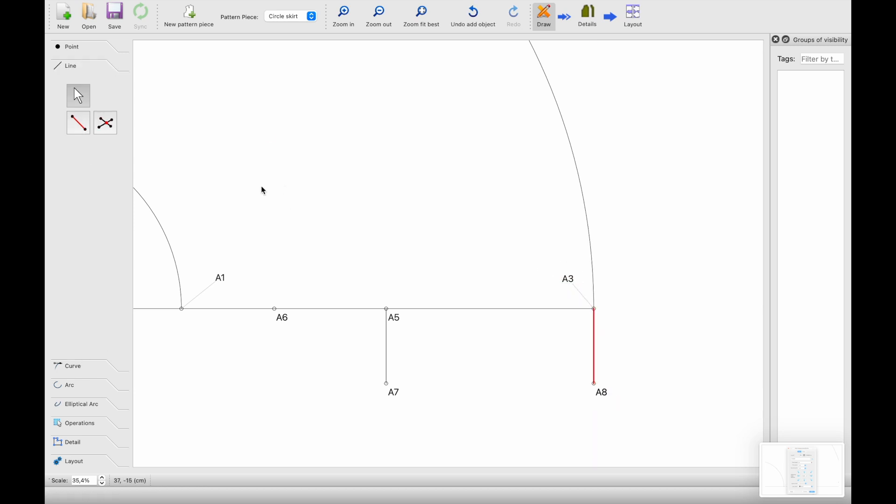
# - Draw a straight line from point A8 to point A7 to close the rectangle below A5–A3
pyautogui.click(80, 127)
pyautogui.click(595, 393)
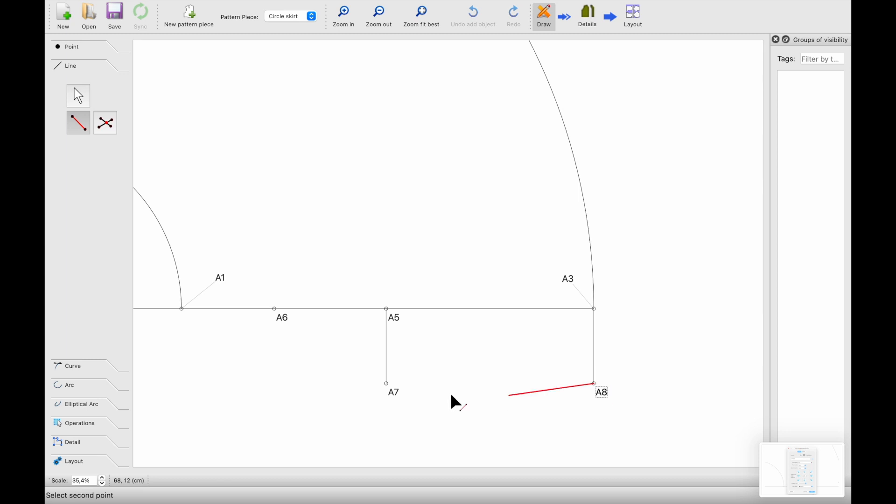
pyautogui.click(387, 384)
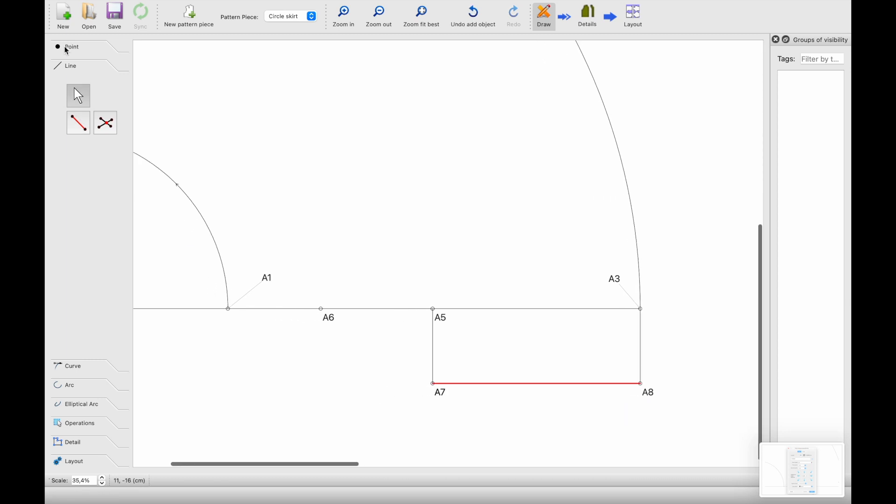
# - Place a point at distance and angle from A5, about 6.4 cm away at 225°
pyautogui.click(70, 47)
pyautogui.click(76, 98)
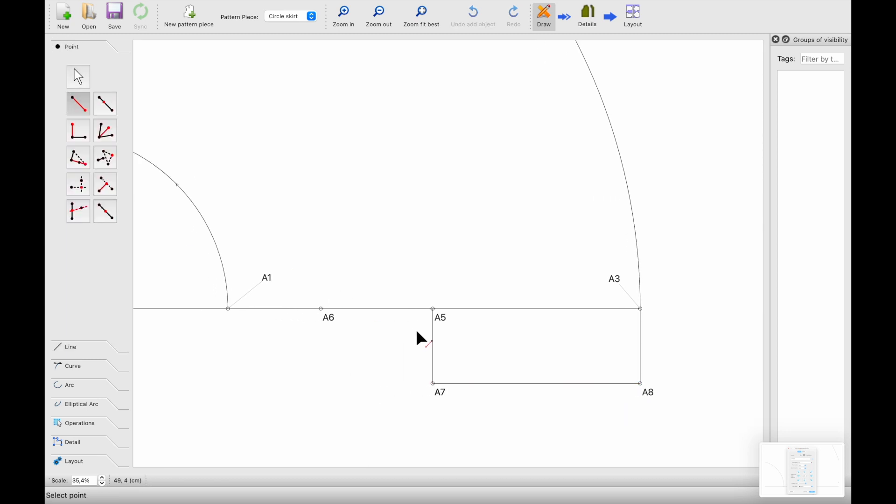
pyautogui.click(444, 320)
pyautogui.click(401, 348)
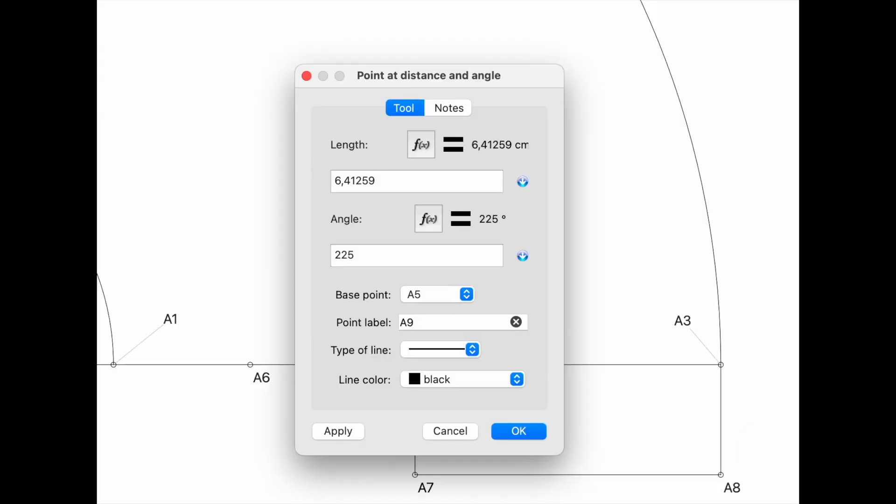
# - Set the angled point's length to the formula 1,5*#Inch and create it
pyautogui.click(419, 147)
pyautogui.write('1,')
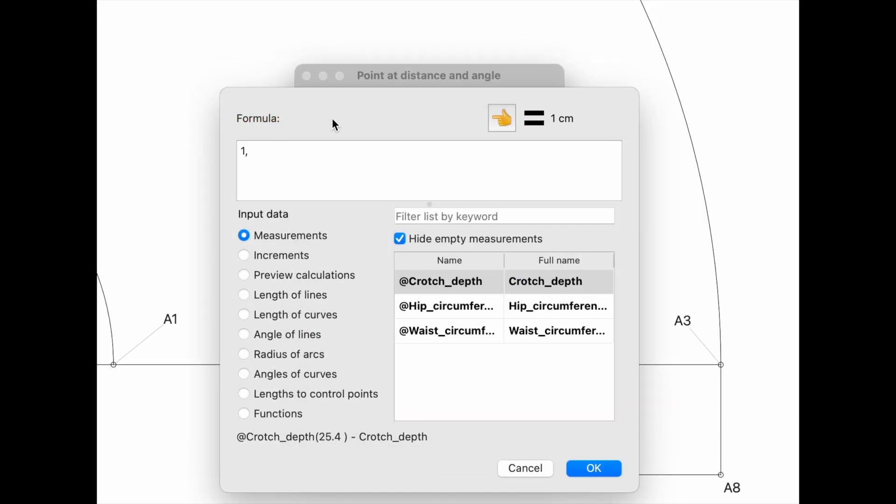
pyautogui.write('5*')
pyautogui.click(256, 255)
pyautogui.click(448, 304)
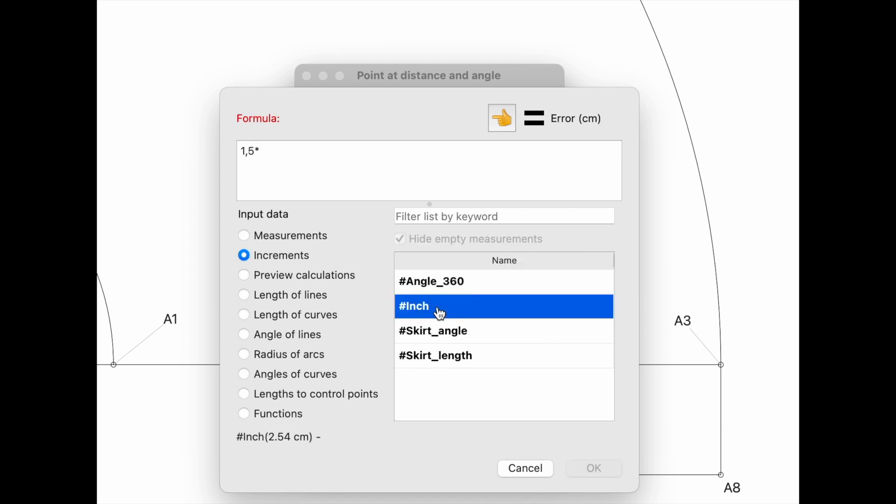
pyautogui.click(502, 118)
pyautogui.click(594, 468)
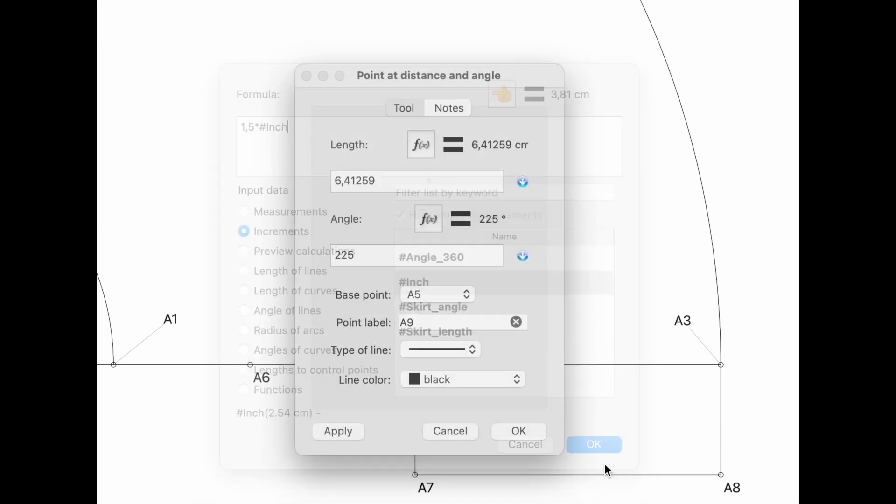
pyautogui.click(517, 429)
# - Draw a curved path from A6 through A9 to A7 for the crotch curve
pyautogui.click(87, 373)
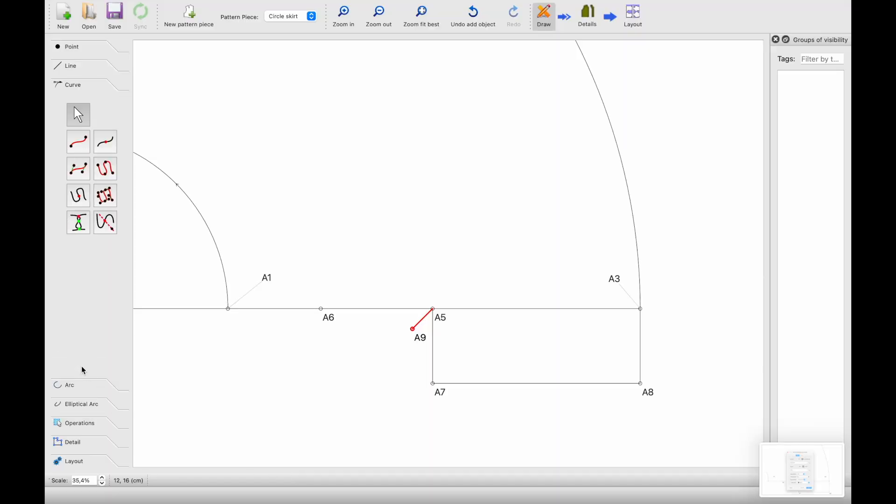
pyautogui.click(113, 170)
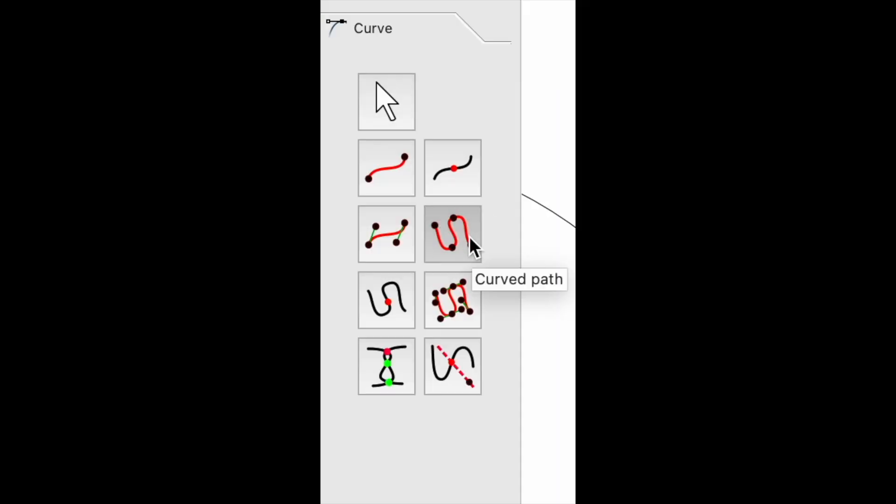
pyautogui.scroll(5, 307, 345)
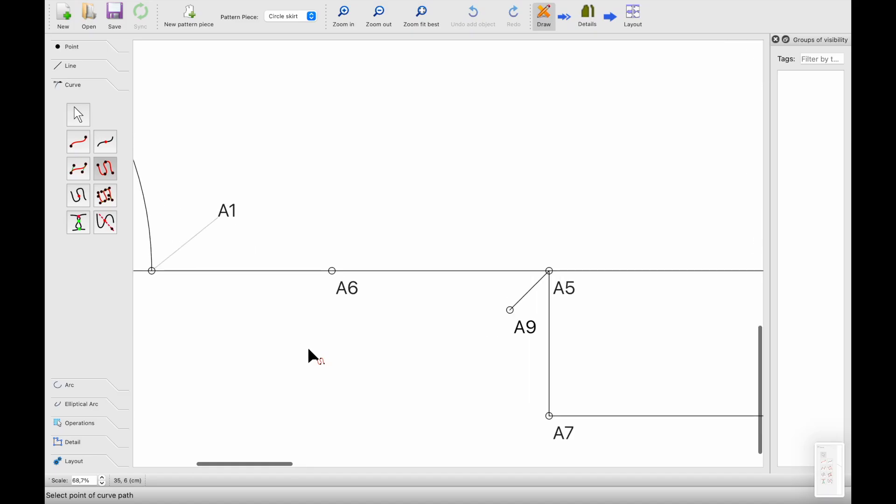
pyautogui.hscroll(3, 312, 345)
pyautogui.click(253, 271)
pyautogui.click(430, 309)
pyautogui.click(470, 415)
pyautogui.press('Return')
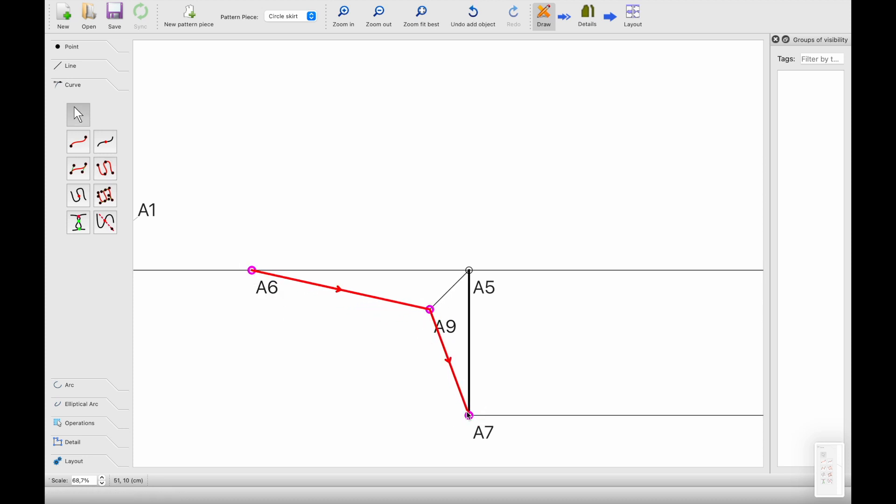
# - Shape the crotch curve smoothly with its control handles, vertical at A7, diagonal at A9 and along the horizontal line at A6
pyautogui.moveTo(460, 388); pyautogui.dragTo(471, 365)
pyautogui.moveTo(433, 307); pyautogui.dragTo(409, 293)
pyautogui.moveTo(253, 271); pyautogui.dragTo(317, 275)
pyautogui.scroll(-4, 282, 296)
pyautogui.scroll(-4, 303, 343)
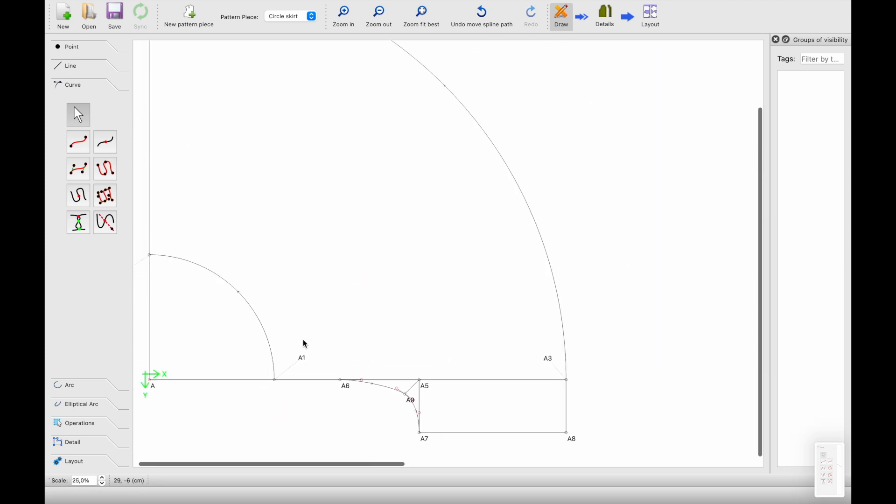
pyautogui.scroll(3, 240, 229)
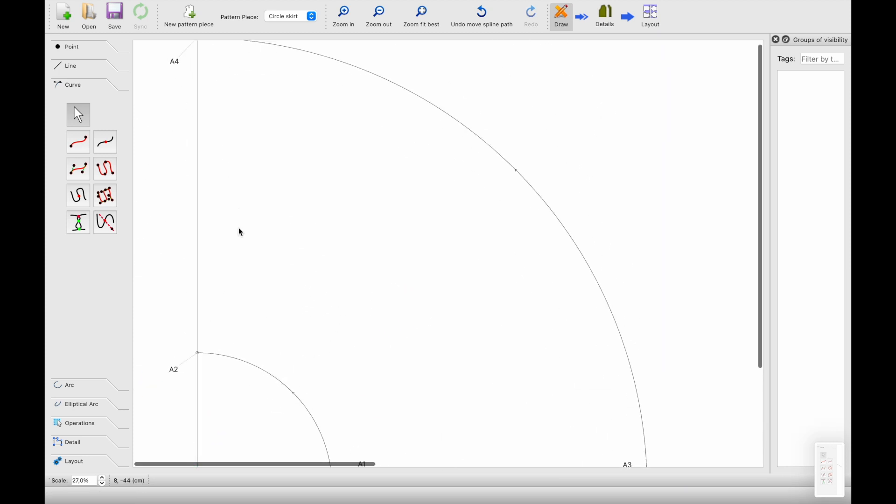
pyautogui.scroll(-2, 240, 229)
pyautogui.scroll(4, 466, 398)
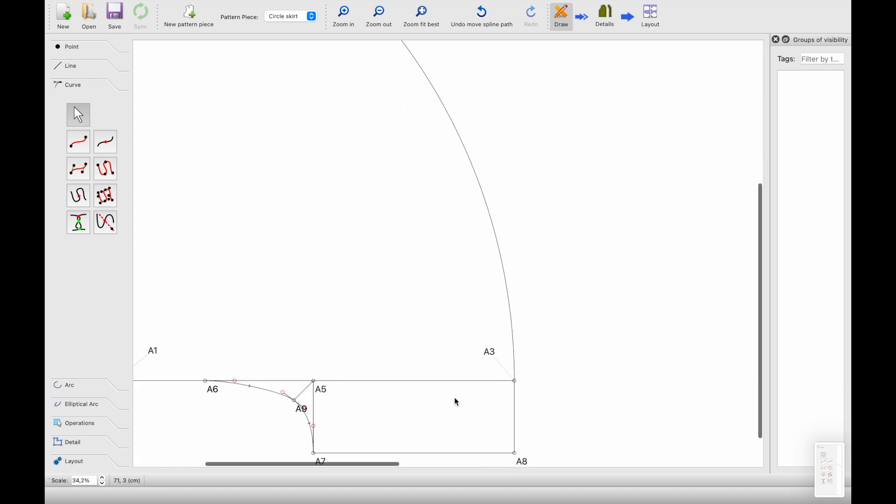
pyautogui.hscroll(-2, 237, 237)
pyautogui.scroll(-4, 237, 237)
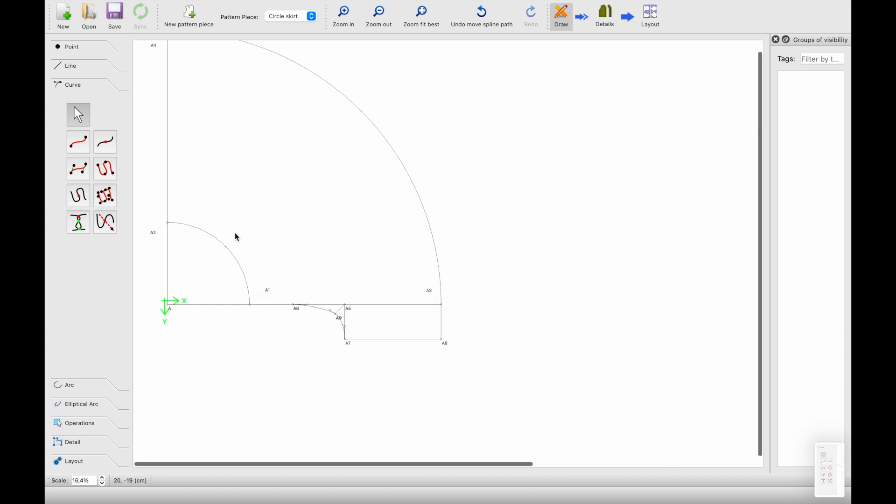
pyautogui.scroll(1, 241, 239)
# - Place a point at a distance along the line from A4 to A2, about 24.2 cm from A4
pyautogui.click(65, 55)
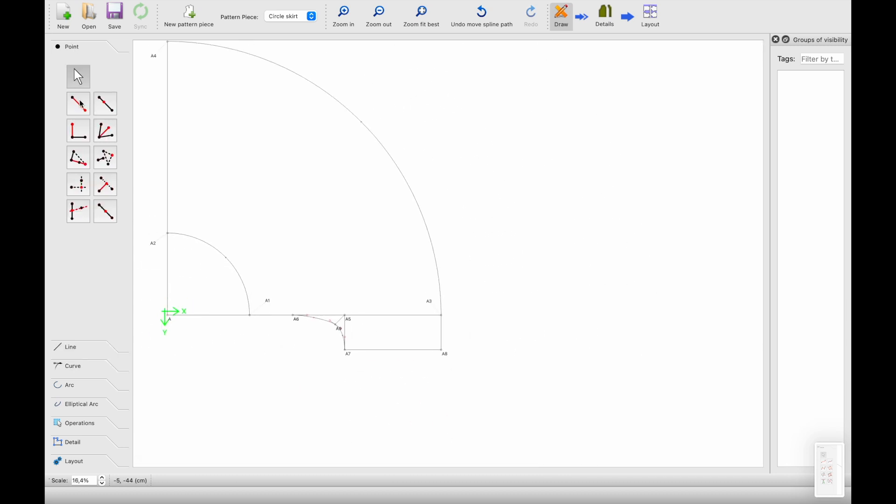
pyautogui.click(106, 103)
pyautogui.scroll(3, 176, 89)
pyautogui.scroll(1, 186, 92)
pyautogui.click(139, 69)
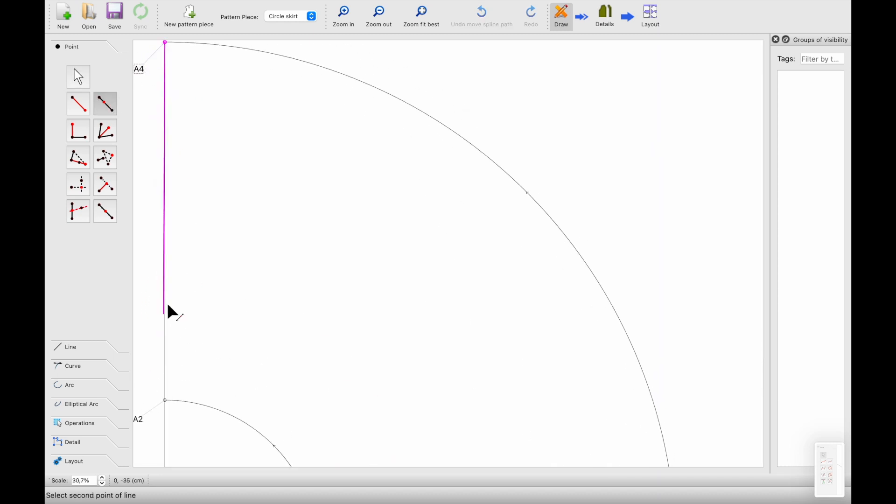
pyautogui.click(141, 418)
pyautogui.click(168, 204)
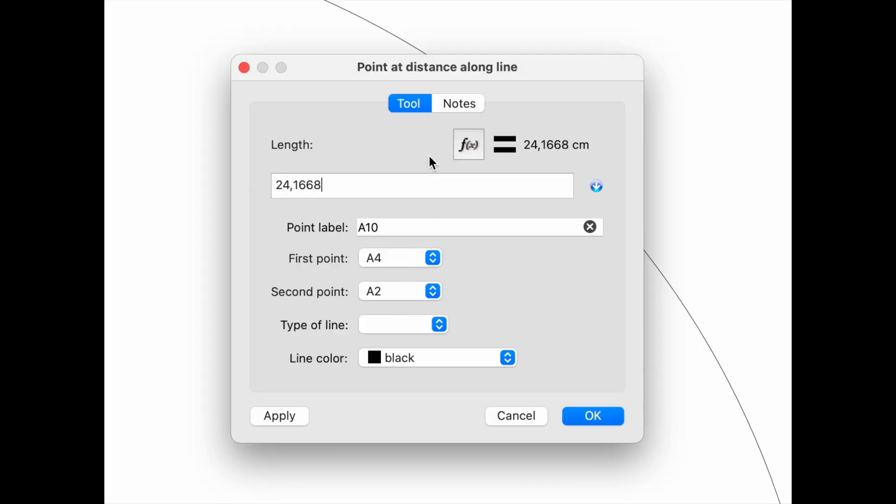
# - Set the distance from A4 to the line length Line_A5_A3 and create the point
pyautogui.click(468, 144)
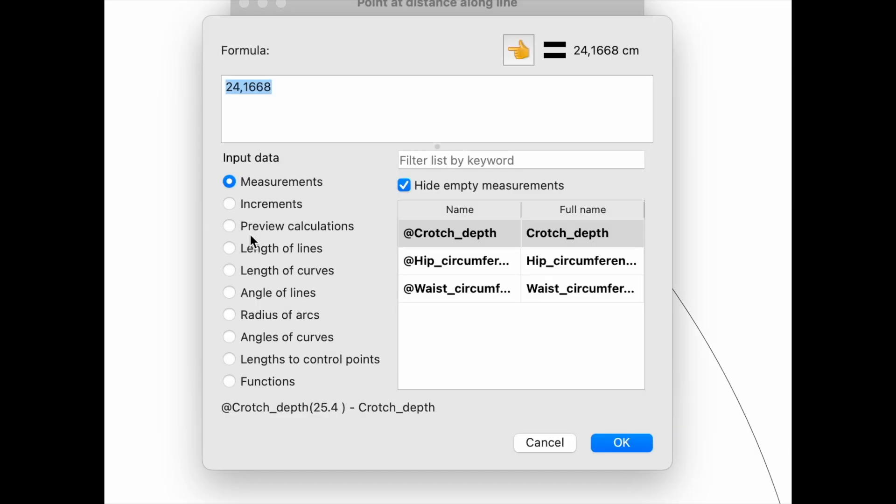
pyautogui.click(231, 250)
pyautogui.click(455, 163)
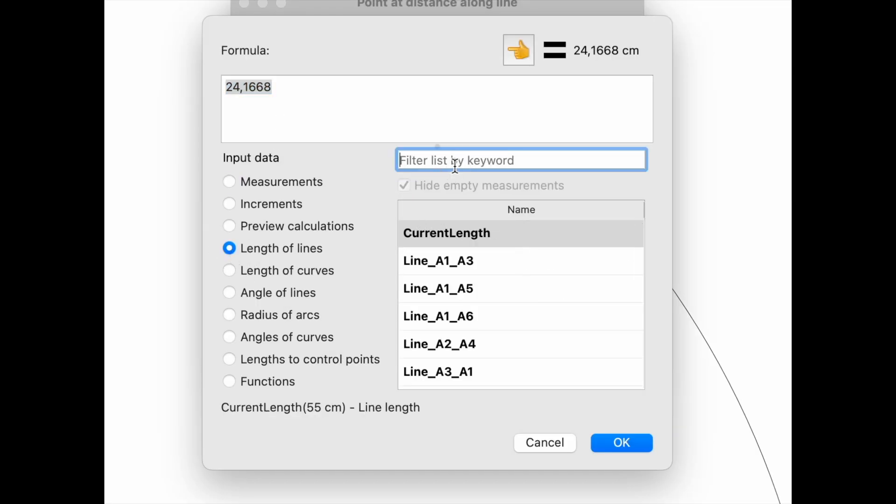
pyautogui.write('A3')
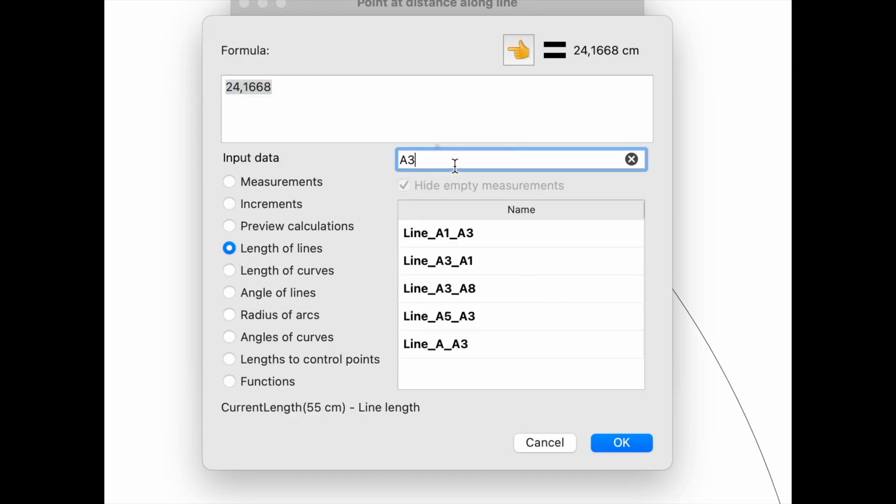
pyautogui.click(478, 324)
pyautogui.click(518, 51)
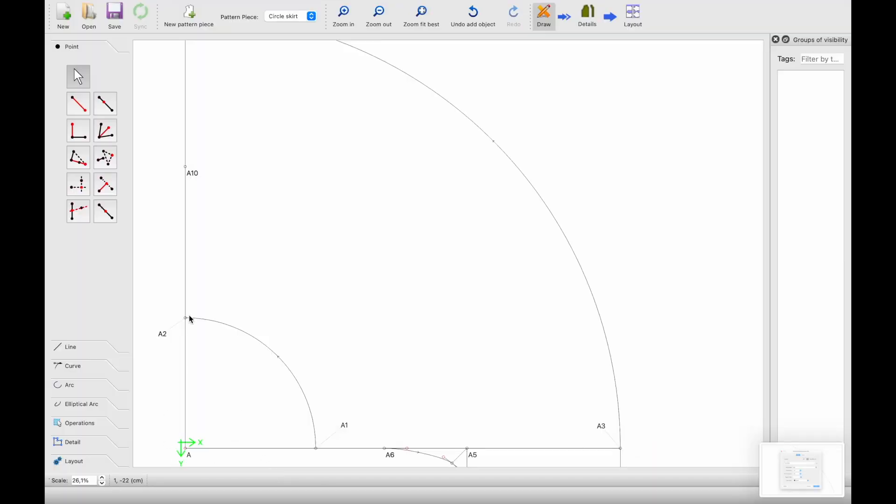
# - Place a point at a distance along the line from A10 to A2, about 10.4 cm from A10
pyautogui.click(105, 104)
pyautogui.click(186, 167)
pyautogui.click(166, 334)
pyautogui.click(183, 224)
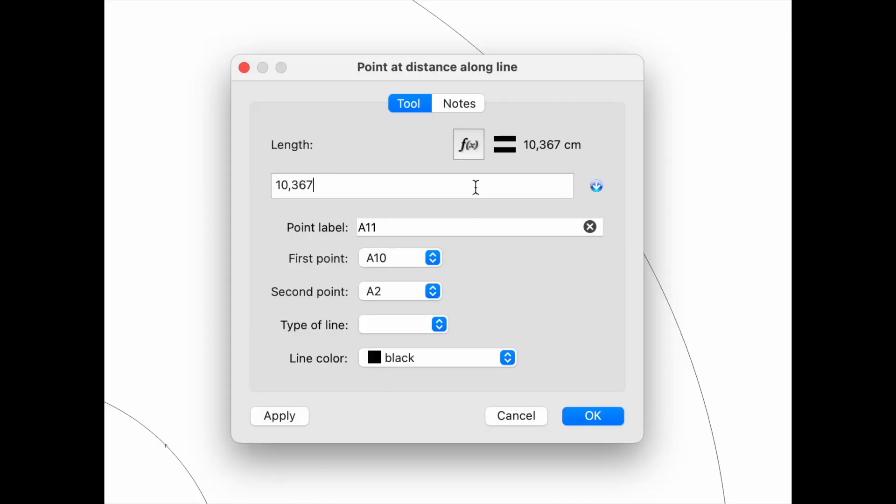
# - Set the distance from A10 to the line length Line_A6_A5 and create the point
pyautogui.click(468, 144)
pyautogui.click(235, 237)
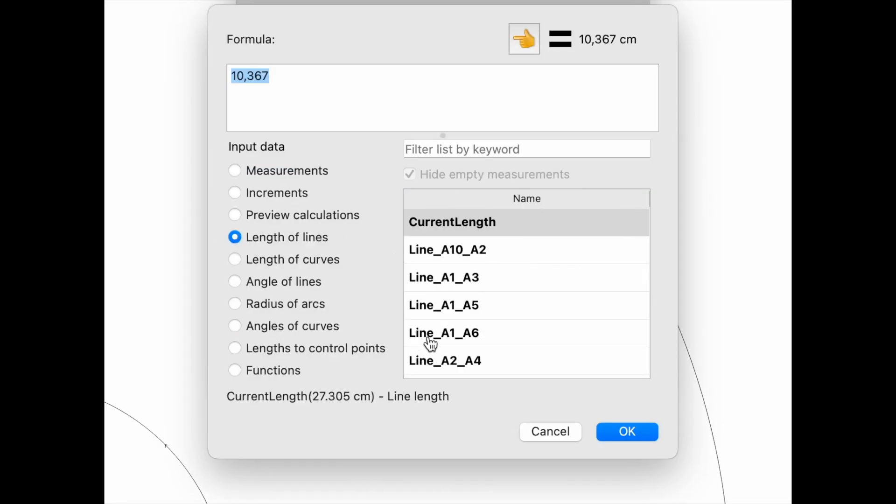
pyautogui.click(476, 148)
pyautogui.write('A5')
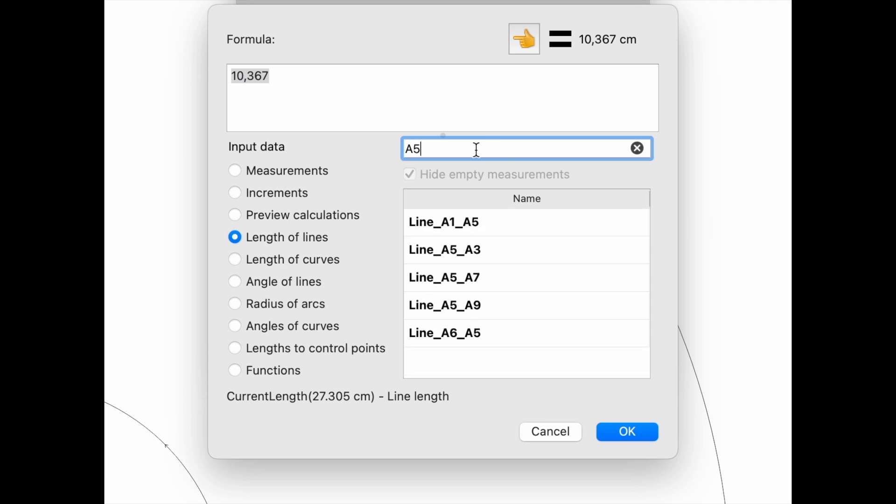
pyautogui.click(496, 339)
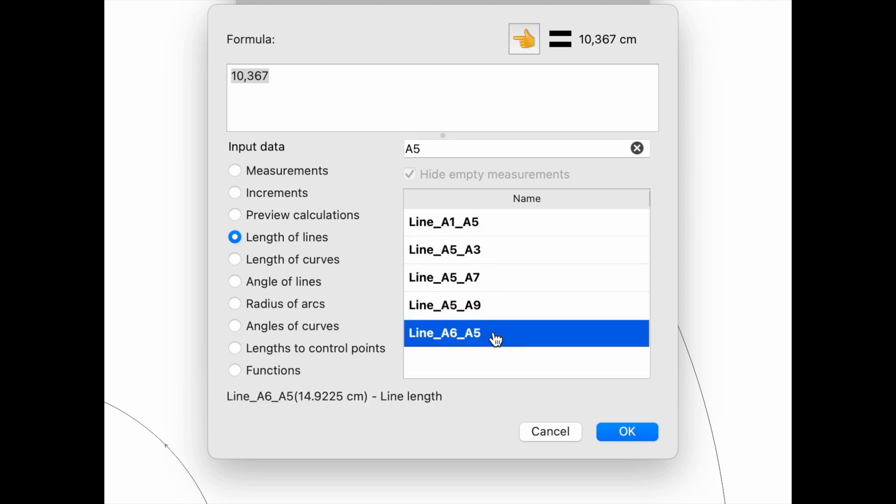
pyautogui.click(524, 42)
pyautogui.click(635, 430)
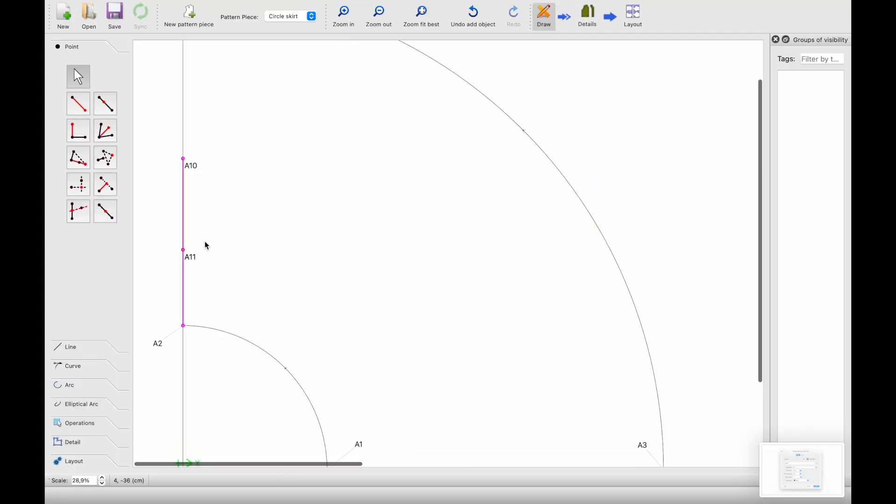
# - Place a point along the perpendicular to line A10–A4, about 7.6 cm to the left of A10
pyautogui.scroll(-3, 205, 245)
pyautogui.click(80, 112)
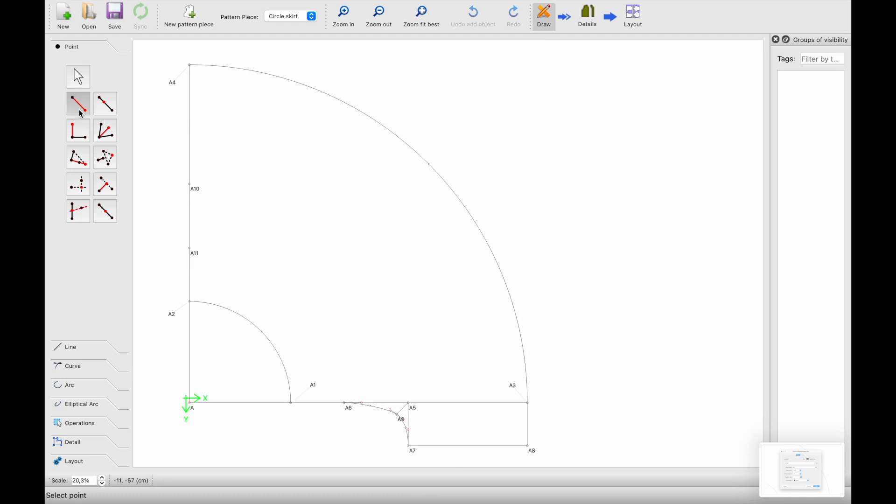
pyautogui.click(78, 131)
pyautogui.click(193, 186)
pyautogui.click(189, 66)
pyautogui.click(161, 171)
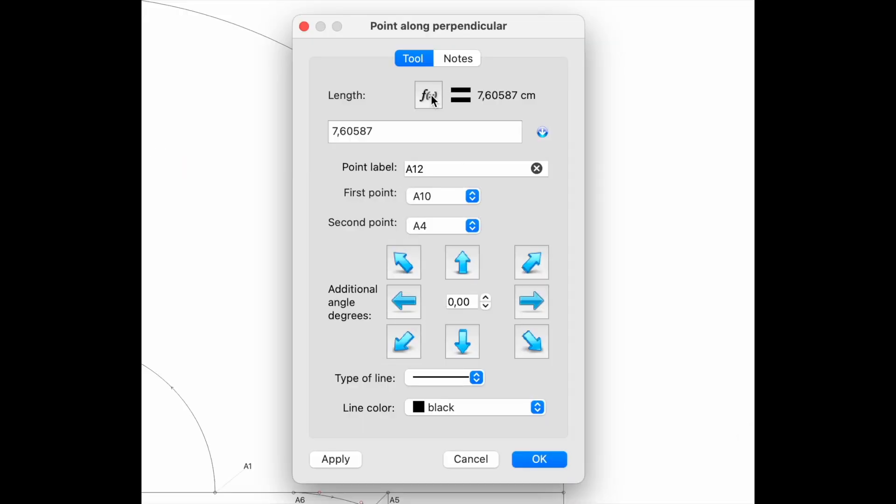
pyautogui.click(431, 96)
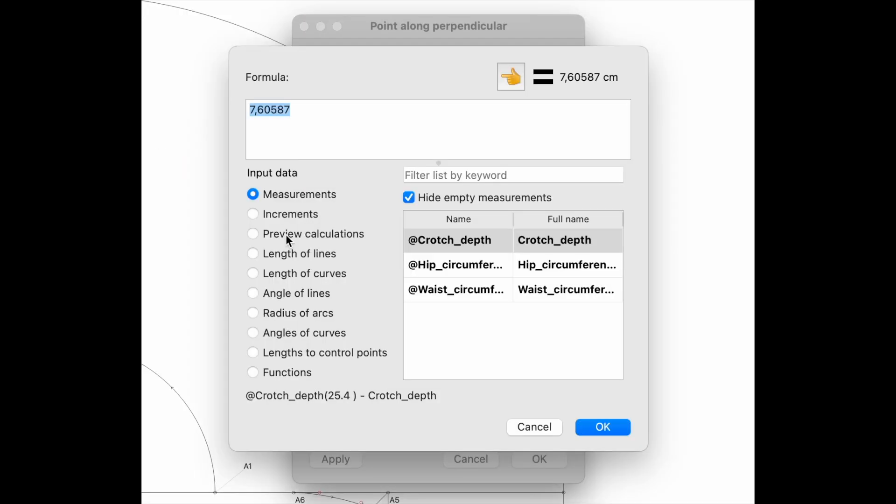
pyautogui.doubleClick(423, 270)
pyautogui.write('(')
pyautogui.press('BackSpace')
pyautogui.write('/4')
pyautogui.click(251, 112)
pyautogui.write('(')
pyautogui.click(381, 112)
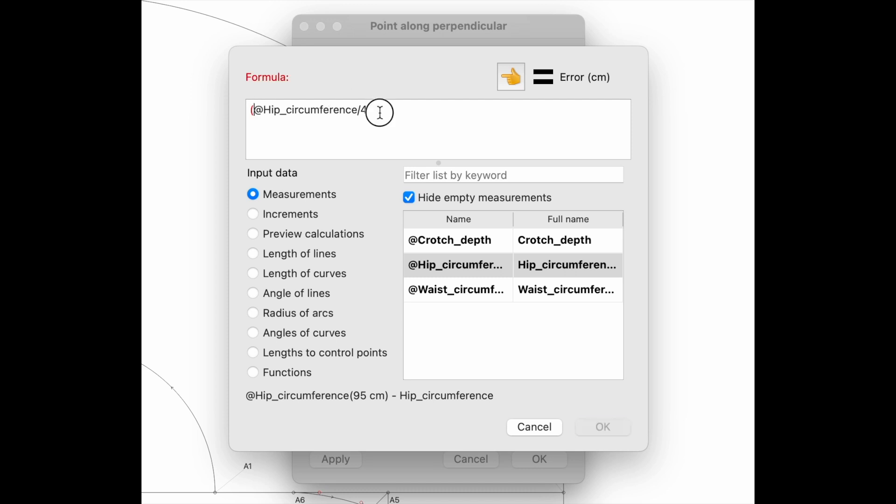
pyautogui.write(')/2+')
pyautogui.write('3/4*')
pyautogui.click(253, 215)
pyautogui.click(448, 264)
pyautogui.click(512, 76)
pyautogui.click(593, 425)
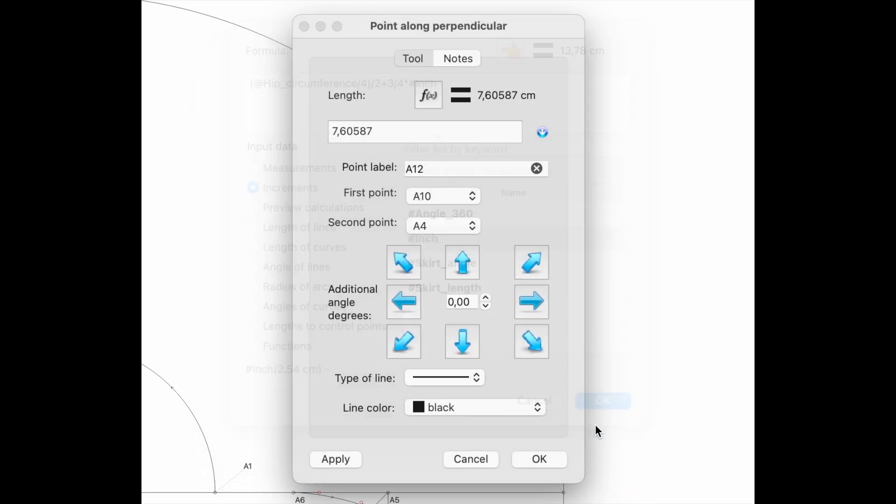
pyautogui.click(537, 459)
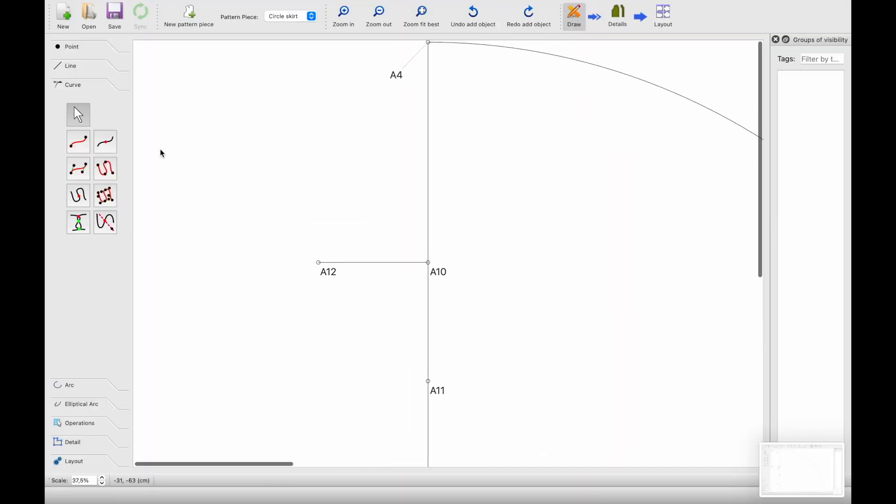
# - Place a point along the perpendicular to line A4–A10 at A4, about 14.7 cm outward on the A12 side
pyautogui.click(70, 47)
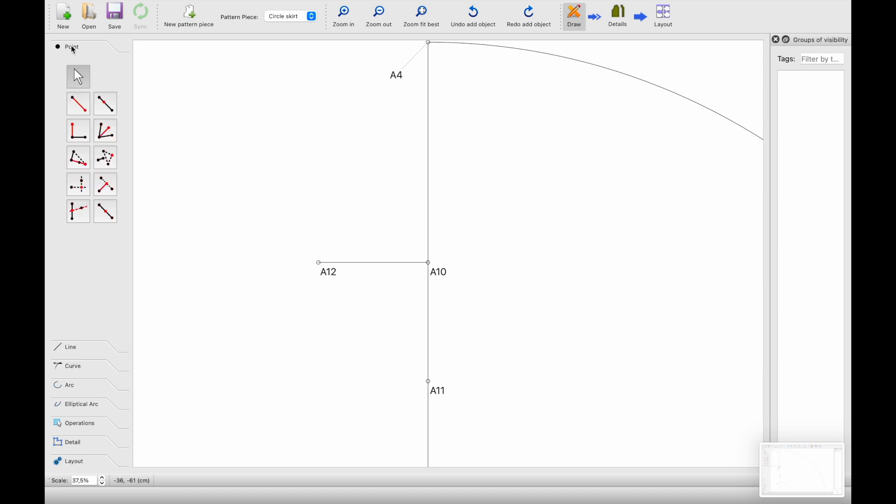
pyautogui.click(79, 130)
pyautogui.click(397, 78)
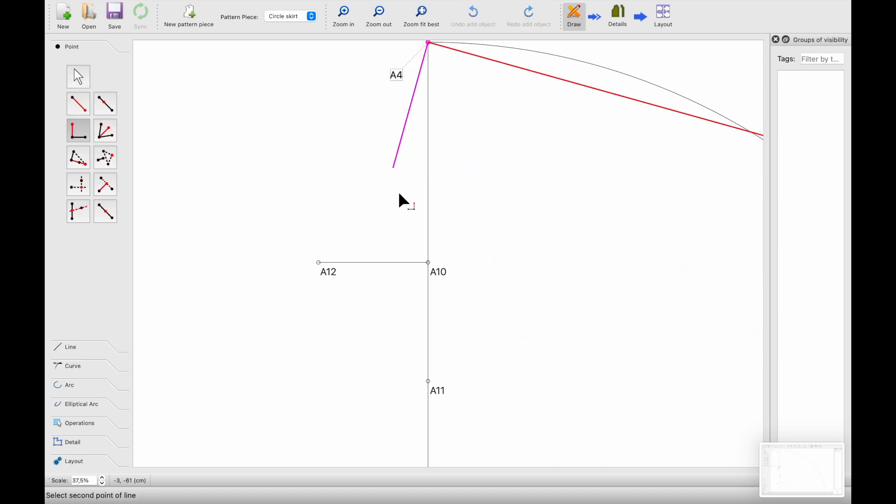
pyautogui.click(429, 263)
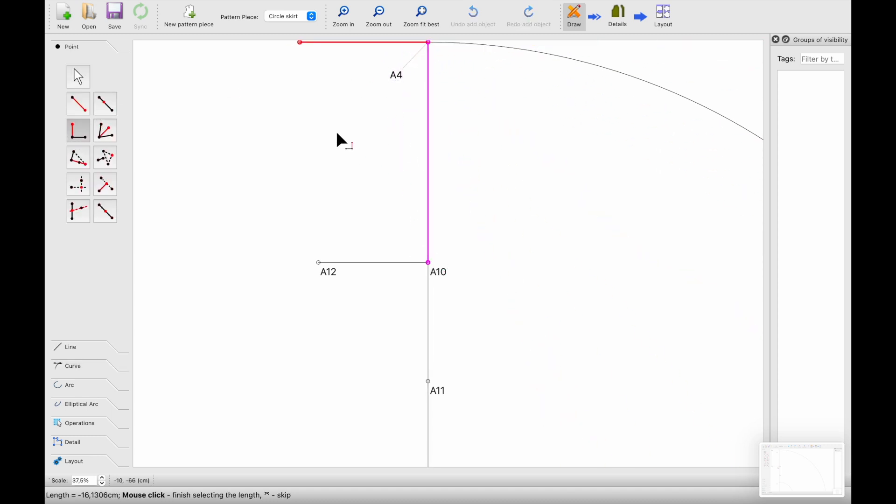
pyautogui.click(374, 152)
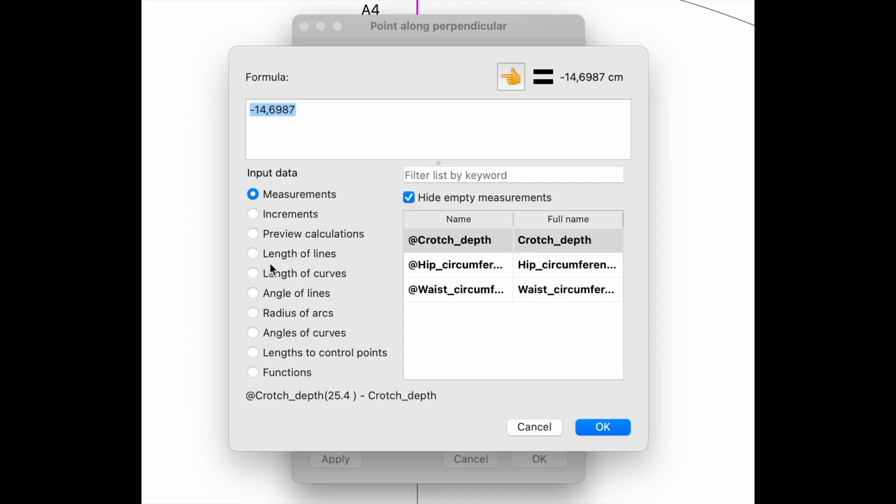
# - Set the perpendicular point's length at A4 from the line length Line_A10_A12 and create it
pyautogui.click(252, 253)
pyautogui.click(448, 175)
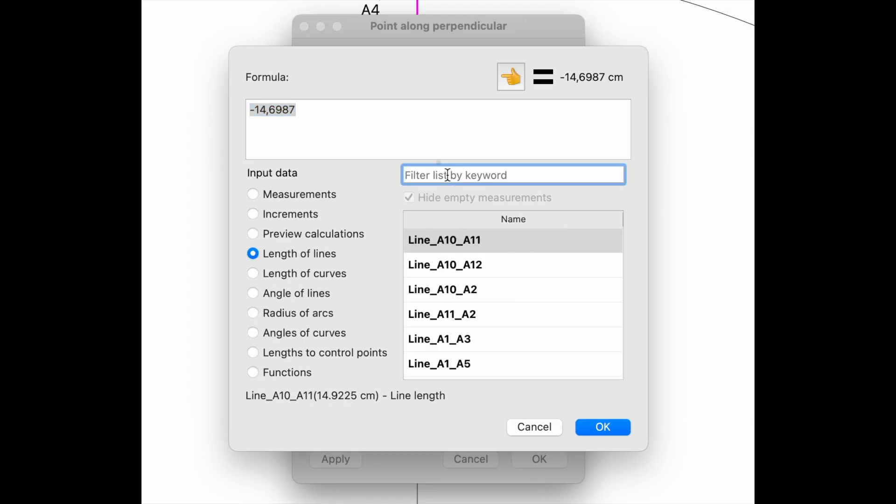
pyautogui.write('a10')
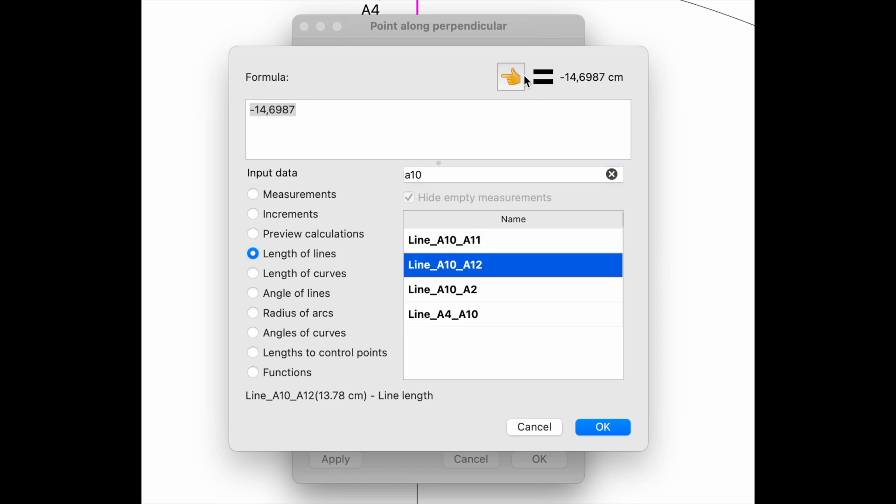
pyautogui.doubleClick(482, 271)
pyautogui.click(602, 427)
pyautogui.click(530, 457)
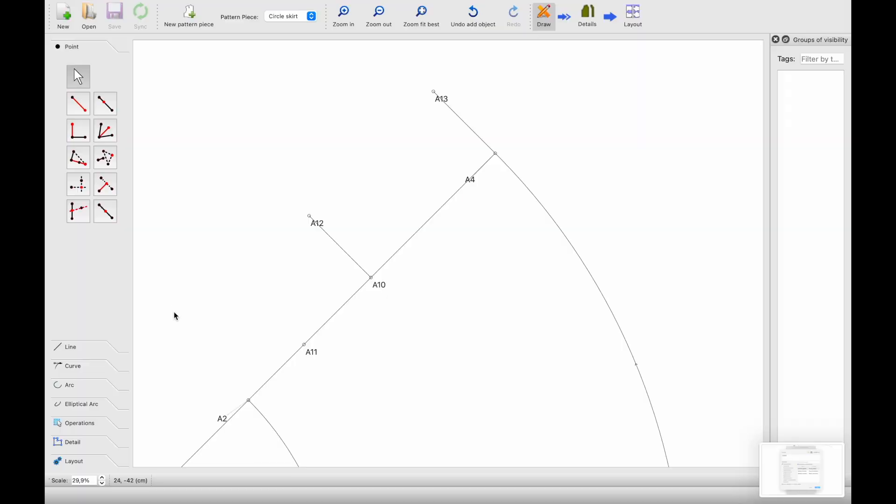
# - Draw a line from A12 to A13 to close the crotch extension
pyautogui.click(94, 343)
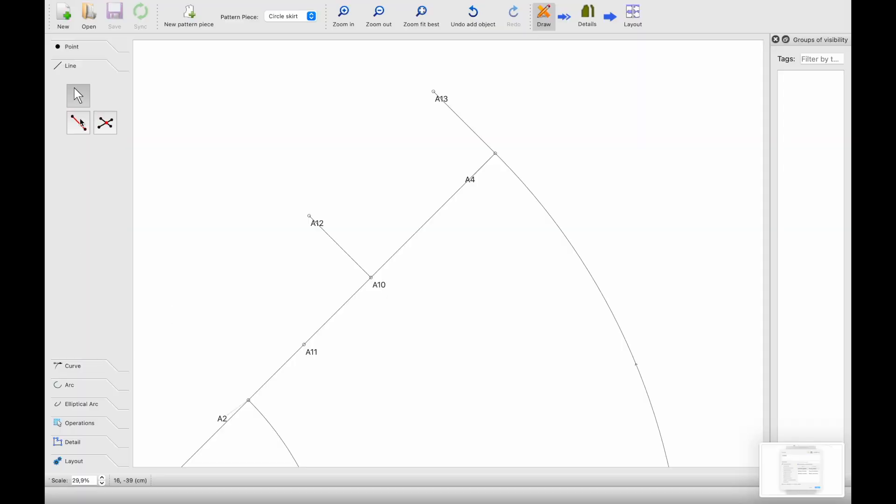
pyautogui.click(82, 123)
pyautogui.click(310, 216)
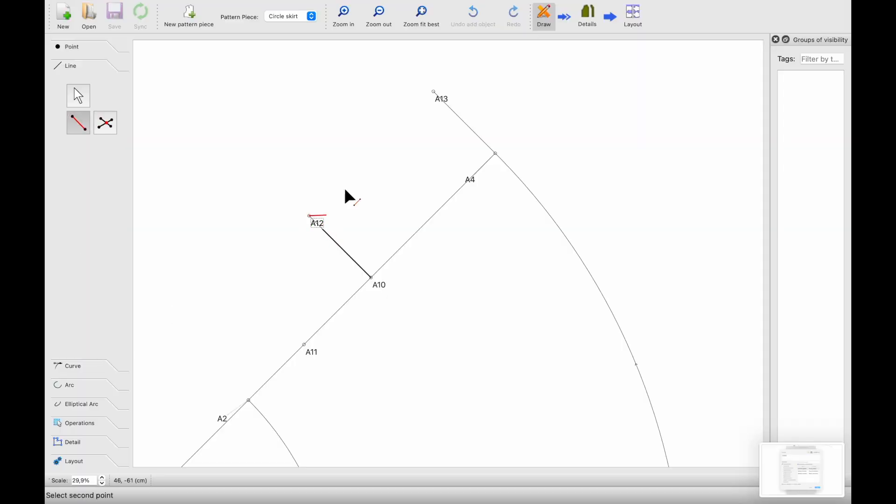
pyautogui.click(434, 92)
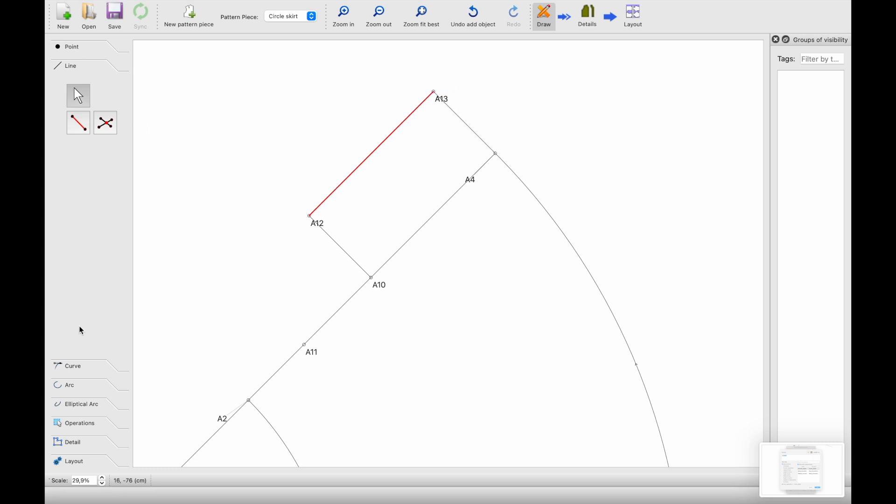
pyautogui.click(82, 364)
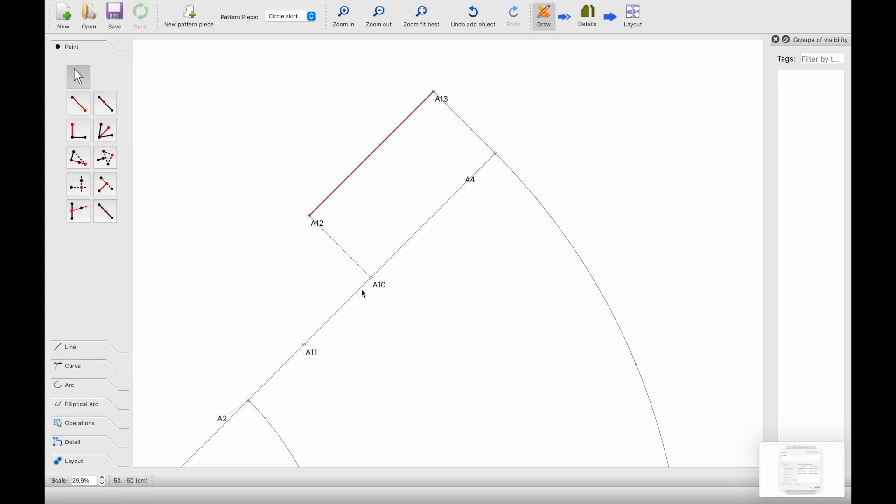
pyautogui.click(380, 286)
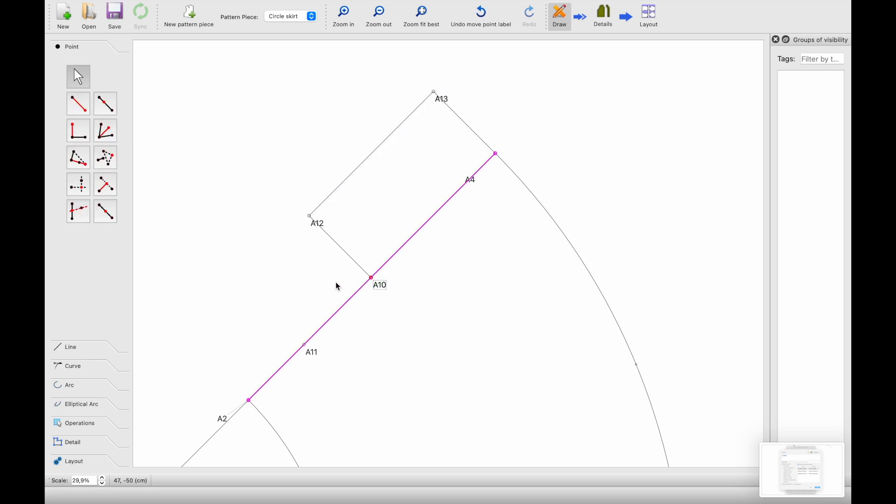
pyautogui.click(79, 104)
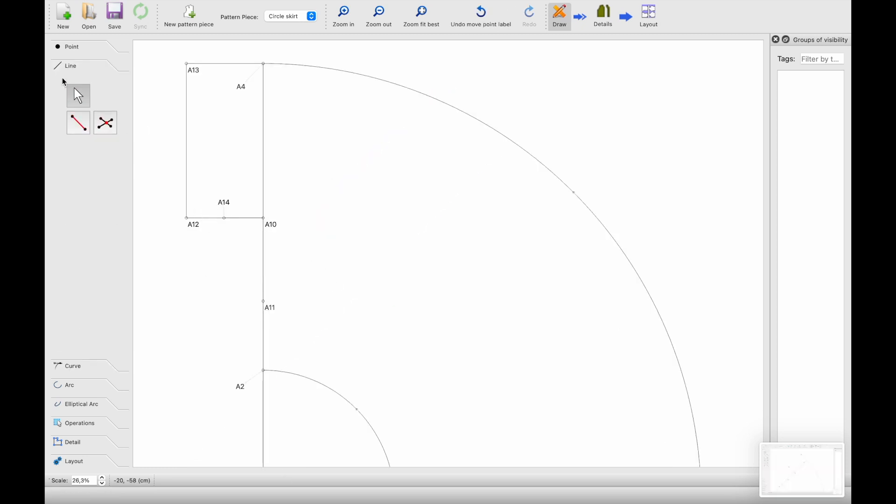
# - Place a point at distance and angle from A10, at 225° and about 6.25 cm away
pyautogui.click(70, 51)
pyautogui.click(79, 103)
pyautogui.click(264, 218)
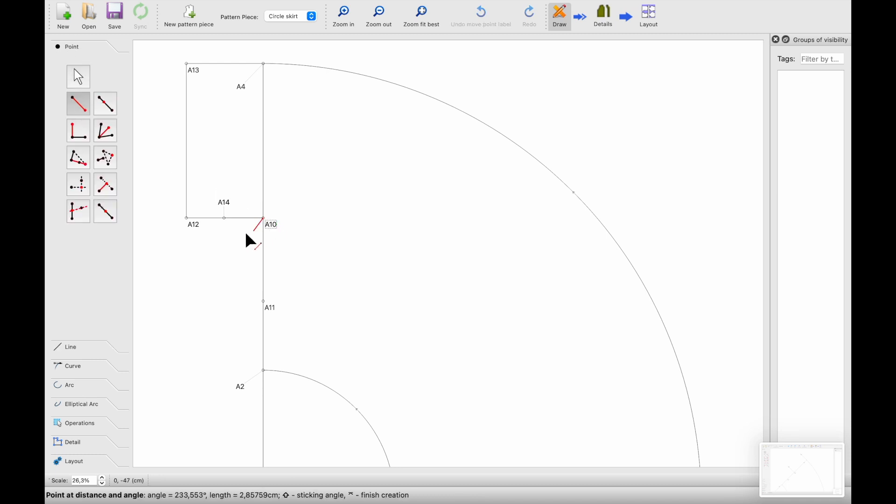
pyautogui.keyDown('ctrl'); pyautogui.scroll(5, 240, 236); pyautogui.keyUp('ctrl')
pyautogui.click(239, 255)
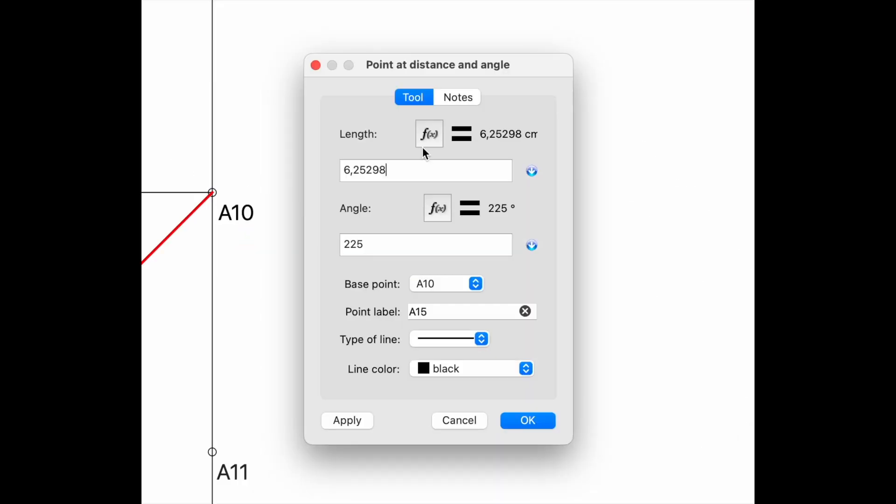
# - Set the length of the 225° point from A10 to 1,75*#Inch and create it
pyautogui.click(422, 147)
pyautogui.write('1,75*')
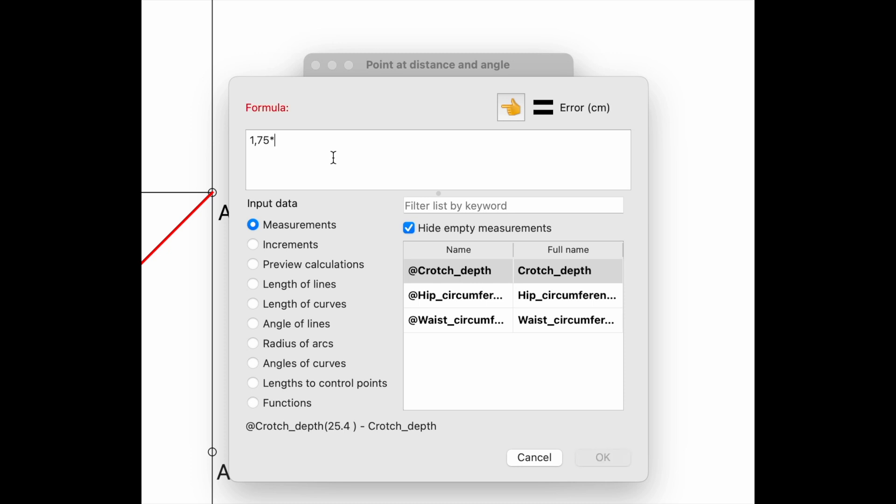
pyautogui.click(252, 245)
pyautogui.click(444, 293)
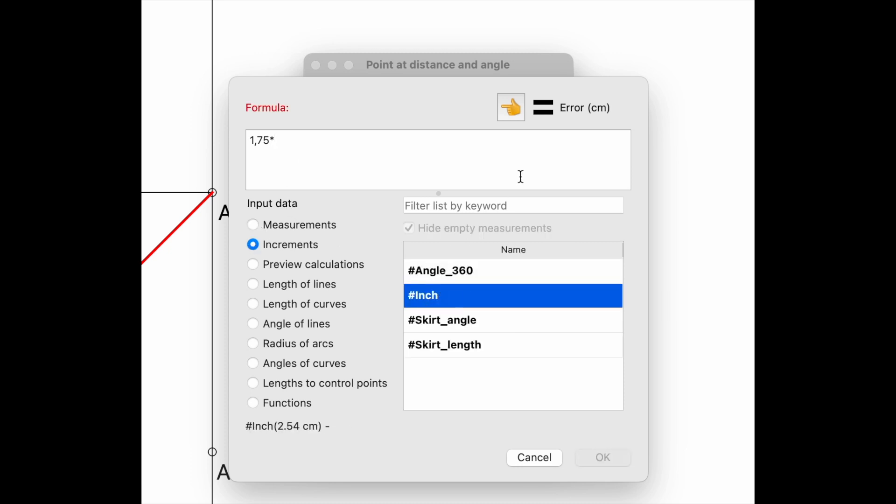
pyautogui.click(511, 106)
pyautogui.click(602, 453)
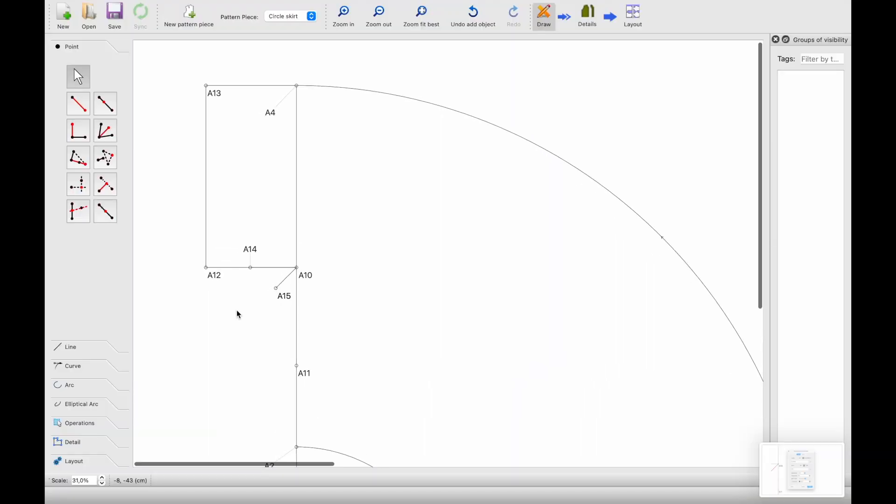
# - Draw a curved path from A12 through A15 to A11
pyautogui.scroll(3, 237, 309)
pyautogui.click(71, 372)
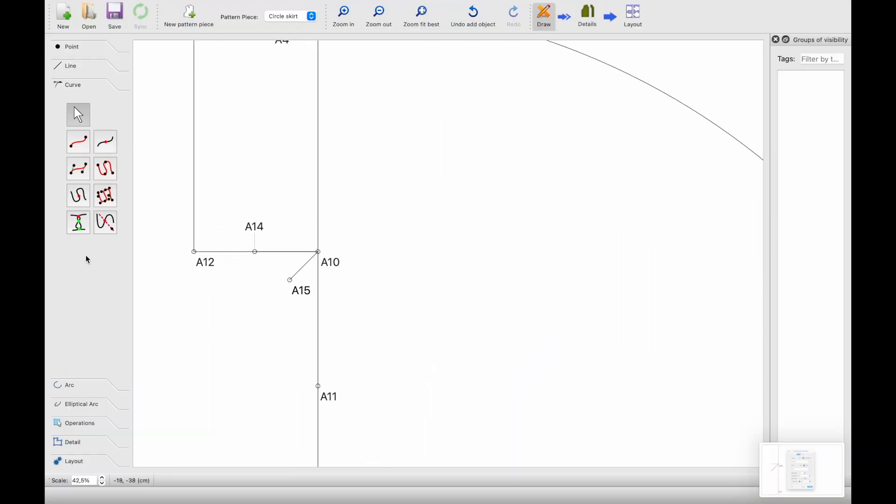
pyautogui.click(105, 172)
pyautogui.scroll(4, 219, 252)
pyautogui.click(171, 254)
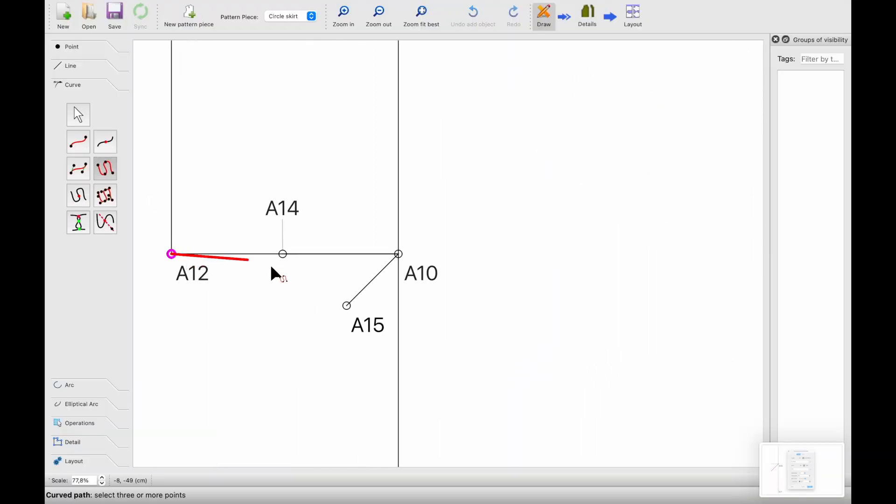
pyautogui.click(348, 307)
pyautogui.scroll(-3, 363, 349)
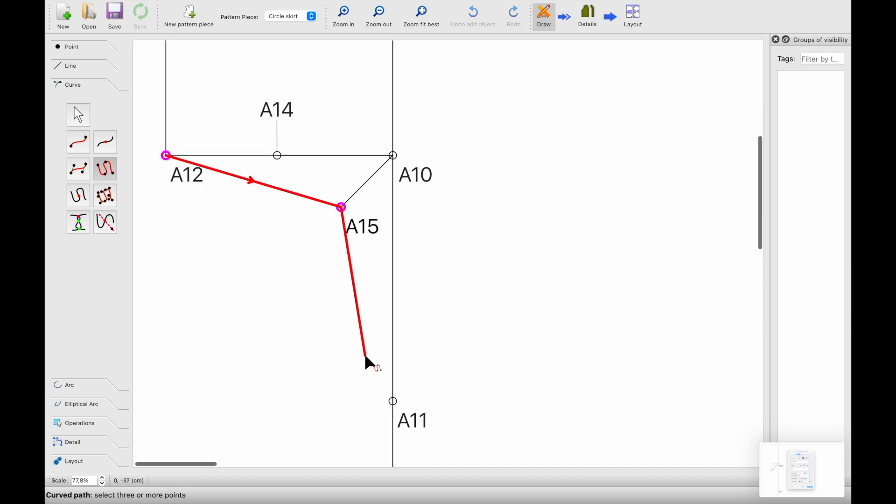
pyautogui.click(393, 381)
pyautogui.press('Return')
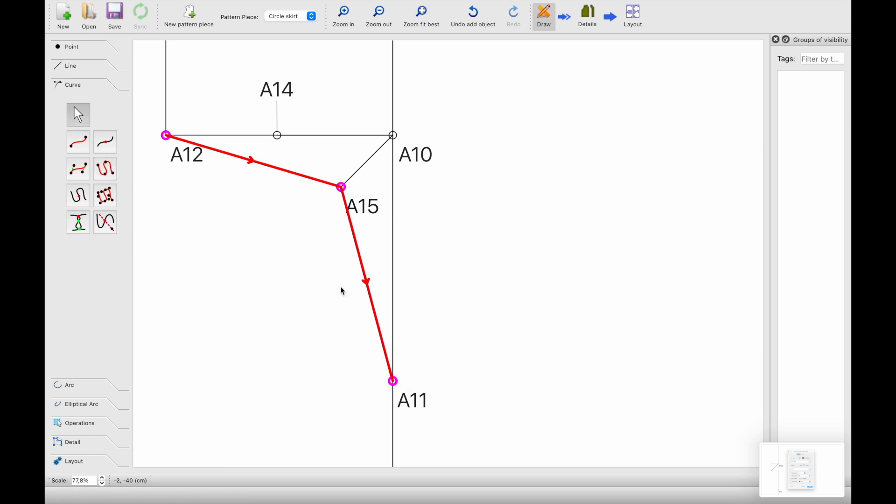
# - Shape the crotch curve with its control handles into a smooth arc, tangent to A12–A10 at A12 and to A10–A11 at A11
pyautogui.moveTo(372, 300); pyautogui.dragTo(395, 263)
pyautogui.moveTo(345, 158); pyautogui.dragTo(380, 226)
pyautogui.moveTo(346, 160); pyautogui.dragTo(384, 218)
pyautogui.moveTo(168, 134); pyautogui.dragTo(244, 138)
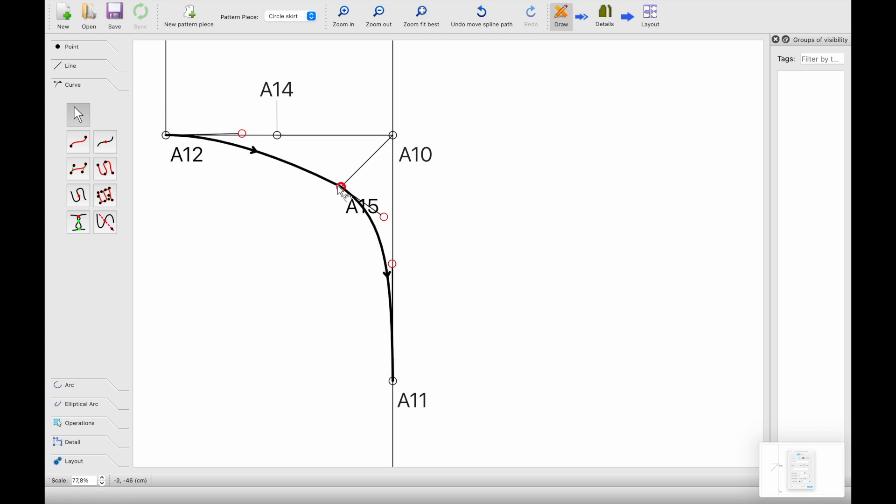
pyautogui.moveTo(327, 176); pyautogui.dragTo(304, 157)
# - Delete point A14 and set the crotch curve's color to deep sky blue
pyautogui.rightClick(275, 94)
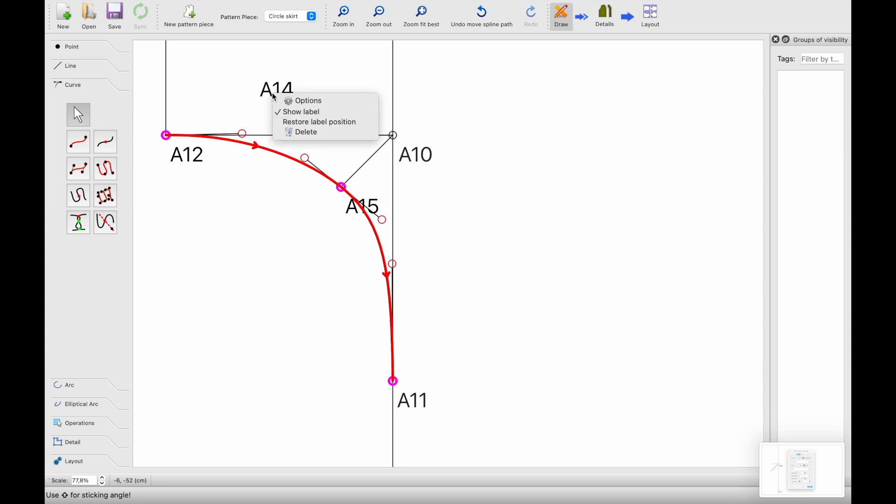
pyautogui.click(305, 135)
pyautogui.rightClick(295, 162)
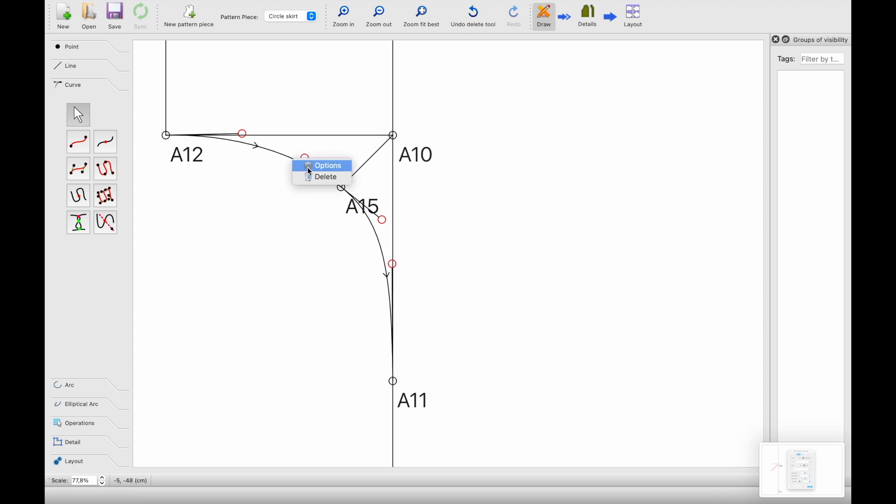
pyautogui.click(308, 166)
pyautogui.click(481, 378)
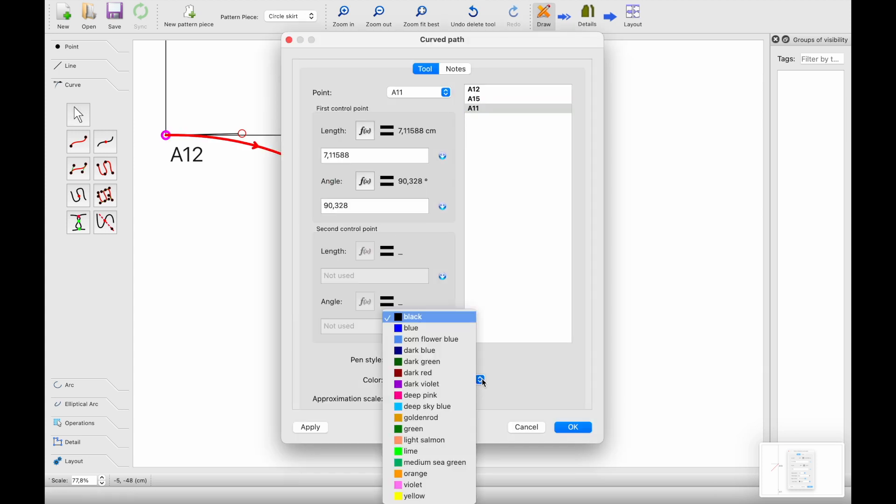
pyautogui.click(452, 407)
pyautogui.click(577, 425)
# - Set the #Skirt_angle increment to 45 degrees in the variables table and close the table
pyautogui.scroll(-10, 424, 320)
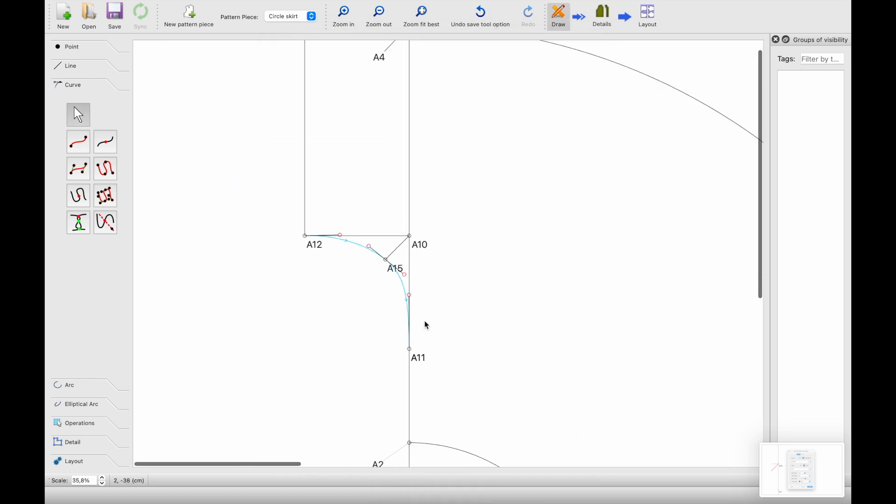
pyautogui.scroll(3, 426, 324)
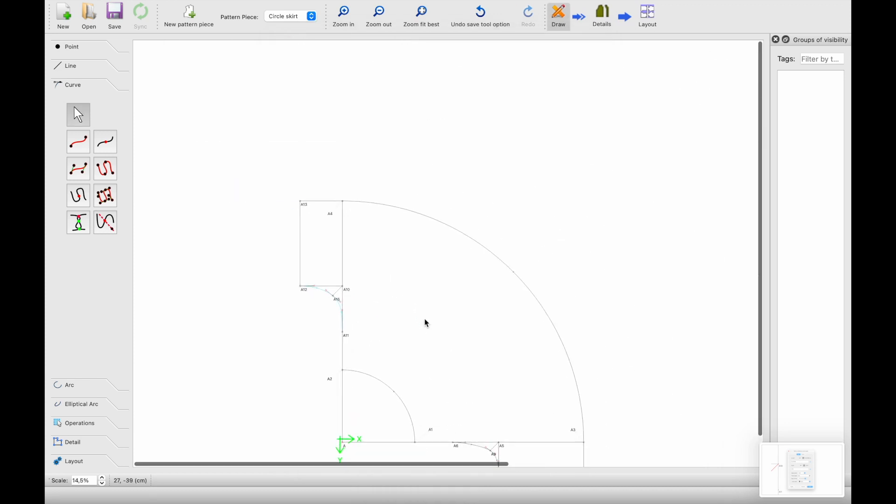
pyautogui.scroll(-3, 426, 323)
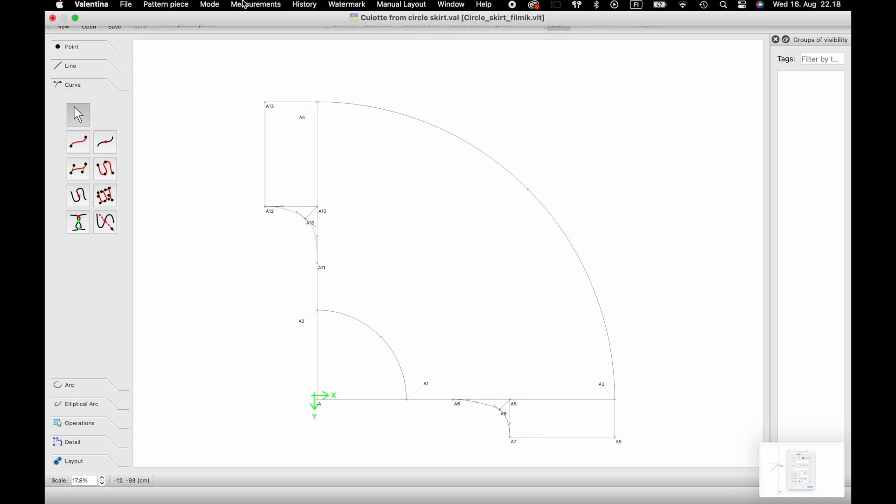
pyautogui.click(248, 6)
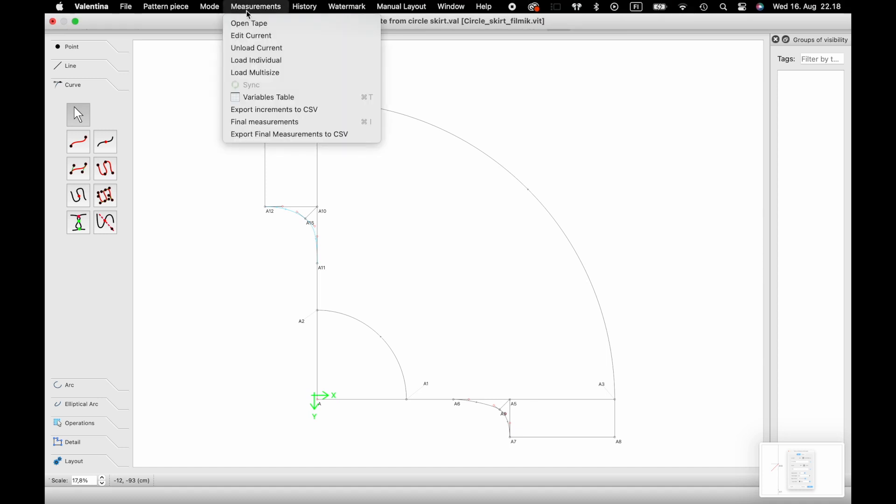
pyautogui.click(270, 96)
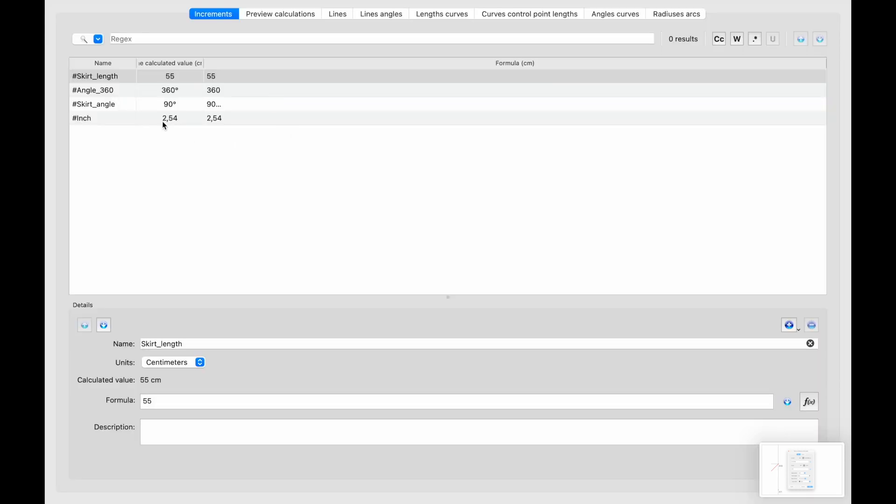
pyautogui.click(141, 106)
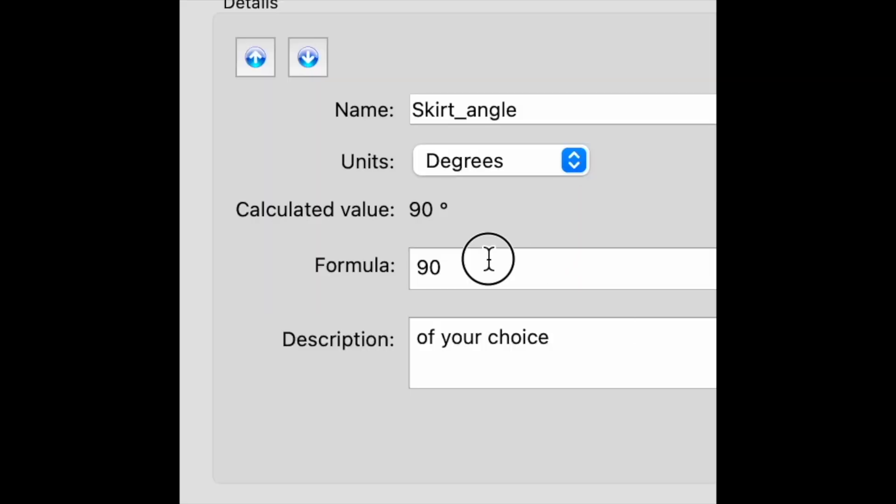
pyautogui.doubleClick(169, 400)
pyautogui.write('45')
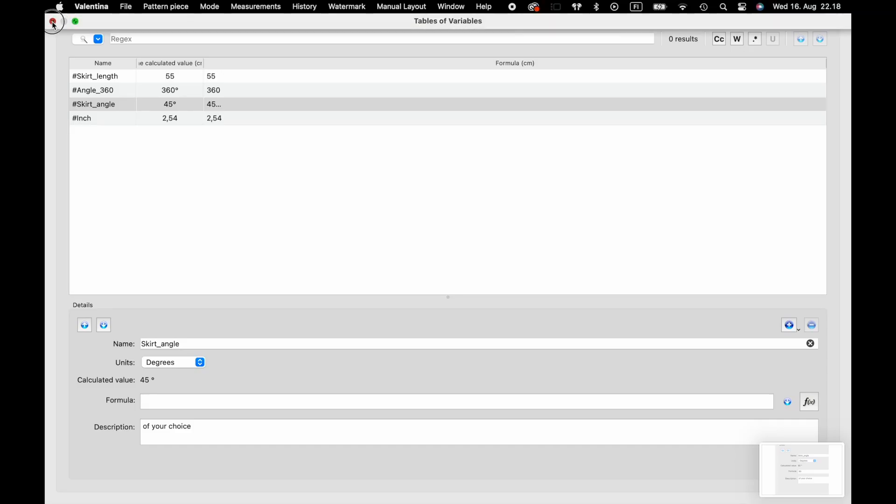
pyautogui.click(52, 20)
# - Move the A15 label below its point, clear of the curve and control handles
pyautogui.scroll(5, 515, 182)
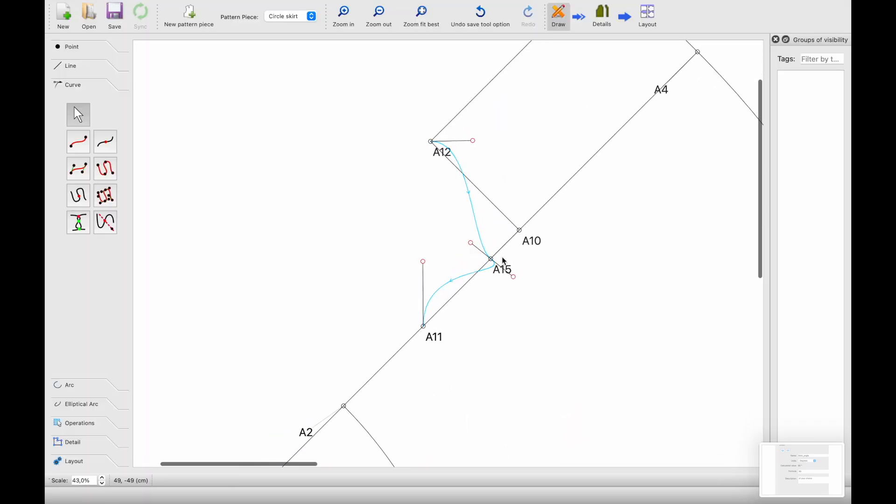
pyautogui.scroll(4, 512, 282)
pyautogui.moveTo(508, 267); pyautogui.dragTo(499, 300)
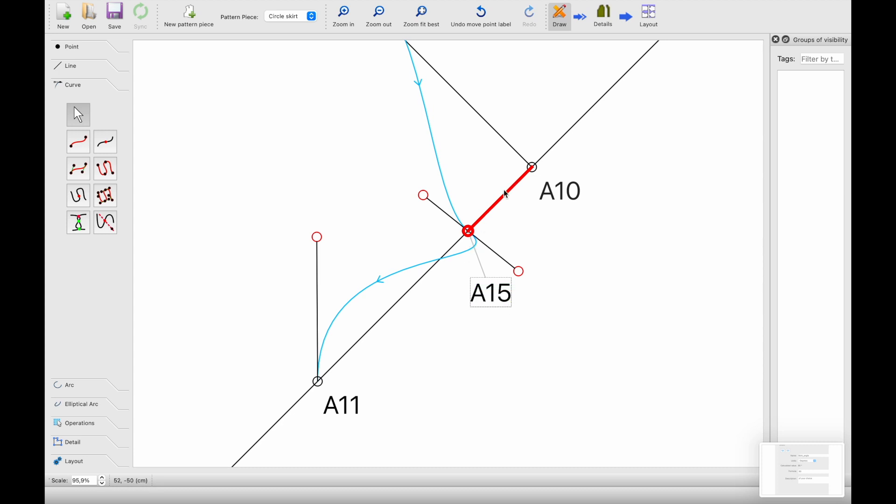
# - Set the #Skirt_angle increment to 90 degrees in the variables table and close the table
pyautogui.scroll(-7, 484, 306)
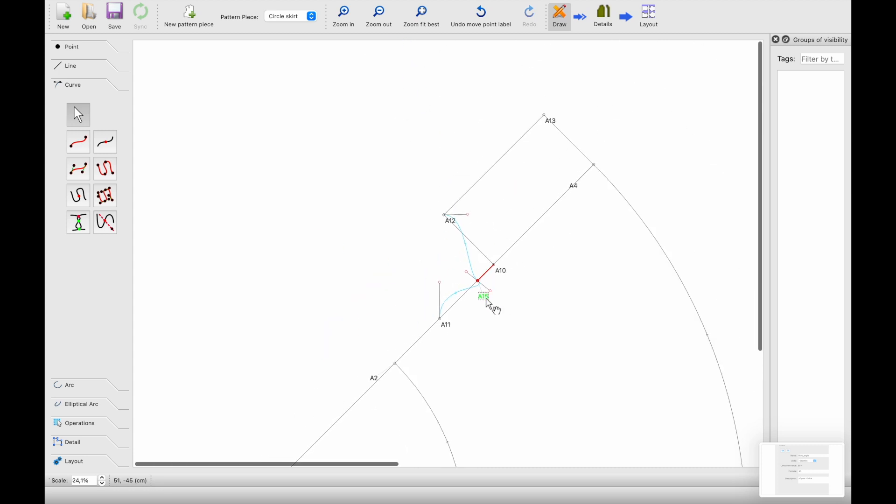
pyautogui.scroll(-1, 486, 298)
pyautogui.hscroll(-2, 486, 299)
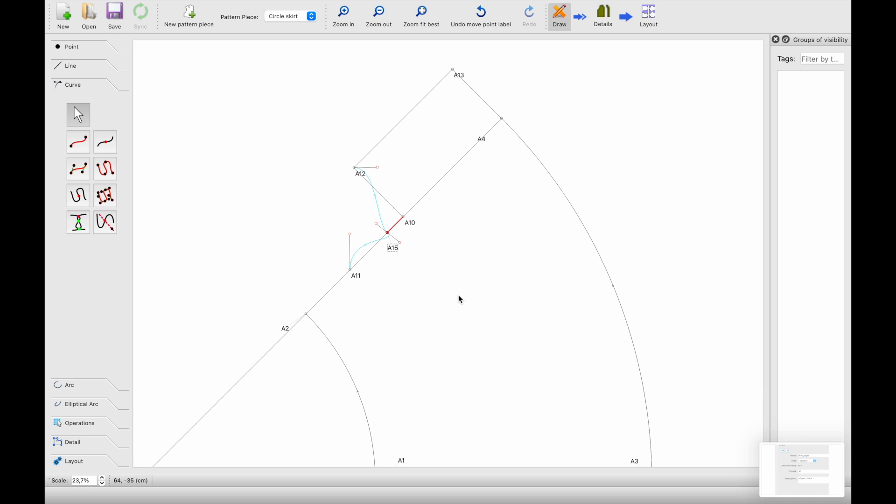
pyautogui.click(256, 7)
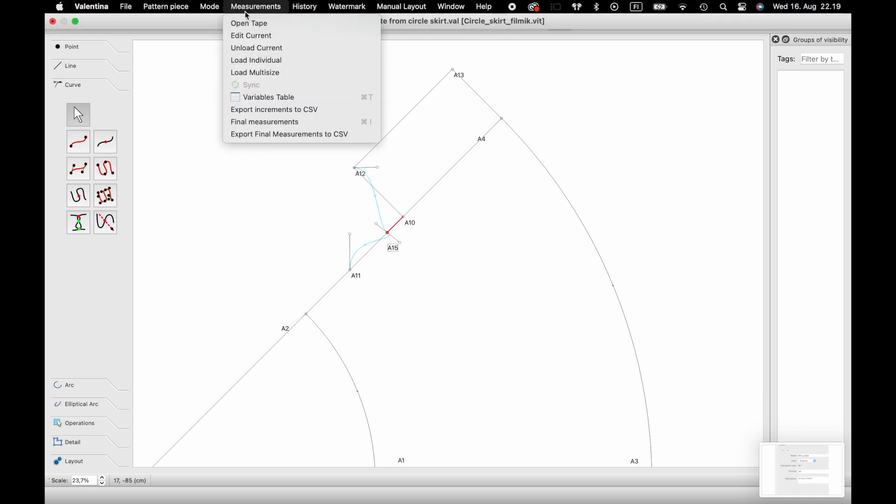
pyautogui.click(275, 98)
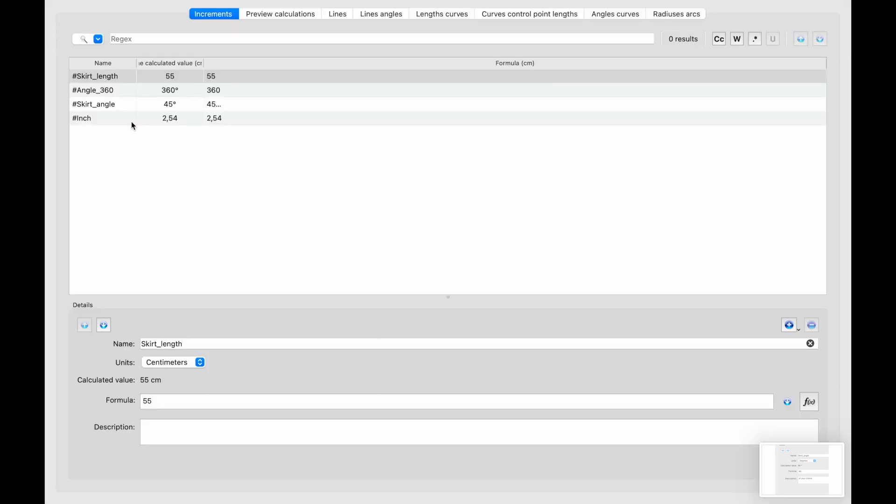
pyautogui.click(134, 104)
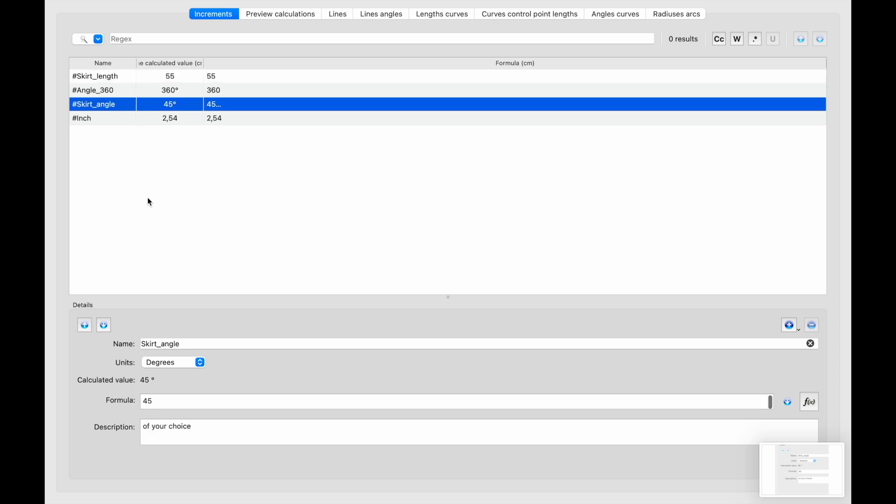
pyautogui.click(100, 403)
pyautogui.write('8')
pyautogui.press('BackSpace')
pyautogui.write('9')
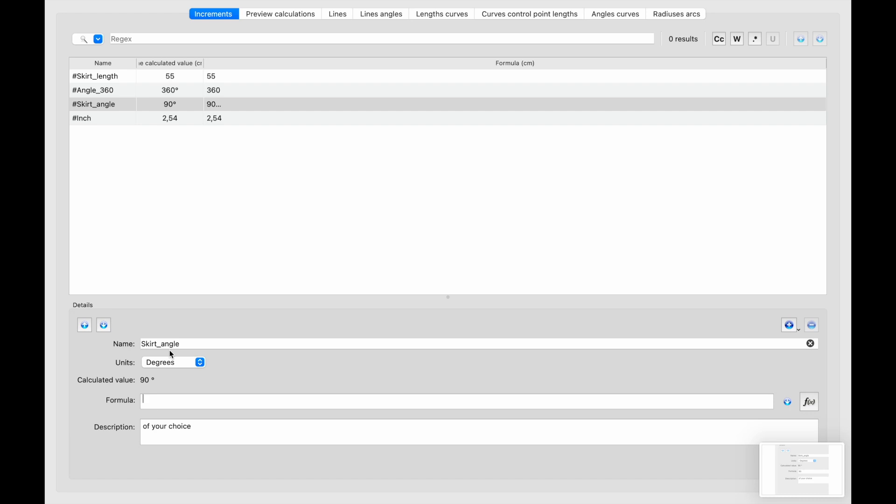
pyautogui.moveTo(46, 2)
pyautogui.click(53, 23)
pyautogui.scroll(3, 233, 281)
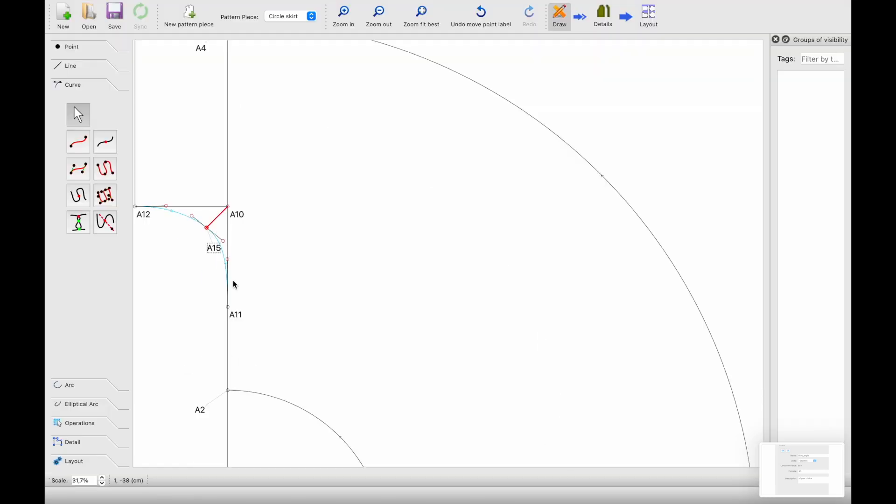
# - Undo the edits back through the crotch curve, point A15 and the A14 label move, and delete point A14
pyautogui.press('super+z')
pyautogui.press('super+z')
pyautogui.press('super+z')
pyautogui.press('super+z')
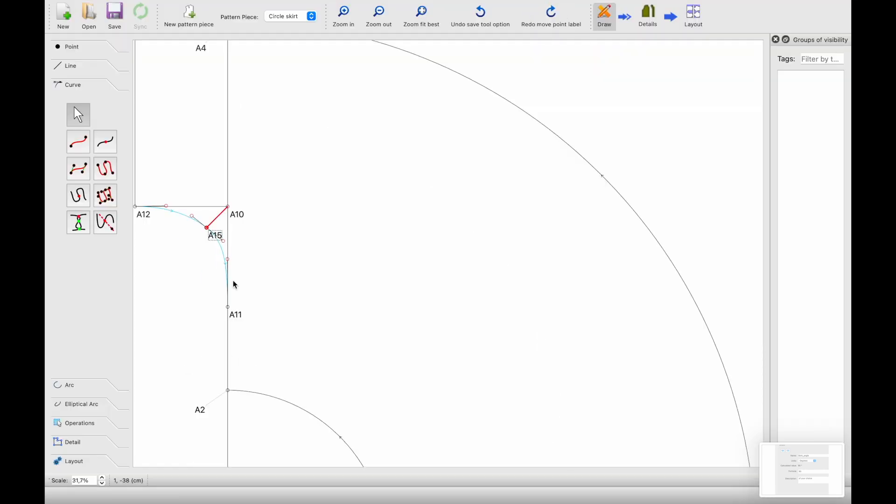
pyautogui.press('super+z')
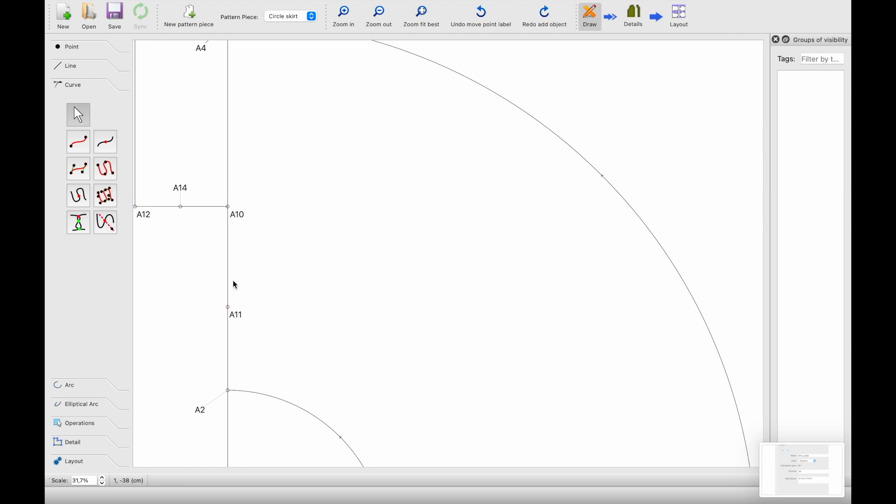
pyautogui.press('super+z')
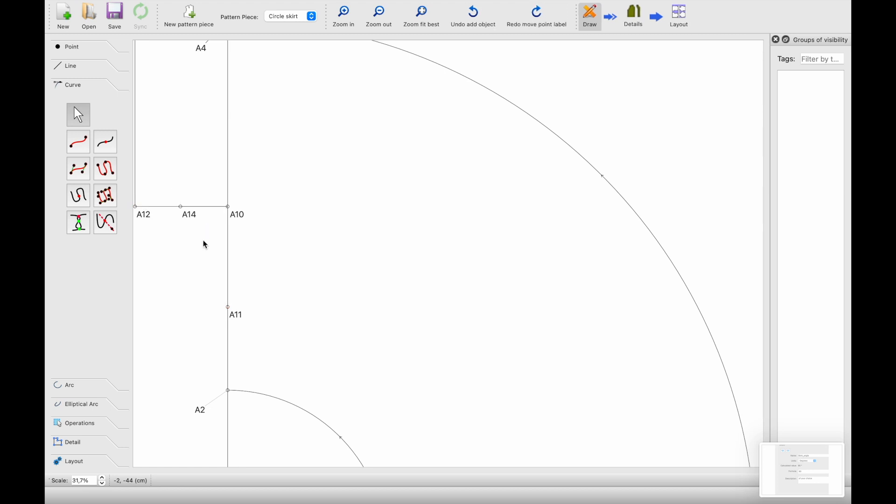
pyautogui.keyDown('super'); pyautogui.scroll(3, 203, 240); pyautogui.keyUp('super')
pyautogui.rightClick(226, 209)
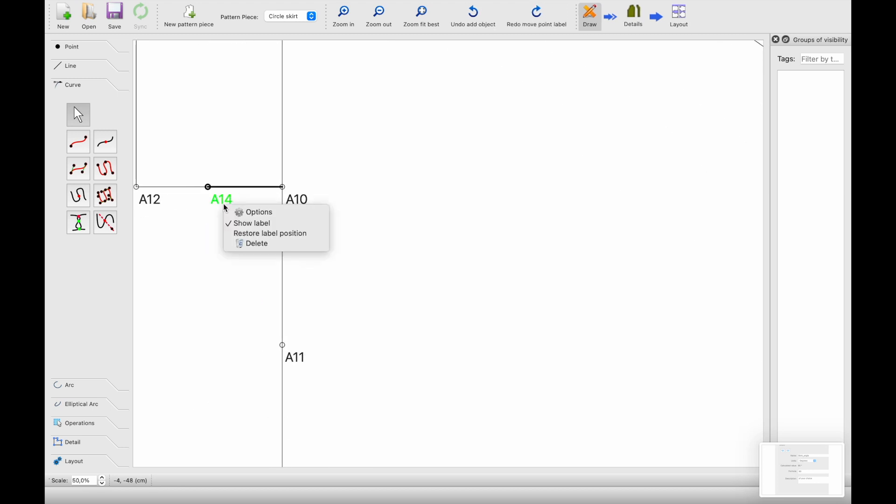
pyautogui.click(255, 245)
# - Add a point on the line from A10 to A12 at a distance of 1,75*#Inch from A10
pyautogui.click(79, 49)
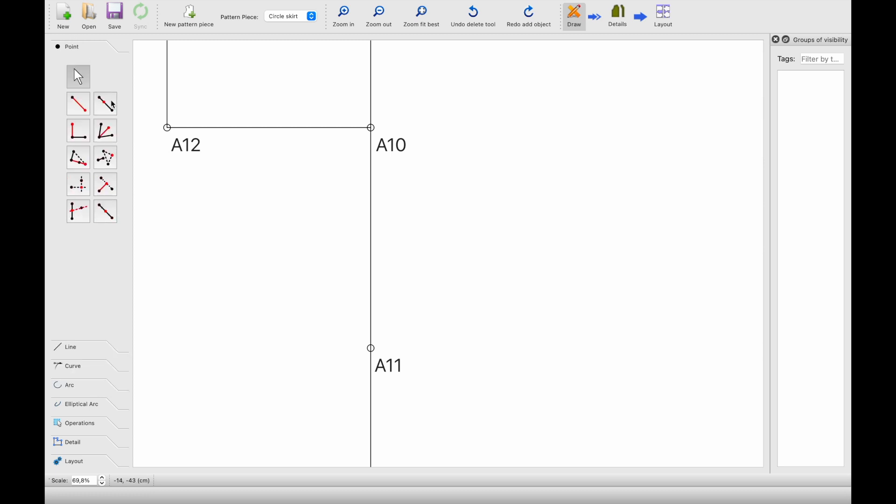
pyautogui.click(105, 103)
pyautogui.click(395, 144)
pyautogui.click(189, 151)
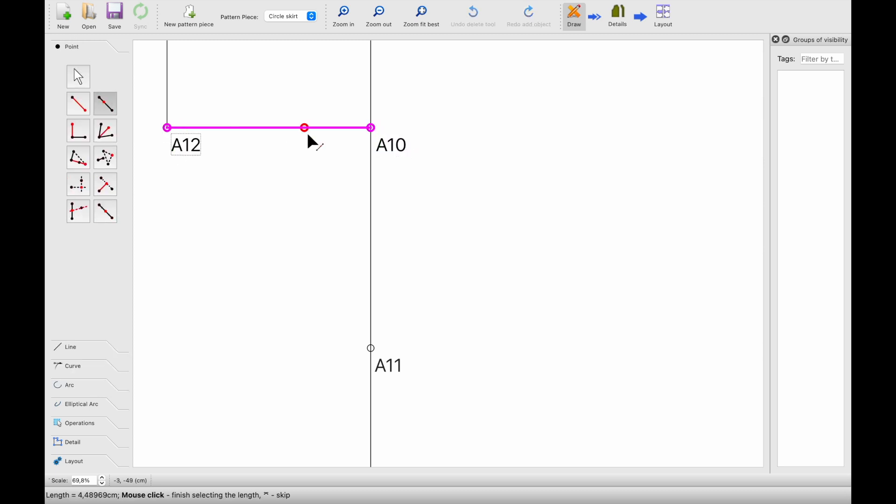
pyautogui.click(307, 136)
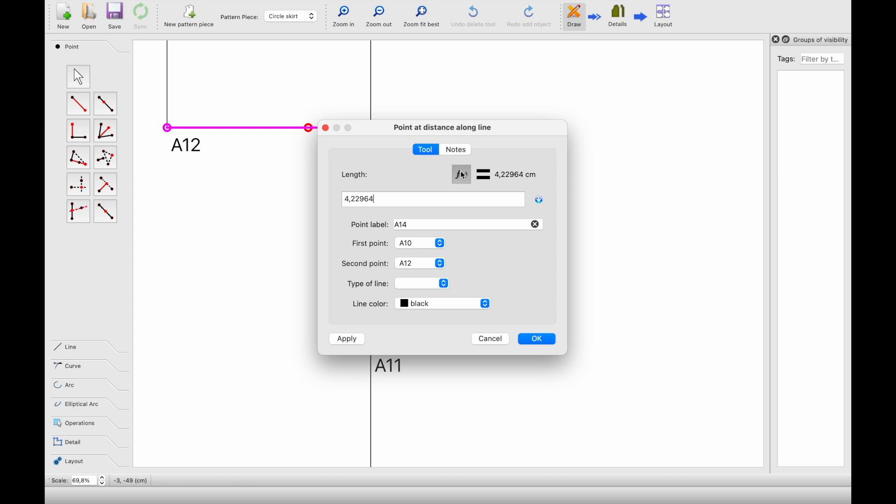
pyautogui.click(462, 174)
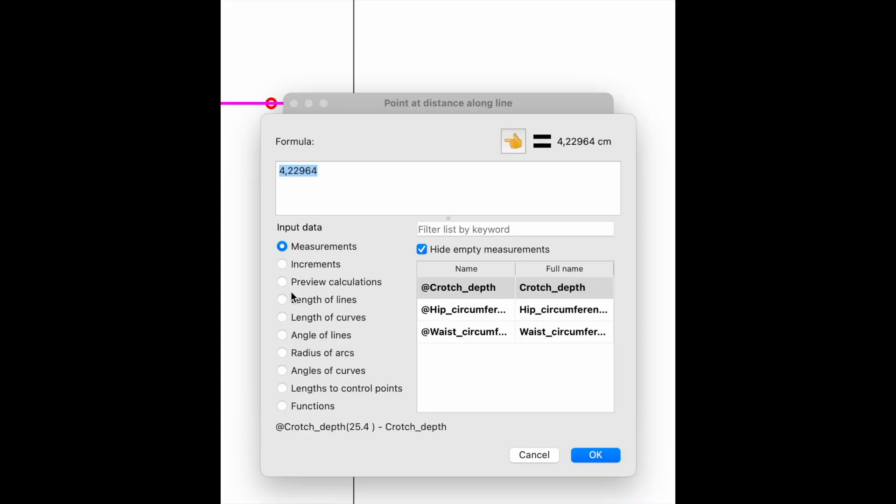
pyautogui.write('1,75')
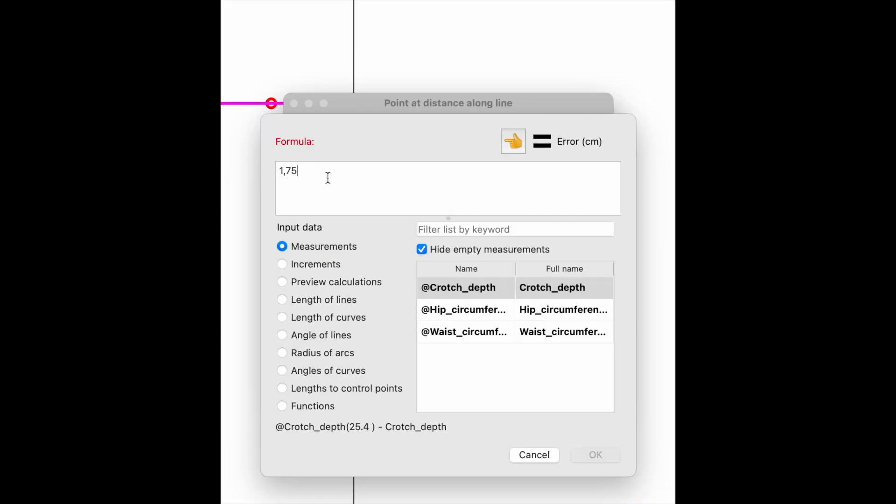
pyautogui.write('*')
pyautogui.click(286, 265)
pyautogui.click(455, 318)
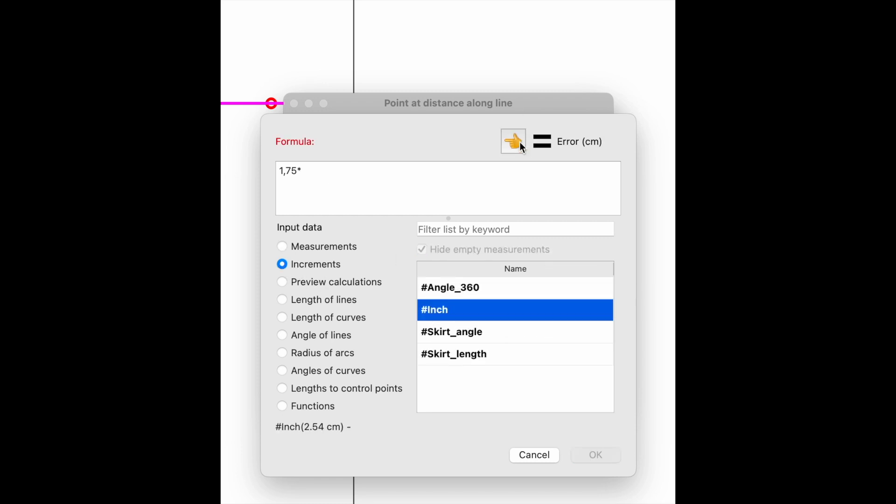
pyautogui.click(513, 142)
pyautogui.click(594, 455)
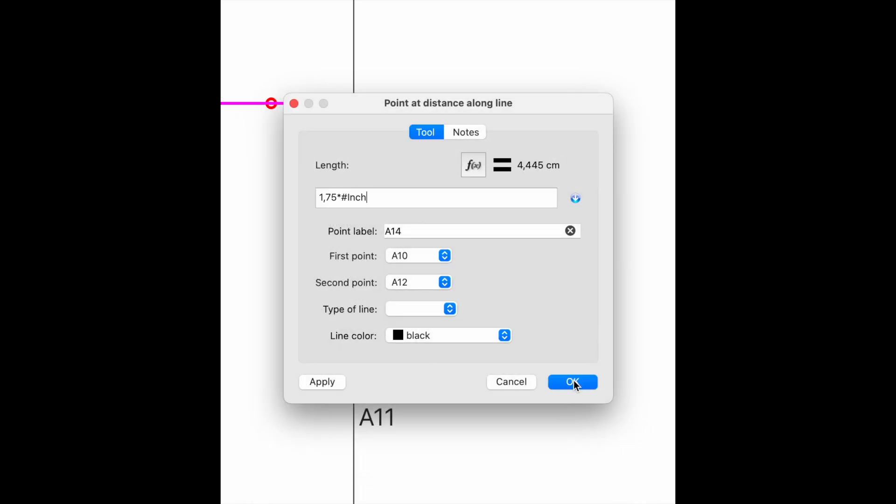
pyautogui.click(573, 381)
# - Add a point on the line from A10 to A11 at a distance from A10 of Line_A10_A14
pyautogui.click(105, 103)
pyautogui.click(388, 144)
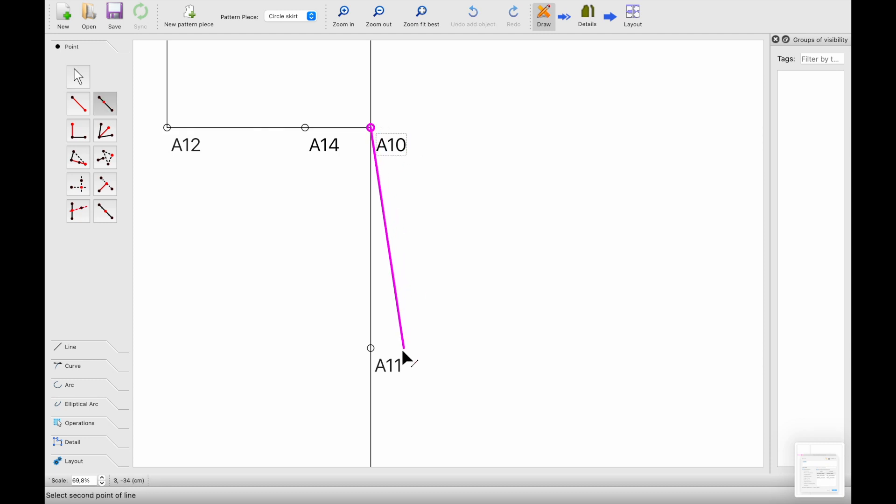
pyautogui.click(398, 364)
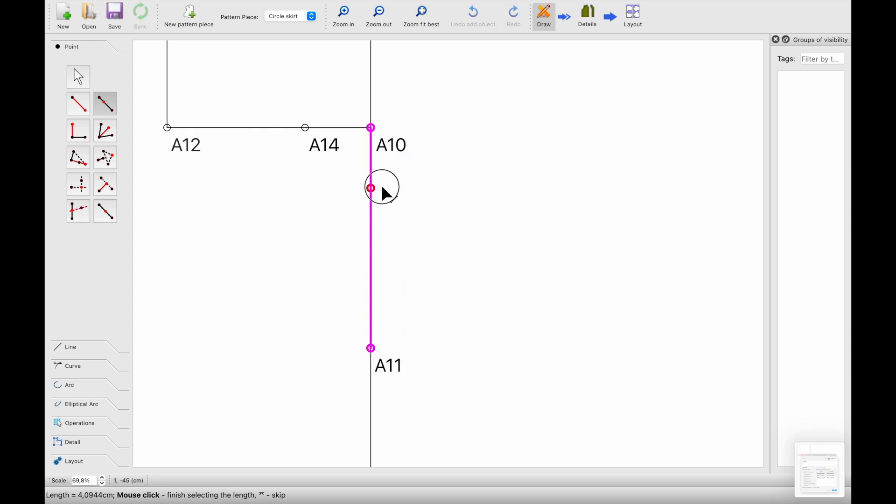
pyautogui.click(383, 189)
pyautogui.moveTo(413, 131); pyautogui.dragTo(513, 105)
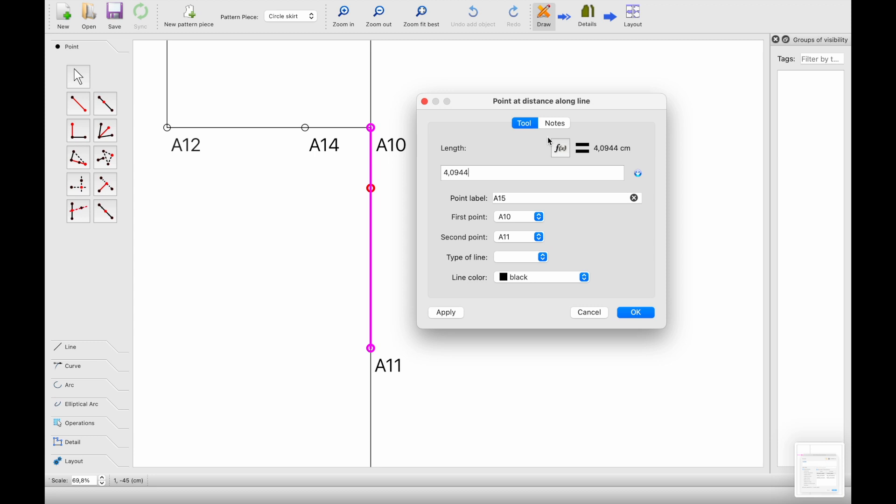
pyautogui.click(561, 149)
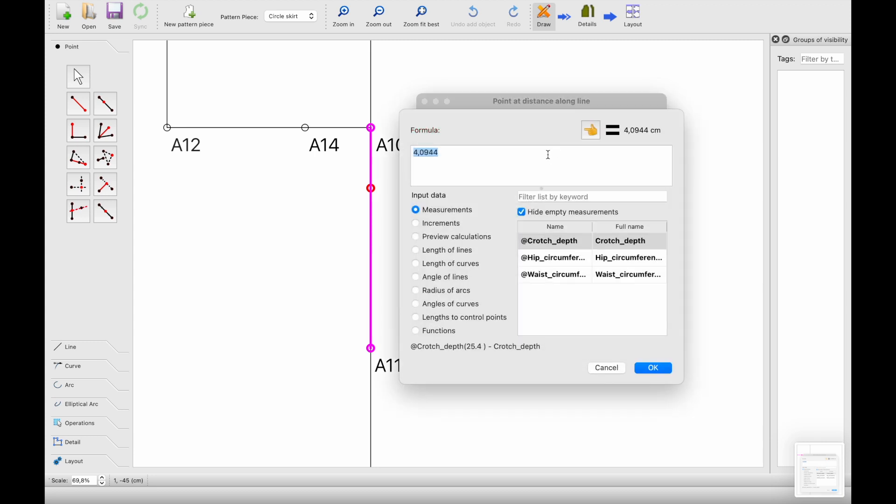
pyautogui.moveTo(529, 104); pyautogui.dragTo(555, 105)
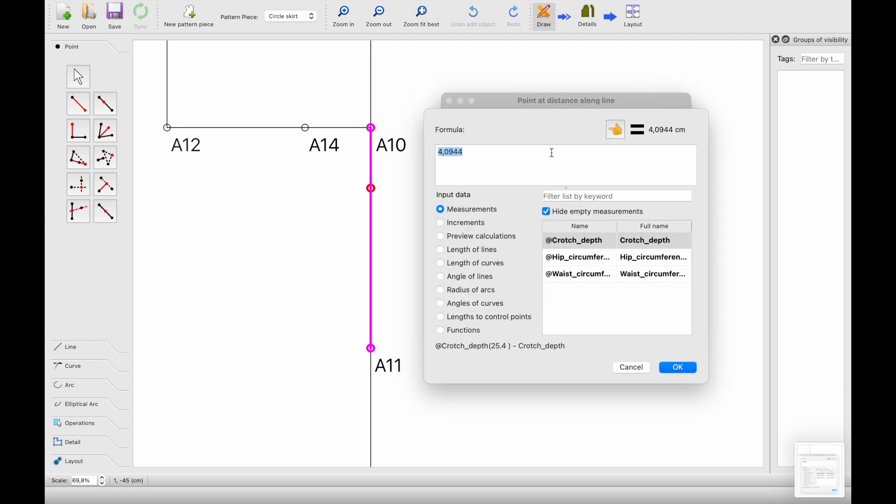
pyautogui.click(440, 250)
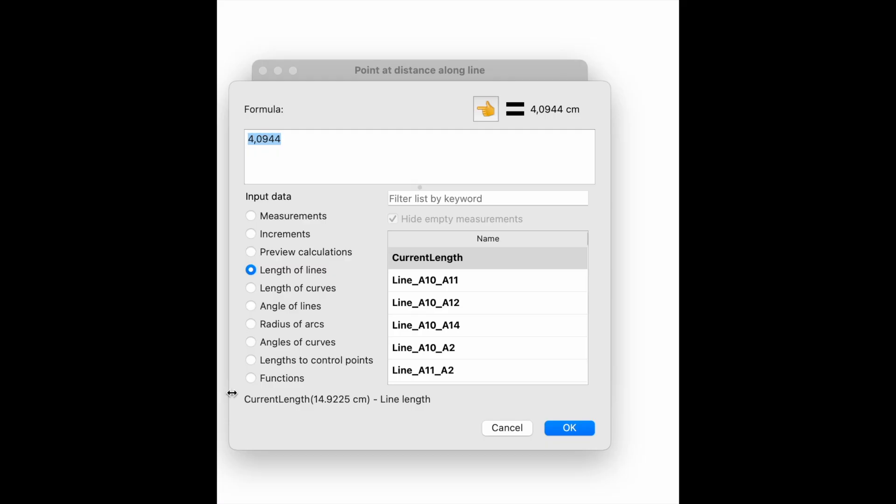
pyautogui.click(415, 202)
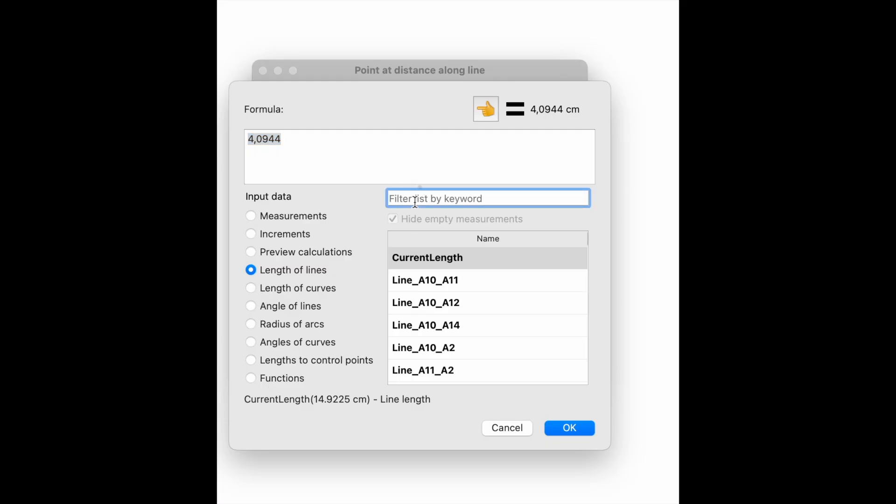
pyautogui.write('a10')
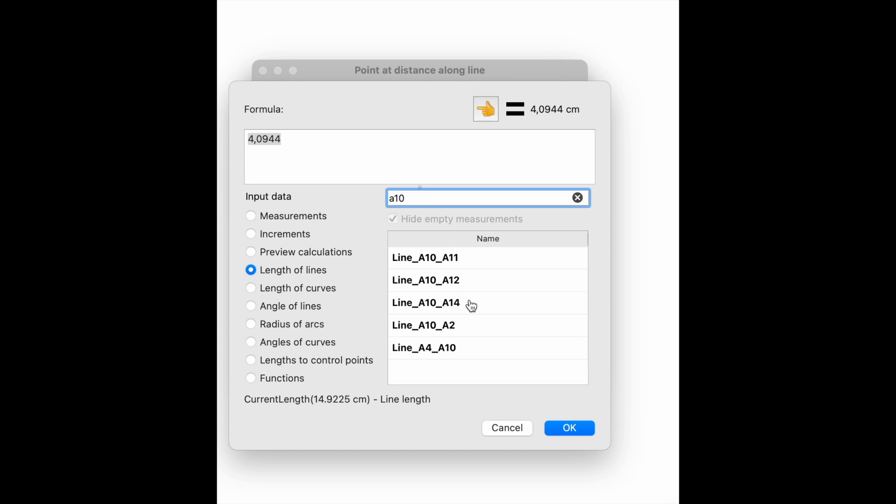
pyautogui.click(469, 304)
pyautogui.click(485, 109)
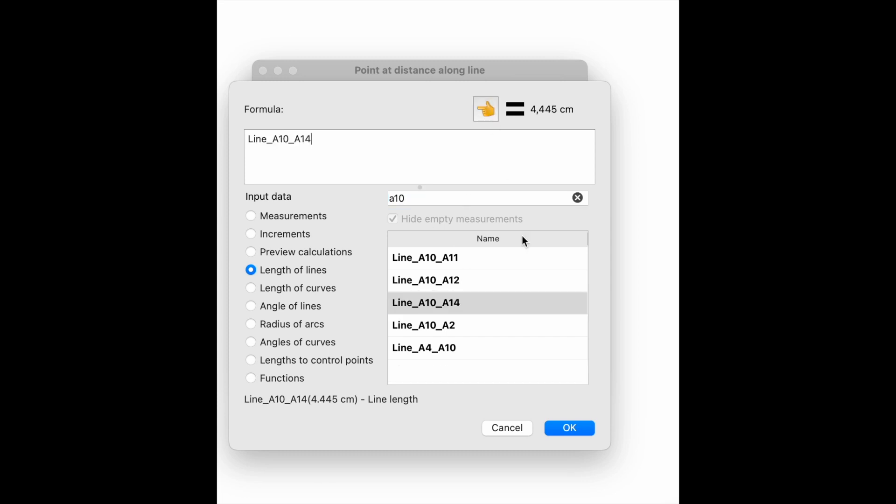
pyautogui.click(576, 429)
pyautogui.click(555, 359)
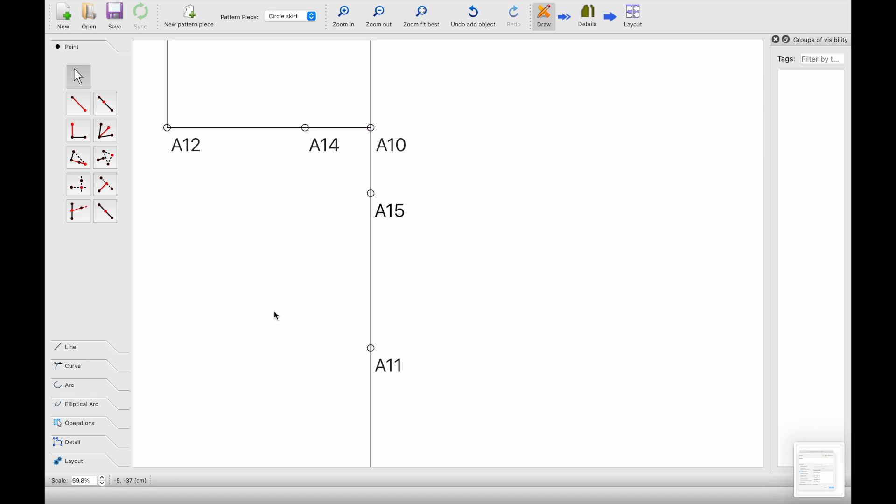
# - Add a midpoint between A14 and A15 using CurrentLength/2 and move its label below the point, clear of the lines
pyautogui.keyDown('ctrl'); pyautogui.scroll(3, 300, 206); pyautogui.keyUp('ctrl')
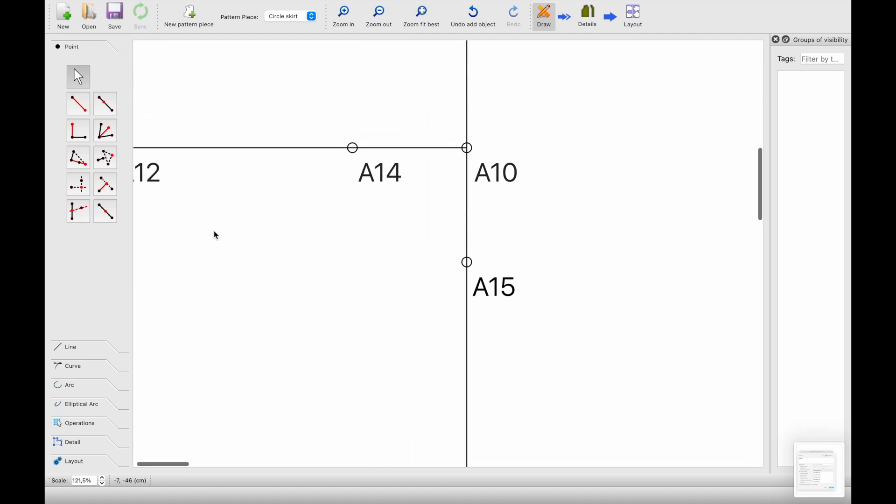
pyautogui.click(109, 214)
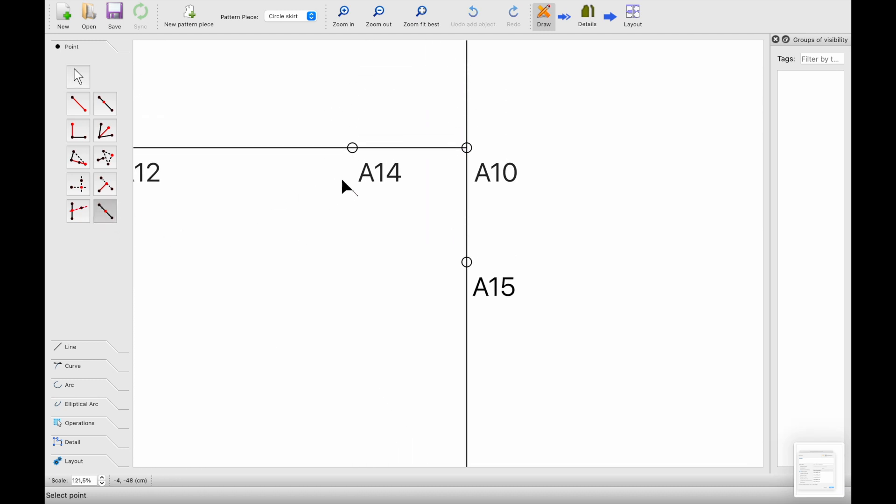
pyautogui.click(353, 149)
pyautogui.click(467, 262)
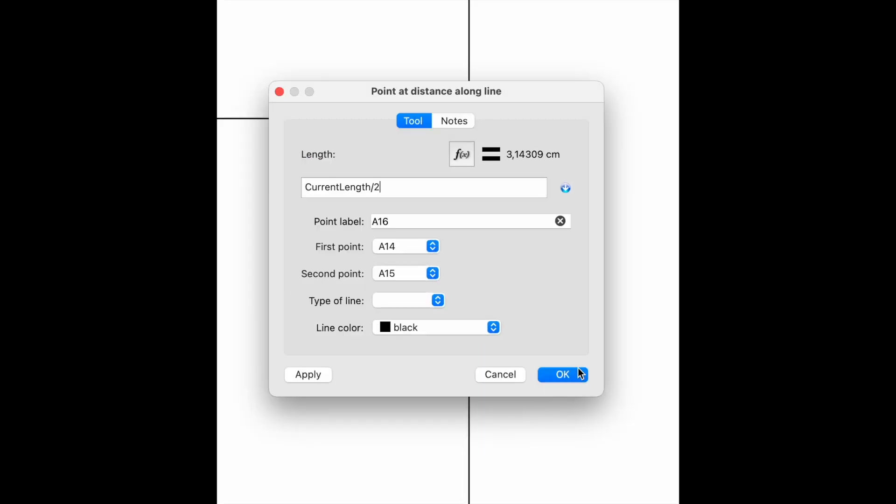
pyautogui.click(578, 371)
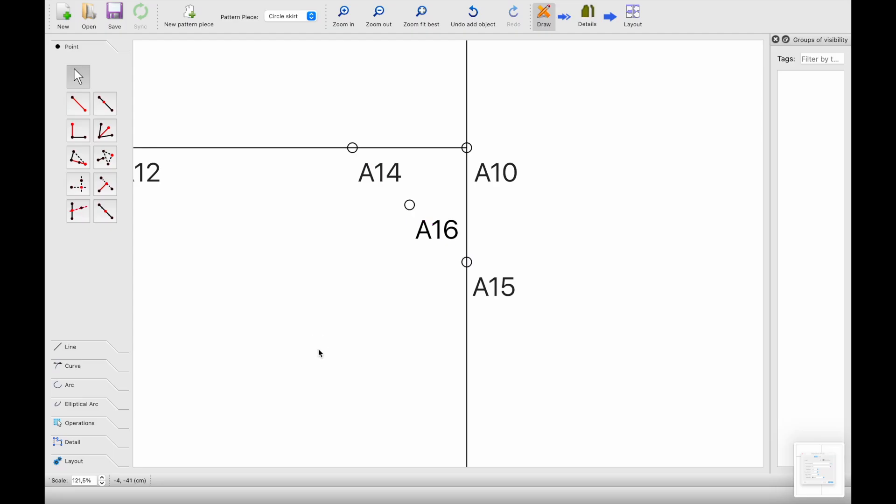
pyautogui.scroll(-3, 369, 255)
pyautogui.moveTo(411, 243); pyautogui.dragTo(377, 275)
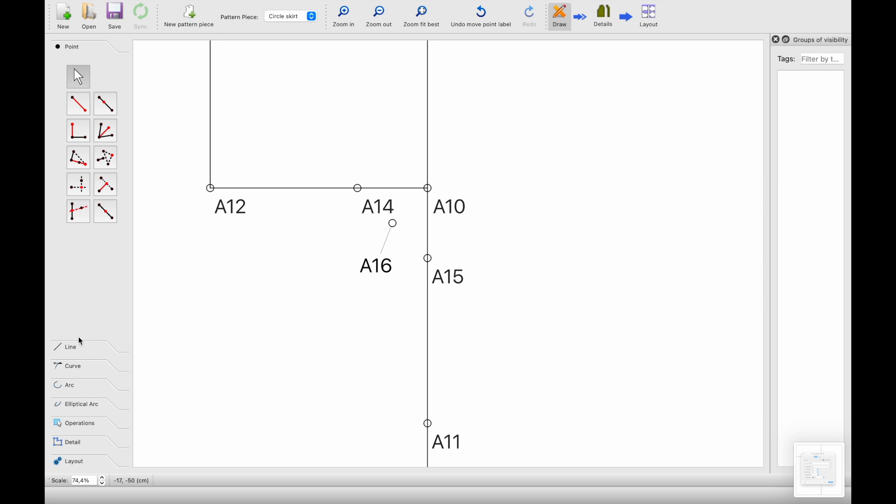
# - Draw a line from A10 to A16
pyautogui.click(82, 348)
pyautogui.click(78, 123)
pyautogui.click(450, 206)
pyautogui.click(393, 224)
# - Draw a curved path from A12 through A16 to A11
pyautogui.scroll(-3, 360, 267)
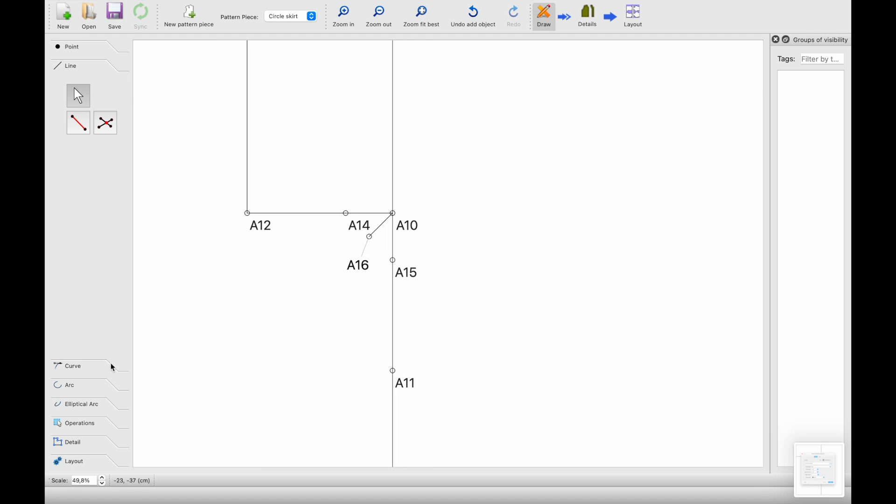
pyautogui.click(94, 366)
pyautogui.click(99, 169)
pyautogui.scroll(3, 229, 185)
pyautogui.hscroll(3, 317, 219)
pyautogui.scroll(-3, 312, 226)
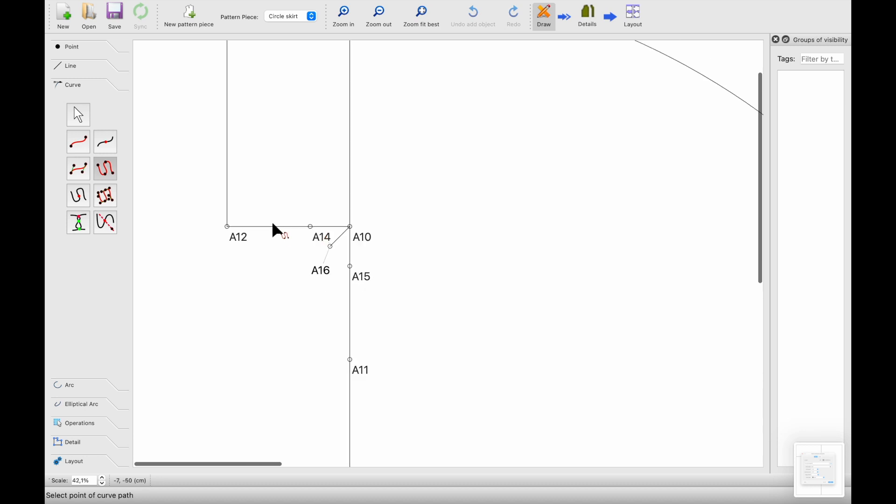
pyautogui.scroll(3, 272, 225)
pyautogui.click(192, 231)
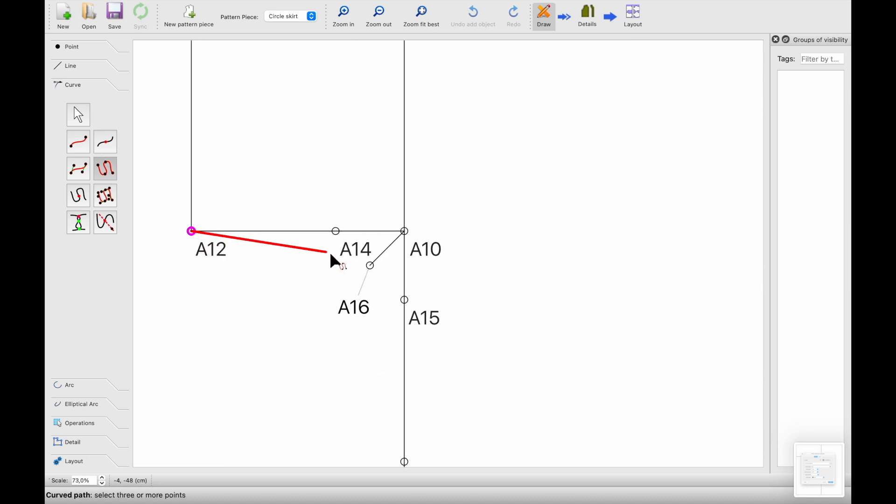
pyautogui.click(370, 266)
pyautogui.scroll(-3, 382, 350)
pyautogui.click(401, 362)
pyautogui.press('Return')
# - Shape the new curve's control handles so it follows the guide lines at A12 and A11 and rounds smoothly through A16
pyautogui.scroll(3, 359, 256)
pyautogui.moveTo(412, 324); pyautogui.dragTo(416, 291)
pyautogui.moveTo(444, 384); pyautogui.dragTo(432, 294)
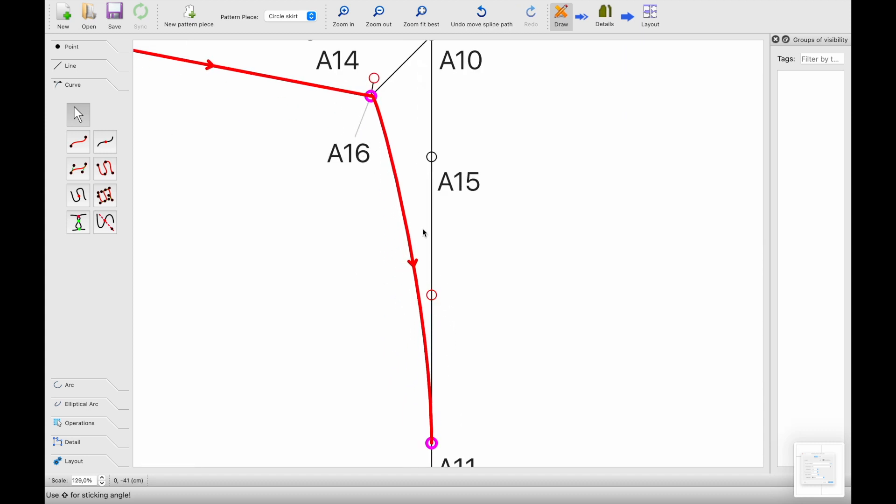
pyautogui.scroll(3, 405, 148)
pyautogui.moveTo(436, 181); pyautogui.dragTo(469, 192)
pyautogui.moveTo(428, 160); pyautogui.dragTo(230, 105)
pyautogui.keyDown('ctrl'); pyautogui.scroll(-5, 231, 105); pyautogui.keyUp('ctrl')
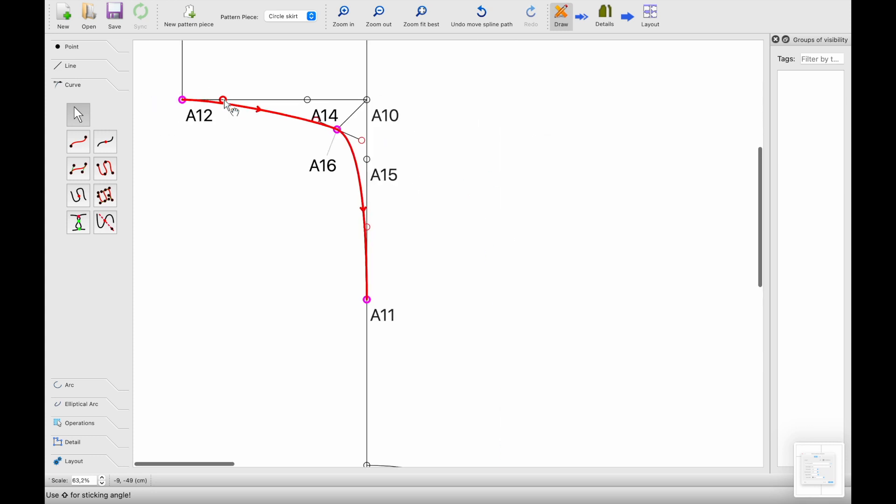
pyautogui.keyDown('ctrl'); pyautogui.scroll(1, 262, 135); pyautogui.keyUp('ctrl')
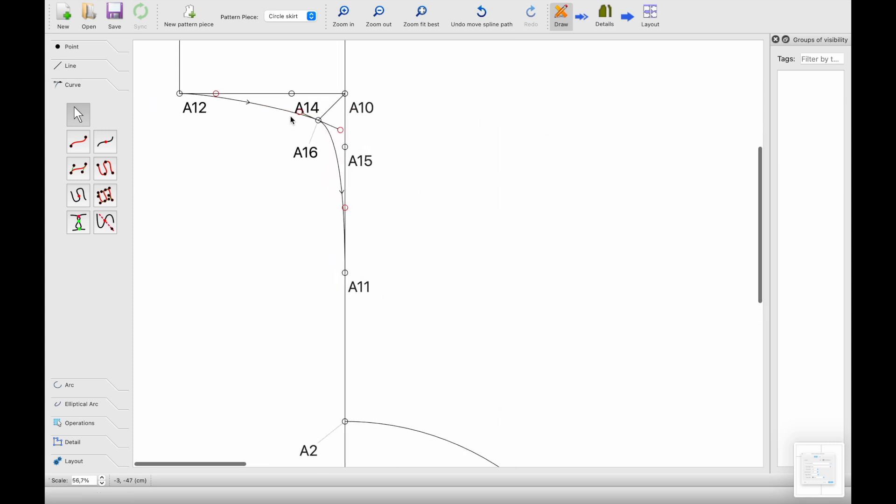
pyautogui.moveTo(290, 107); pyautogui.dragTo(290, 100)
# - Set the colour of the curve through A12, A16 and A11 to lime
pyautogui.rightClick(283, 107)
pyautogui.click(299, 112)
pyautogui.click(481, 380)
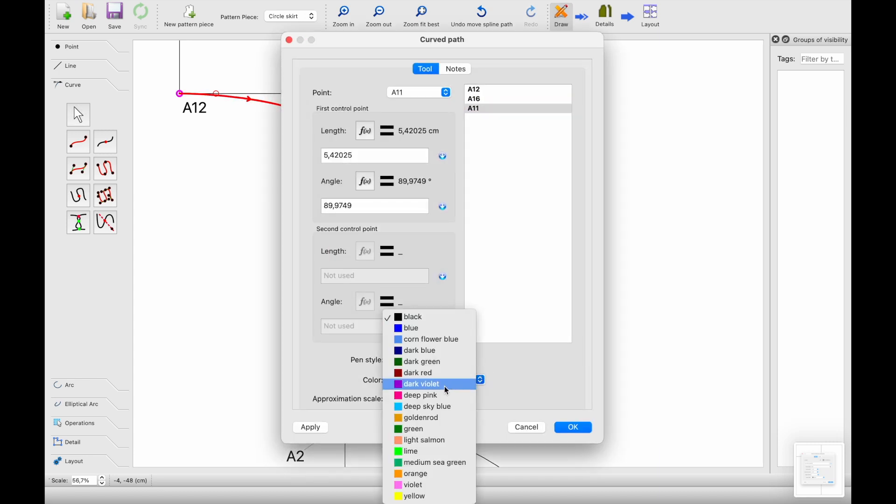
pyautogui.click(420, 451)
pyautogui.click(568, 425)
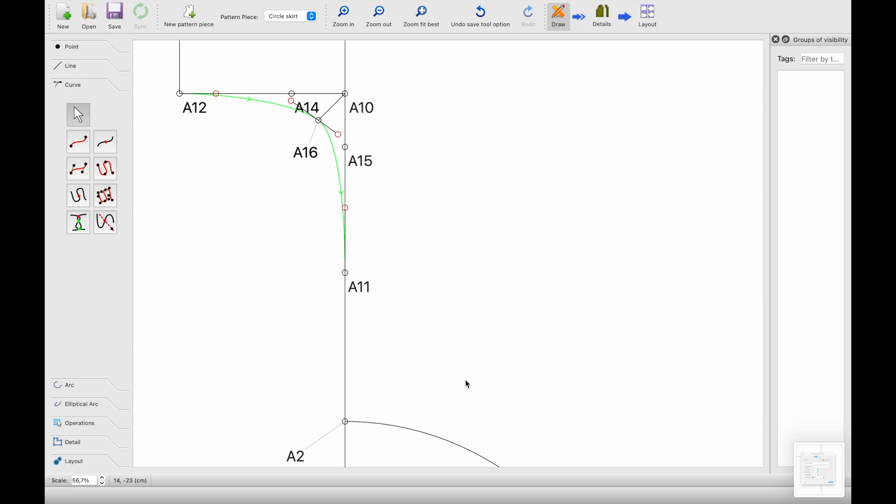
# - Set the #Skirt_angle increment to 45 in the variables table and return to the drawing
pyautogui.scroll(-3, 321, 249)
pyautogui.scroll(-2, 323, 253)
pyautogui.scroll(6, 322, 274)
pyautogui.scroll(-10, 315, 290)
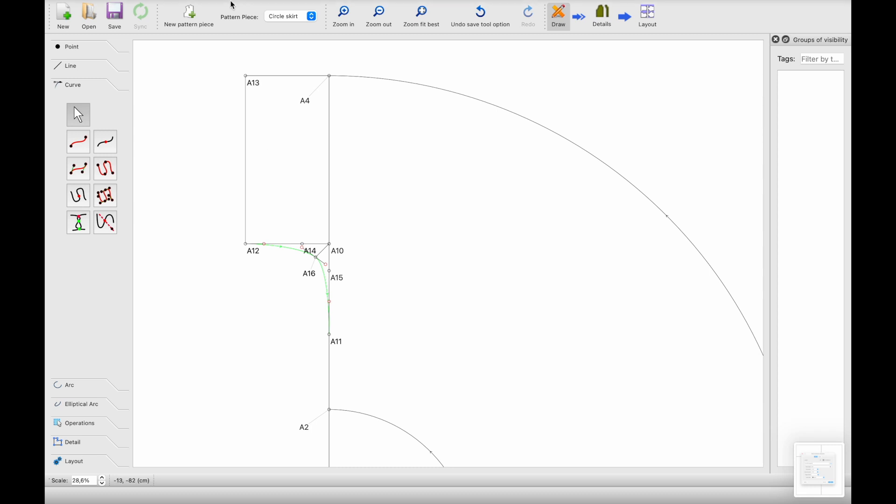
pyautogui.click(256, 7)
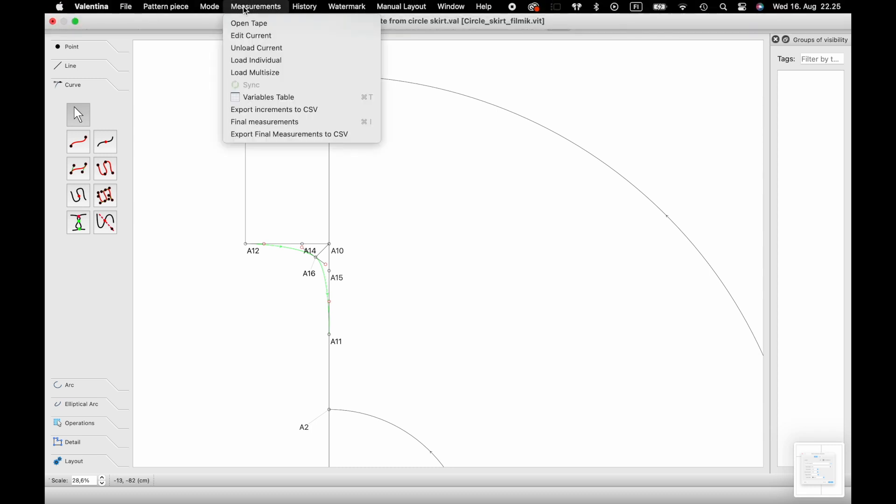
pyautogui.click(274, 97)
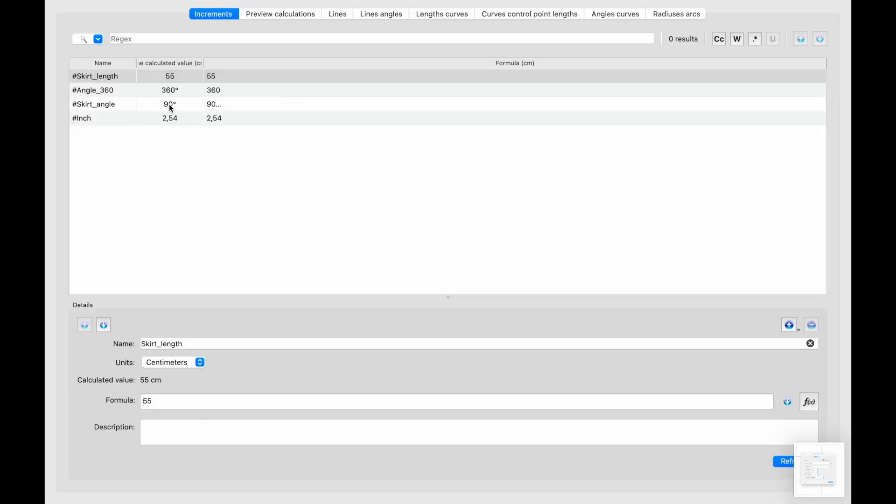
pyautogui.click(169, 105)
pyautogui.moveTo(180, 402); pyautogui.dragTo(130, 406)
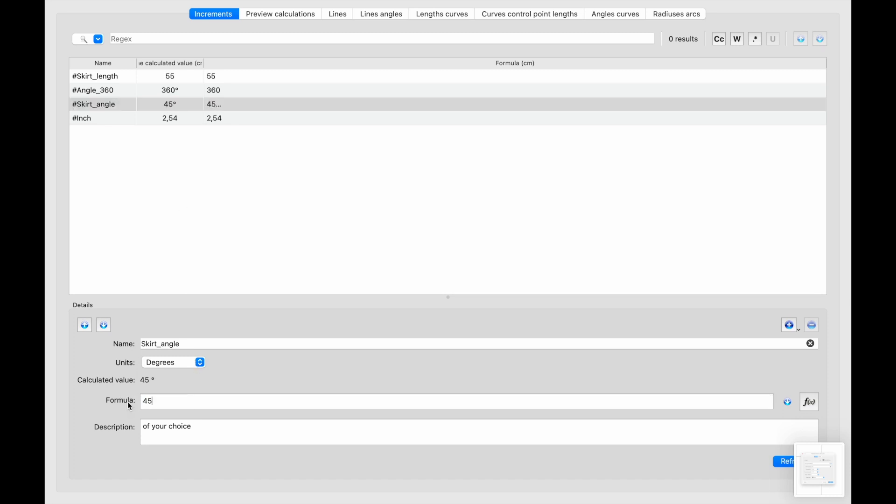
pyautogui.moveTo(52, 0)
pyautogui.click(53, 23)
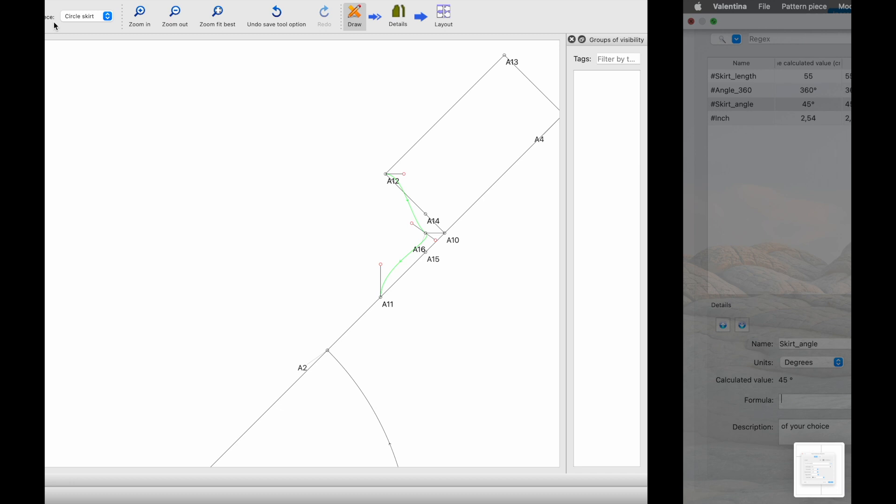
# - Reshape the lime crotch curve at the 45° skirt angle, aligning its end handles with lines A12–A10 and A11–A10 and smoothing it at A16
pyautogui.scroll(5, 526, 226)
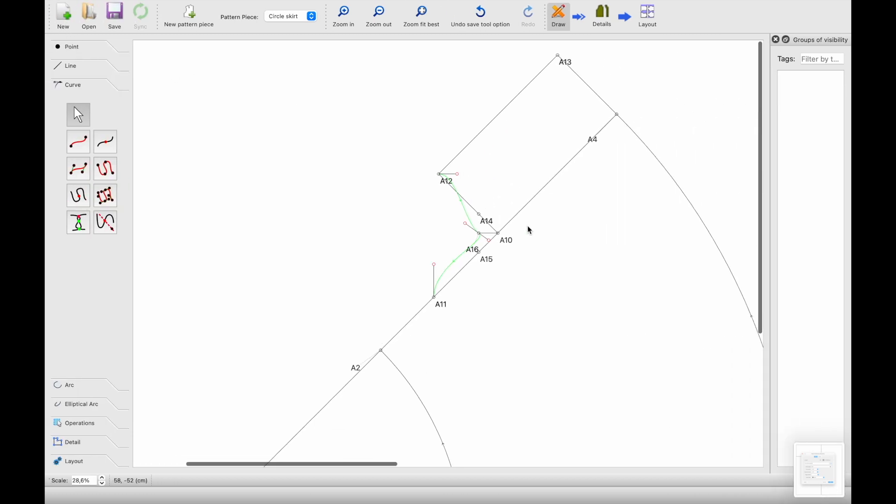
pyautogui.moveTo(405, 138); pyautogui.dragTo(440, 200)
pyautogui.scroll(5, 441, 239)
pyautogui.scroll(2, 443, 240)
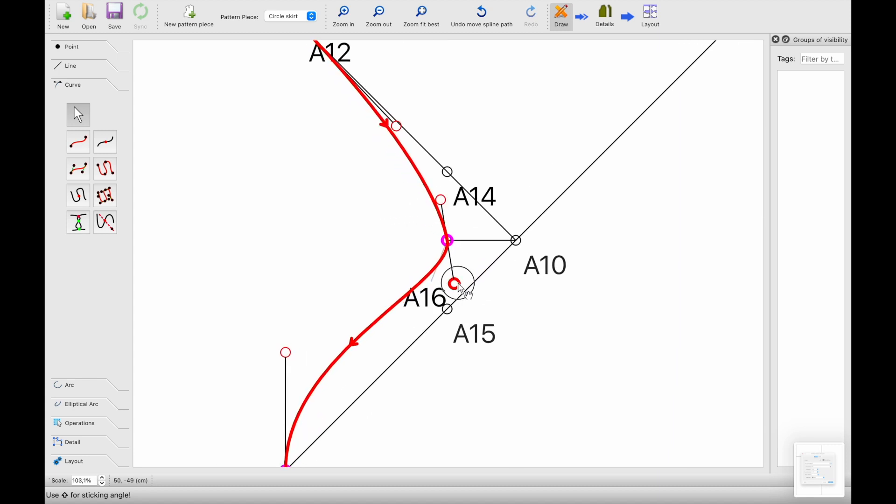
pyautogui.moveTo(460, 287); pyautogui.dragTo(457, 292)
pyautogui.moveTo(286, 353); pyautogui.dragTo(372, 390)
pyautogui.scroll(-5, 398, 300)
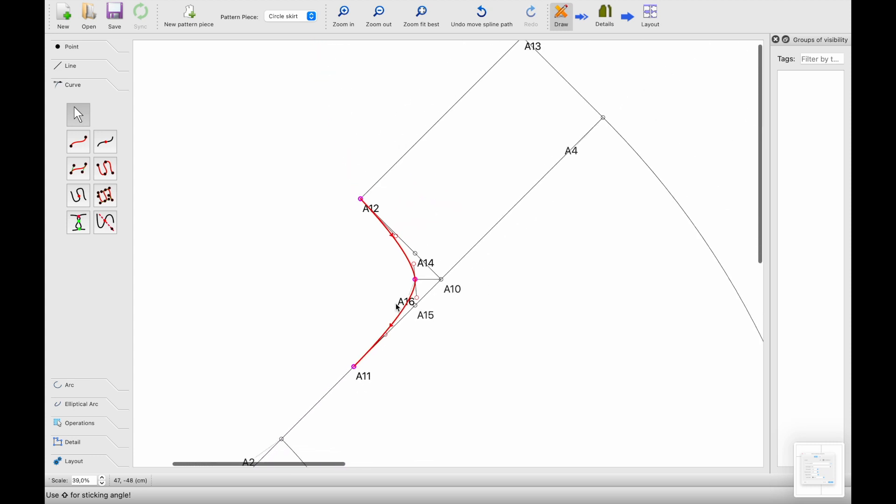
pyautogui.scroll(-5, 406, 297)
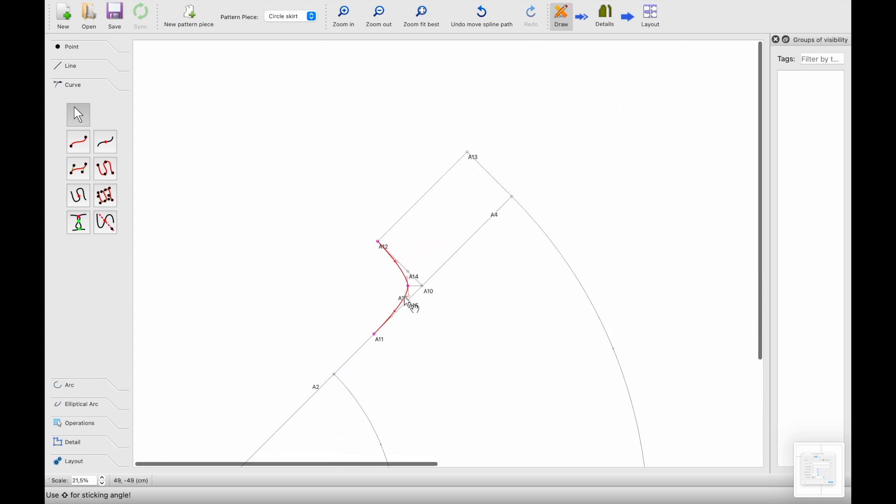
pyautogui.scroll(6, 405, 247)
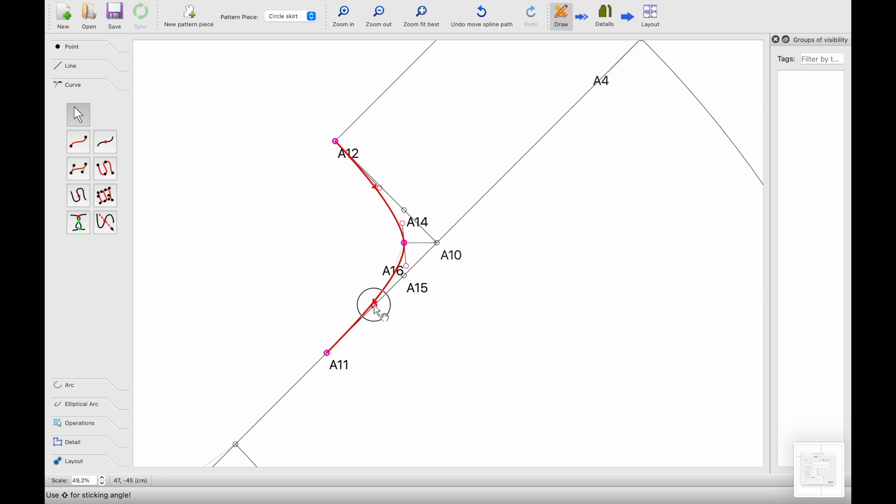
pyautogui.scroll(4, 407, 273)
pyautogui.moveTo(406, 261); pyautogui.dragTo(405, 272)
pyautogui.scroll(3, 405, 273)
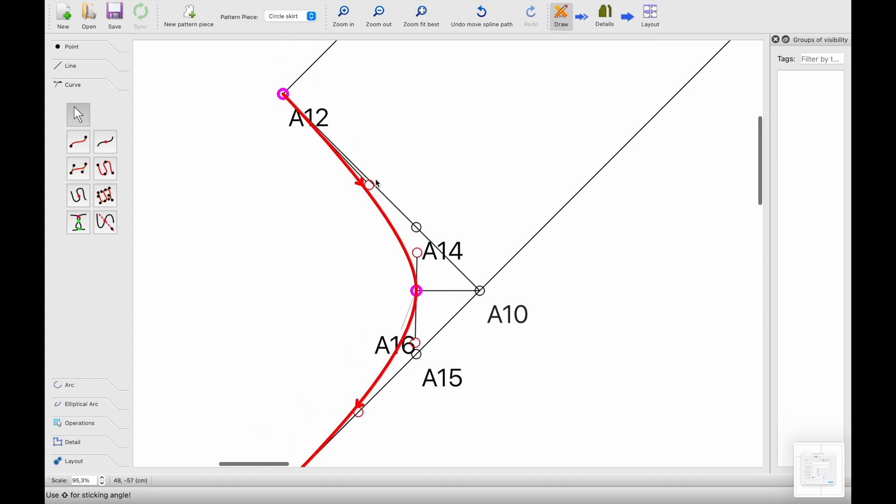
pyautogui.moveTo(373, 187); pyautogui.dragTo(338, 150)
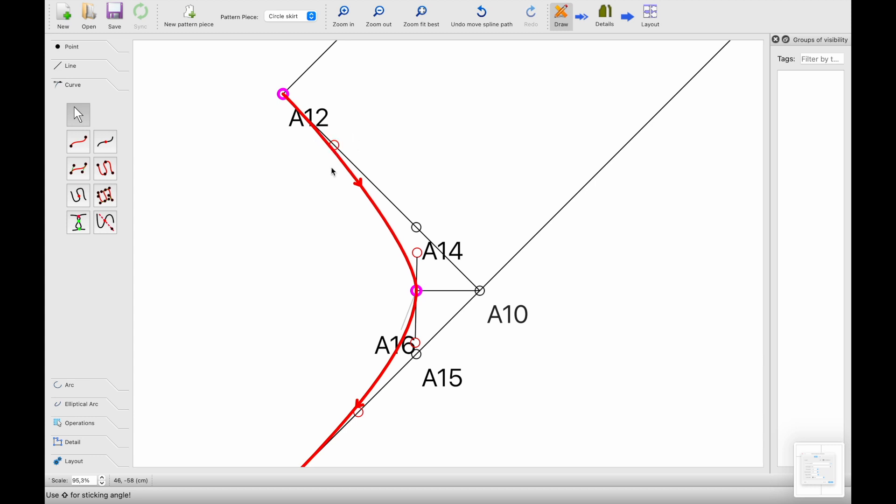
pyautogui.scroll(-4, 372, 249)
pyautogui.click(345, 258)
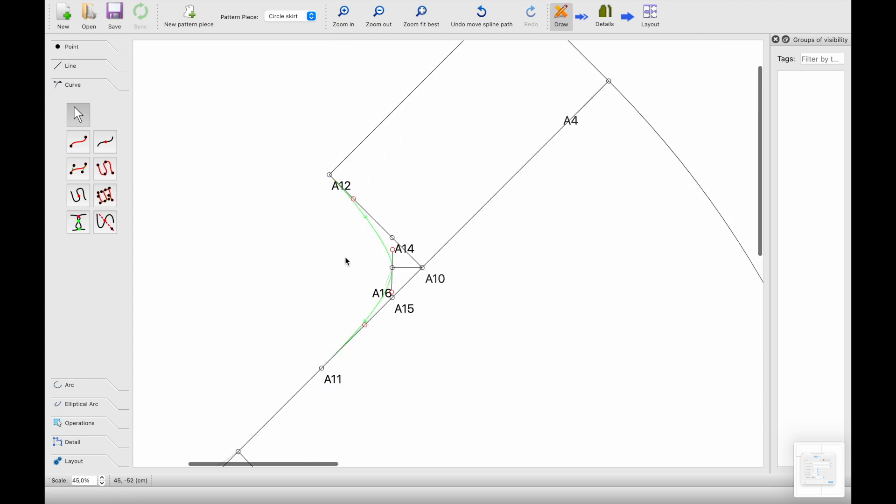
# - Set the #Skirt_angle increment to 270 in the variables table and return to the drawing
pyautogui.scroll(-5, 346, 257)
pyautogui.scroll(-2, 348, 261)
pyautogui.scroll(3, 352, 312)
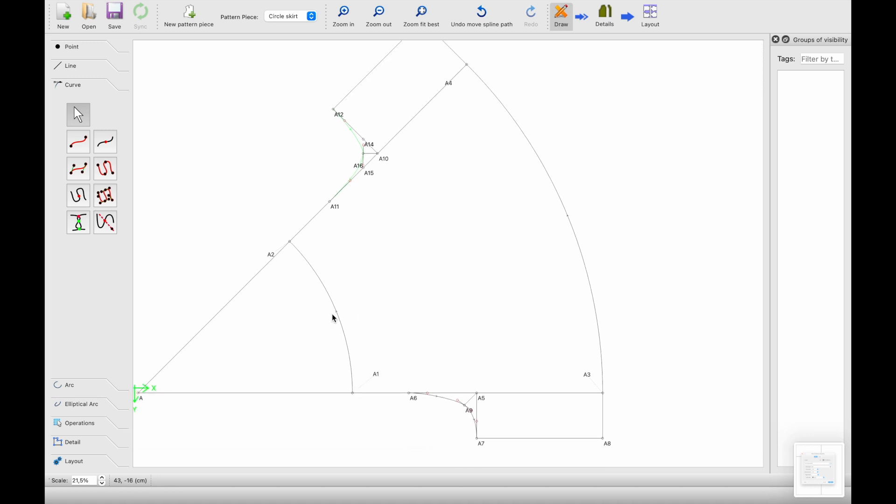
pyautogui.scroll(3, 334, 319)
pyautogui.scroll(-4, 334, 318)
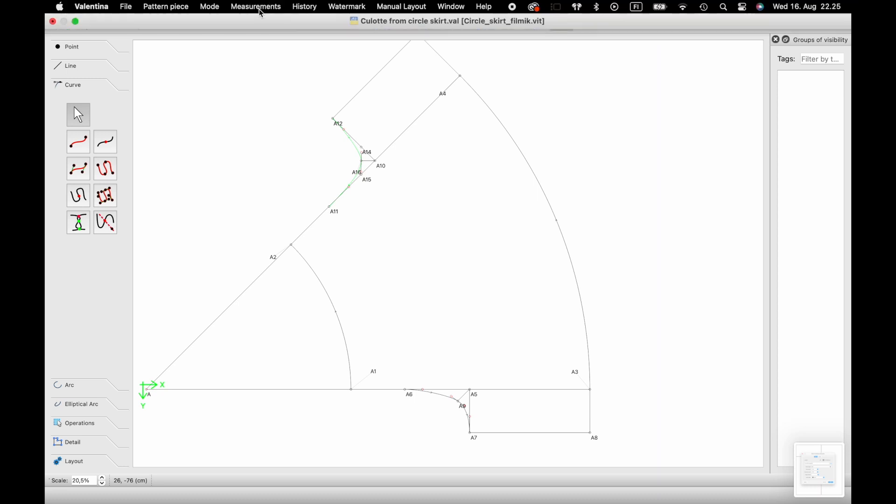
pyautogui.click(256, 7)
pyautogui.click(281, 97)
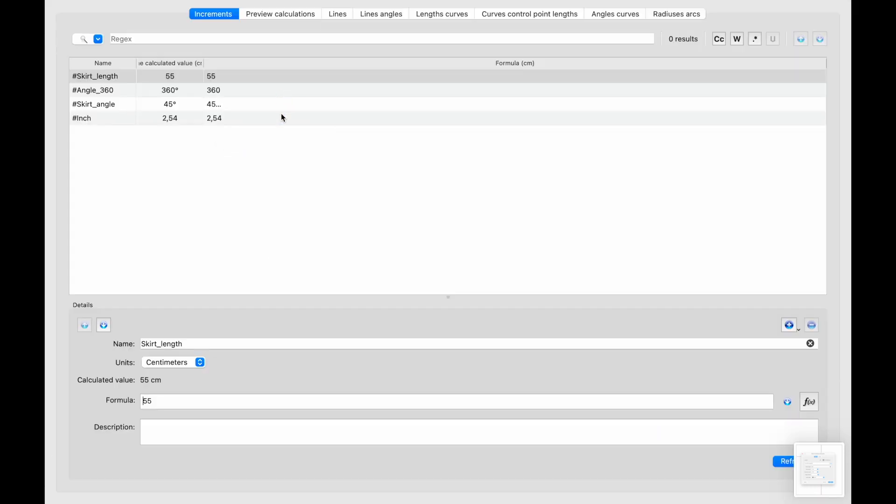
pyautogui.click(143, 106)
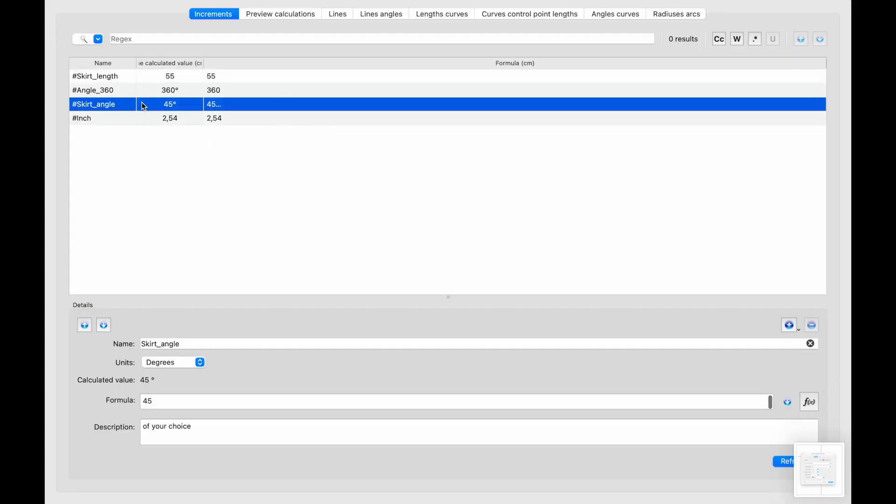
pyautogui.doubleClick(187, 397)
pyautogui.write('270')
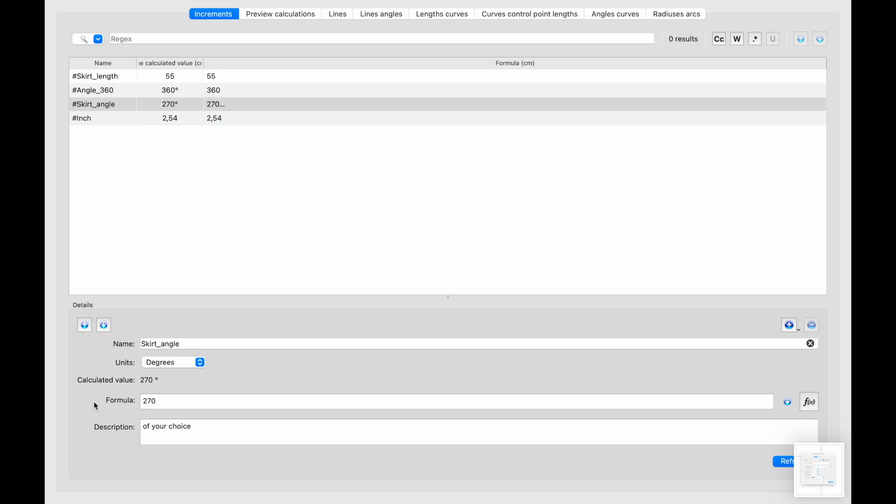
pyautogui.click(55, 24)
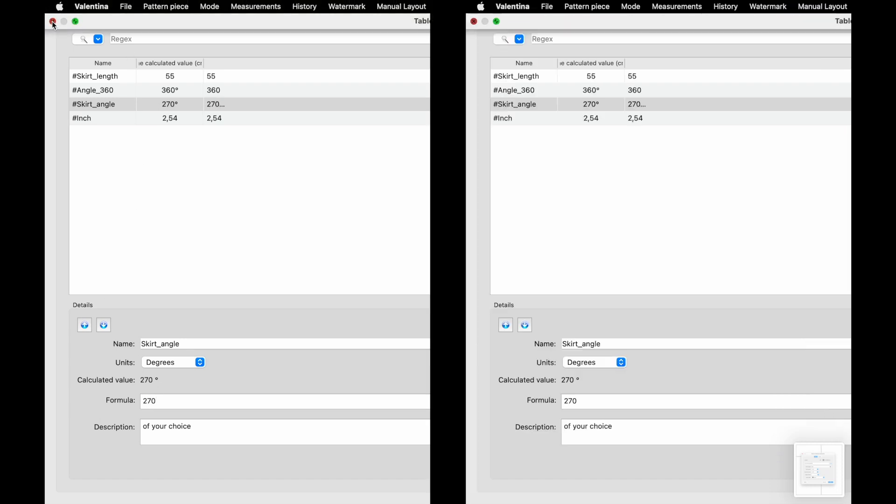
# - Reshape the crotch curve at the 270° skirt angle, aligning its handles at A11 and A12 with the guide lines and smoothing it at A16
pyautogui.keyDown('ctrl'); pyautogui.scroll(-4, 272, 239); pyautogui.keyUp('ctrl')
pyautogui.hscroll(-2, 272, 240)
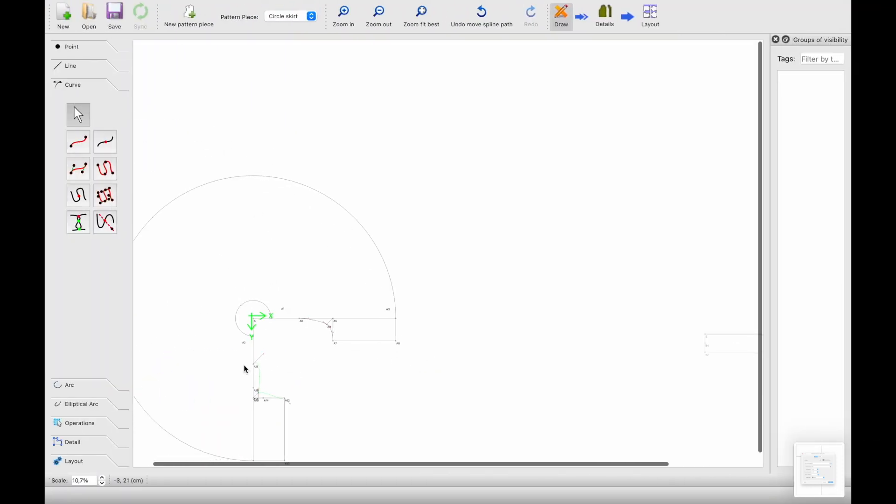
pyautogui.keyDown('ctrl'); pyautogui.scroll(6, 244, 365); pyautogui.keyUp('ctrl')
pyautogui.scroll(-2, 243, 364)
pyautogui.scroll(-2, 243, 365)
pyautogui.keyDown('ctrl'); pyautogui.scroll(3, 302, 221); pyautogui.keyUp('ctrl')
pyautogui.scroll(1, 310, 221)
pyautogui.keyDown('ctrl'); pyautogui.scroll(3, 328, 217); pyautogui.keyUp('ctrl')
pyautogui.moveTo(327, 214); pyautogui.dragTo(322, 402)
pyautogui.keyDown('ctrl'); pyautogui.scroll(5, 296, 388); pyautogui.keyUp('ctrl')
pyautogui.scroll(-3, 393, 407)
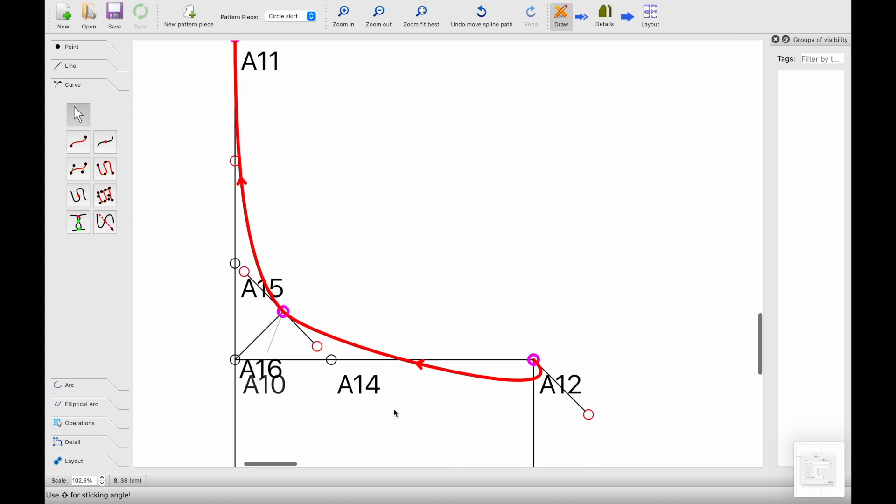
pyautogui.moveTo(589, 407); pyautogui.dragTo(433, 361)
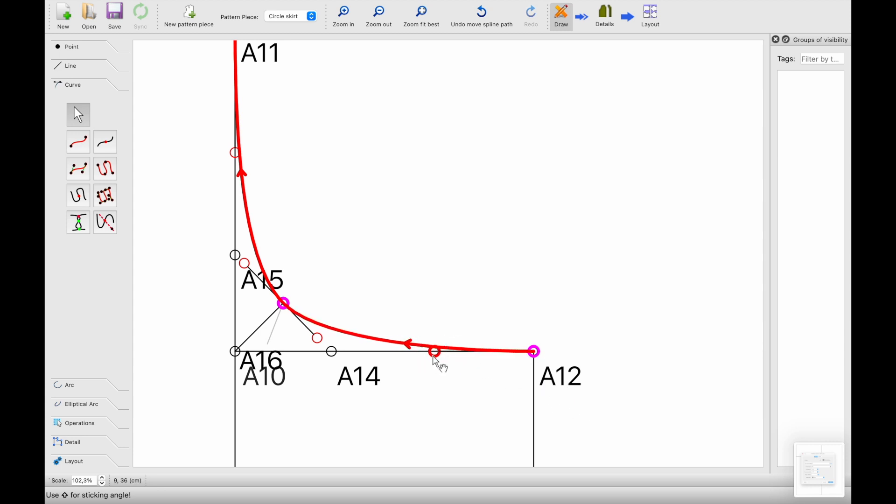
pyautogui.keyDown('ctrl'); pyautogui.scroll(-10, 438, 370); pyautogui.keyUp('ctrl')
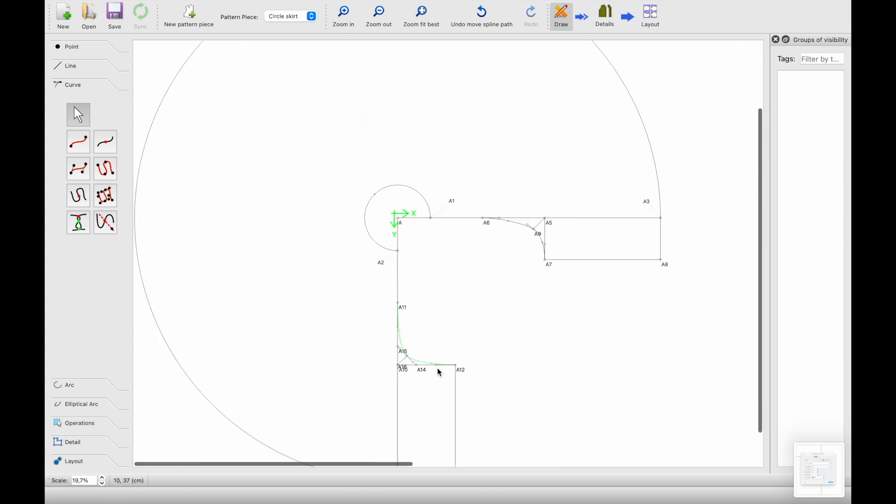
pyautogui.keyDown('ctrl'); pyautogui.scroll(5, 364, 296); pyautogui.keyUp('ctrl')
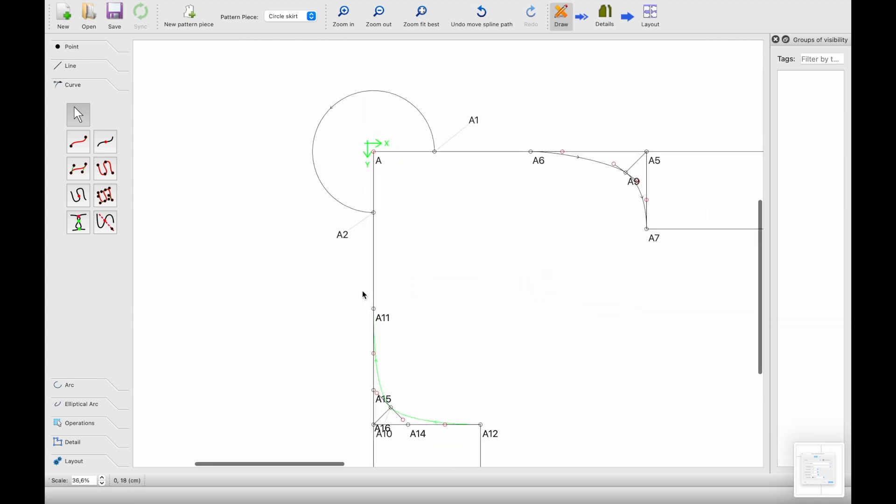
# - Segment the waist arc between A2 and A1, placing the new point about 18 cm along it
pyautogui.scroll(-2, 364, 295)
pyautogui.keyDown('ctrl'); pyautogui.scroll(2, 346, 265); pyautogui.keyUp('ctrl')
pyautogui.scroll(-1, 345, 261)
pyautogui.scroll(-1, 345, 262)
pyautogui.keyDown('ctrl'); pyautogui.scroll(-6, 393, 192); pyautogui.keyUp('ctrl')
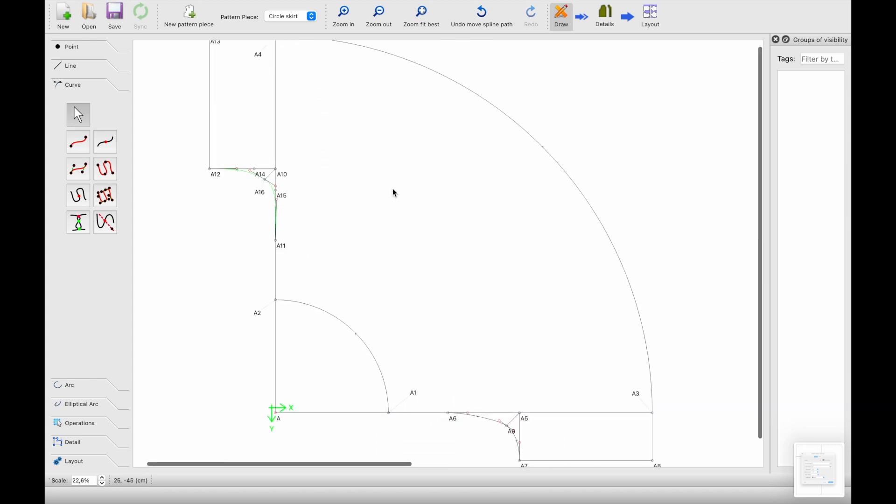
pyautogui.click(85, 386)
pyautogui.click(105, 163)
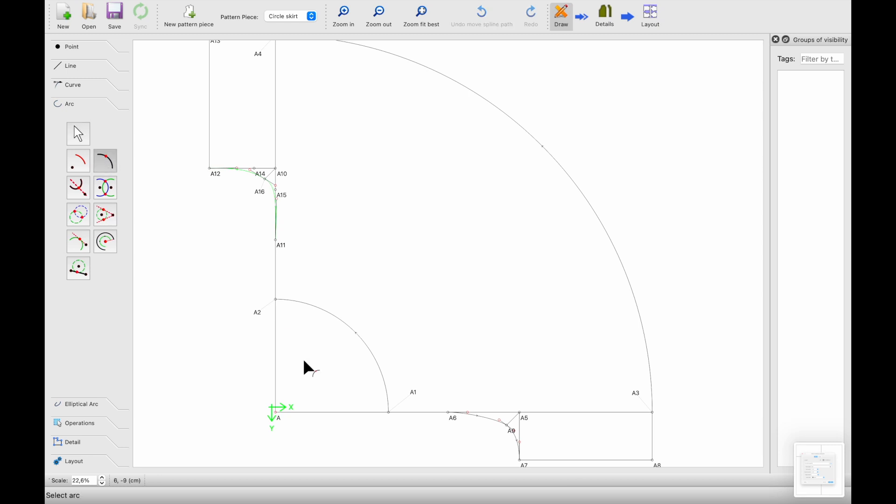
pyautogui.keyDown('ctrl'); pyautogui.scroll(4, 312, 370); pyautogui.keyUp('ctrl')
pyautogui.scroll(-2, 304, 366)
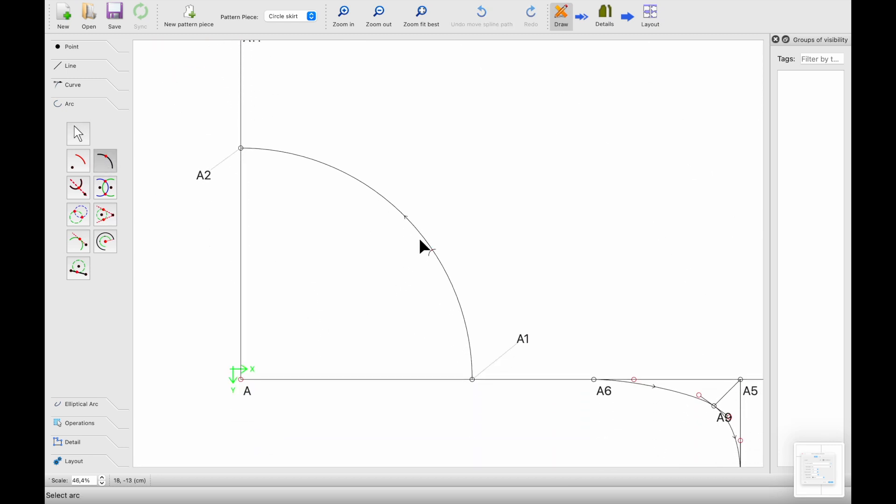
pyautogui.click(423, 238)
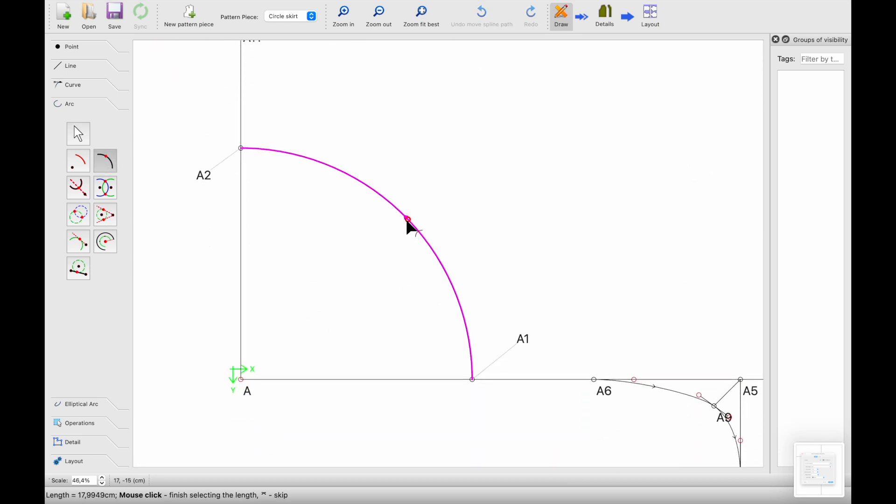
pyautogui.click(409, 224)
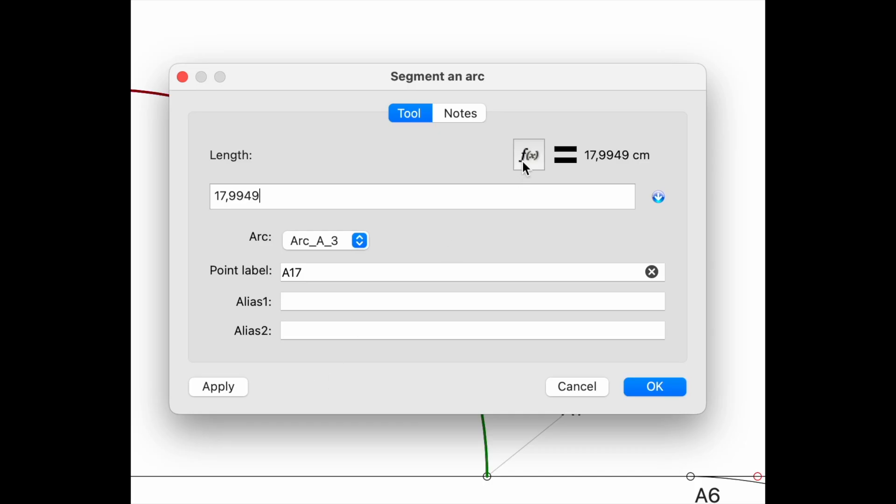
# - Set the waist arc segment length to the formula CurrentLength/2 and create point A17
pyautogui.click(522, 162)
pyautogui.moveTo(387, 62); pyautogui.dragTo(389, 9)
pyautogui.click(228, 295)
pyautogui.click(446, 313)
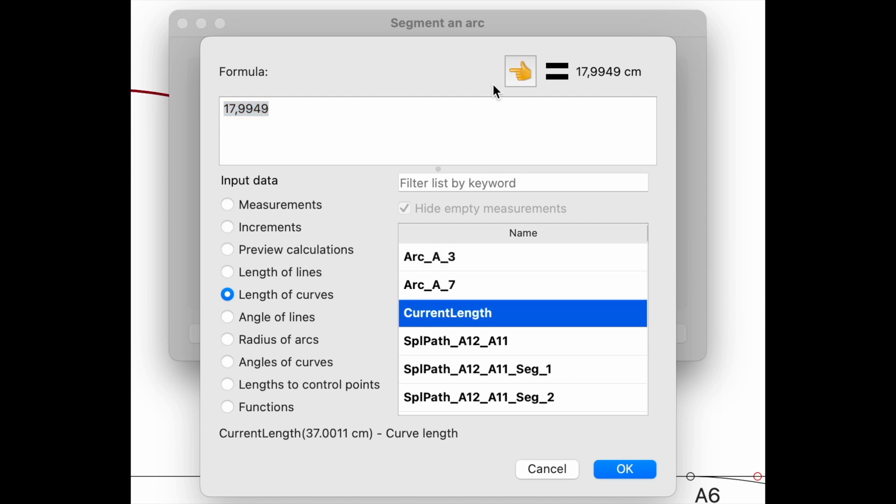
pyautogui.click(521, 75)
pyautogui.write('/2')
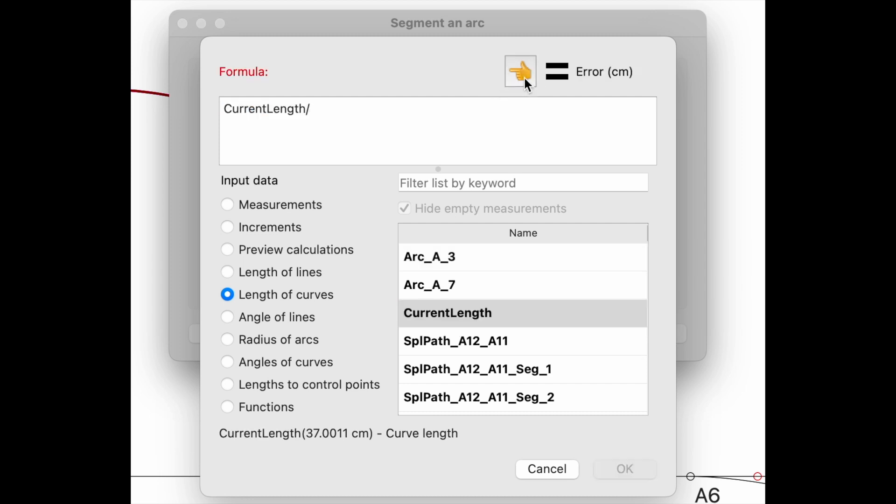
pyautogui.click(628, 469)
pyautogui.click(653, 333)
# - Segment the outer hem arc between A4 and A3 with the length formula CurrentLength/2, creating point A18
pyautogui.scroll(-7, 406, 302)
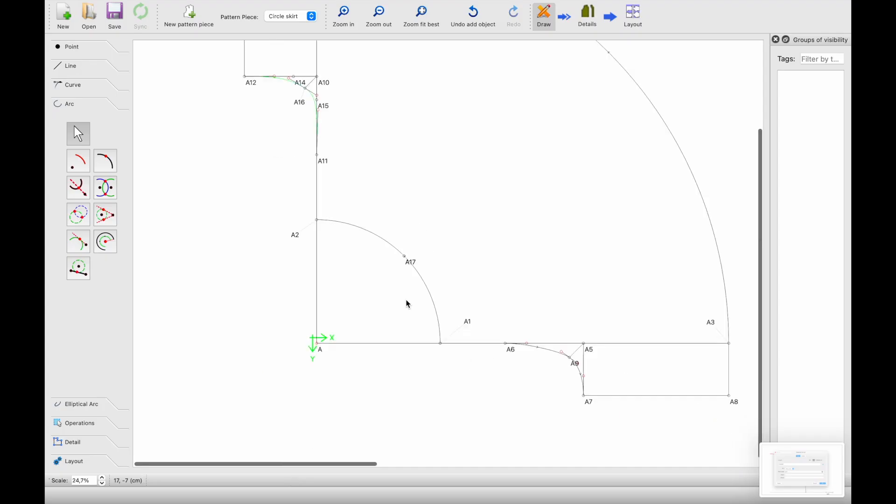
pyautogui.scroll(4, 465, 219)
pyautogui.scroll(2, 468, 223)
pyautogui.scroll(-3, 466, 219)
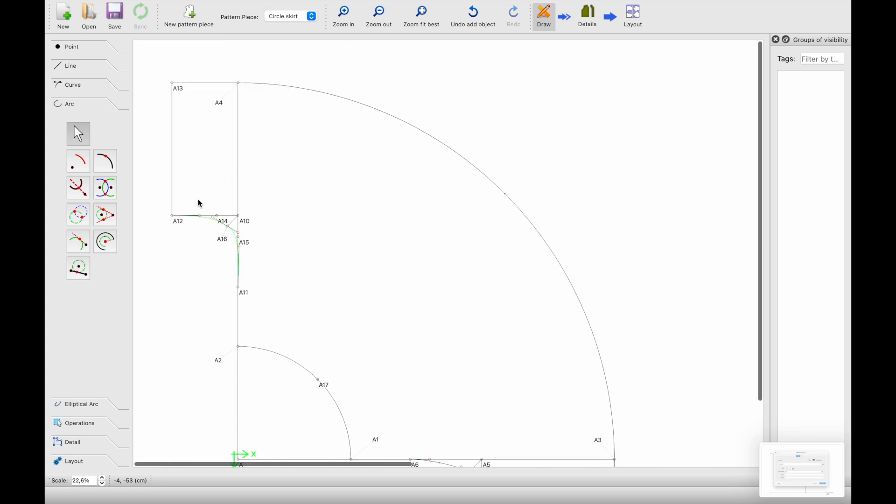
pyautogui.click(106, 161)
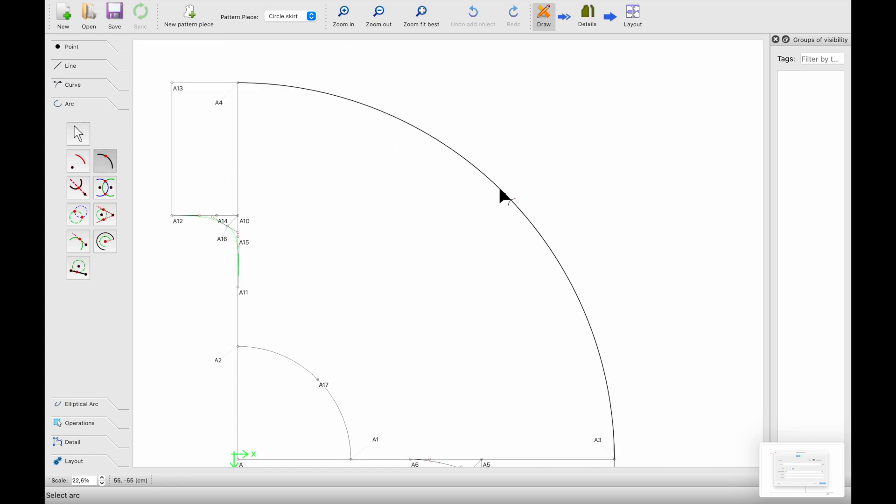
pyautogui.click(503, 199)
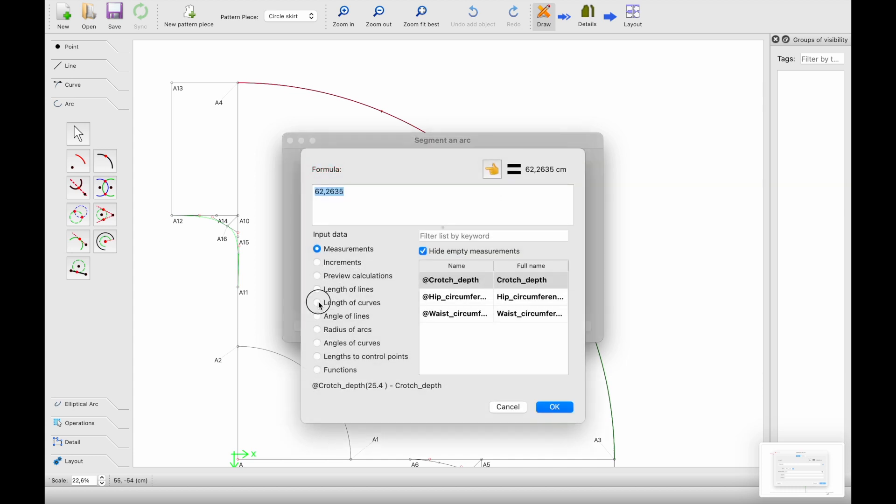
pyautogui.click(319, 304)
pyautogui.click(449, 346)
pyautogui.click(492, 169)
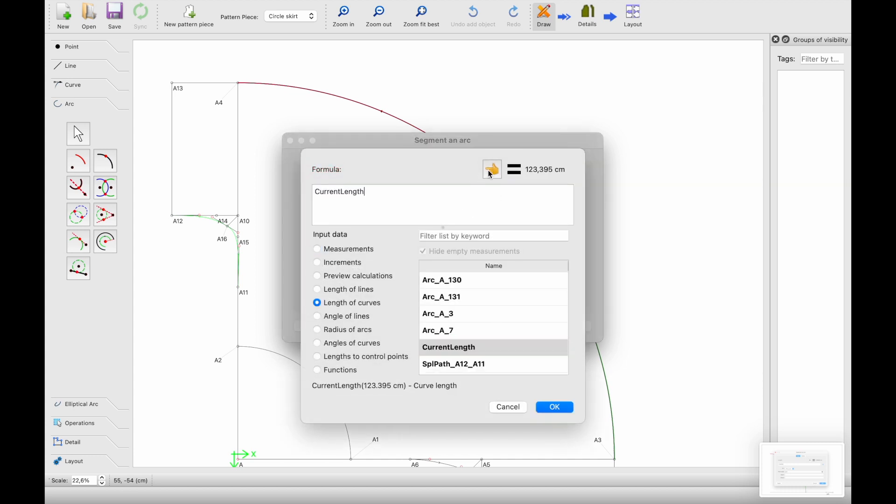
pyautogui.write('/2')
pyautogui.click(552, 408)
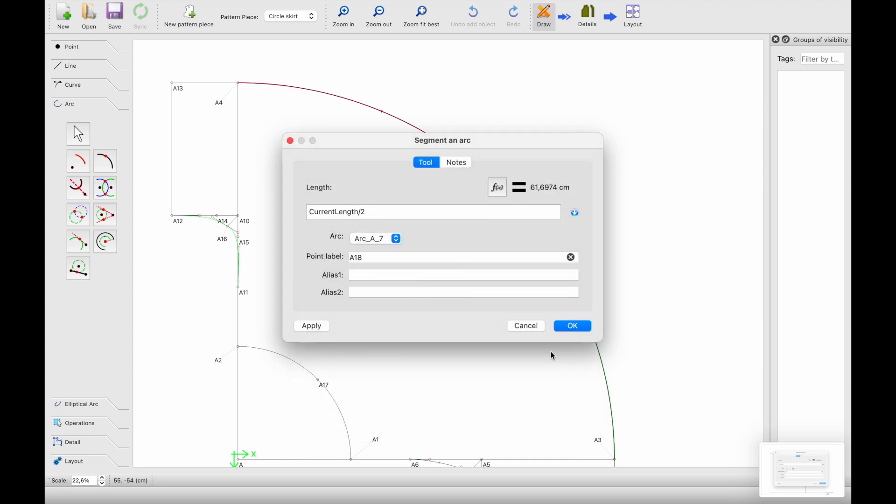
pyautogui.click(569, 325)
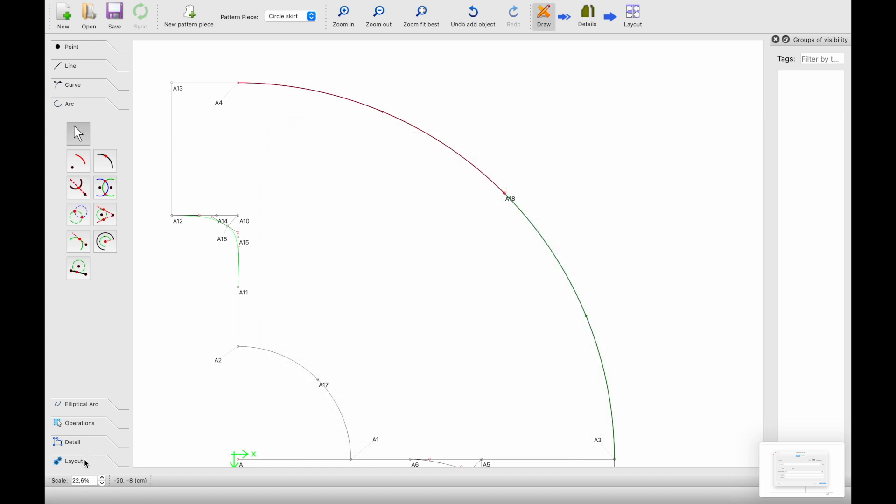
# - Start a line between two points of the pattern
pyautogui.click(70, 66)
pyautogui.click(78, 123)
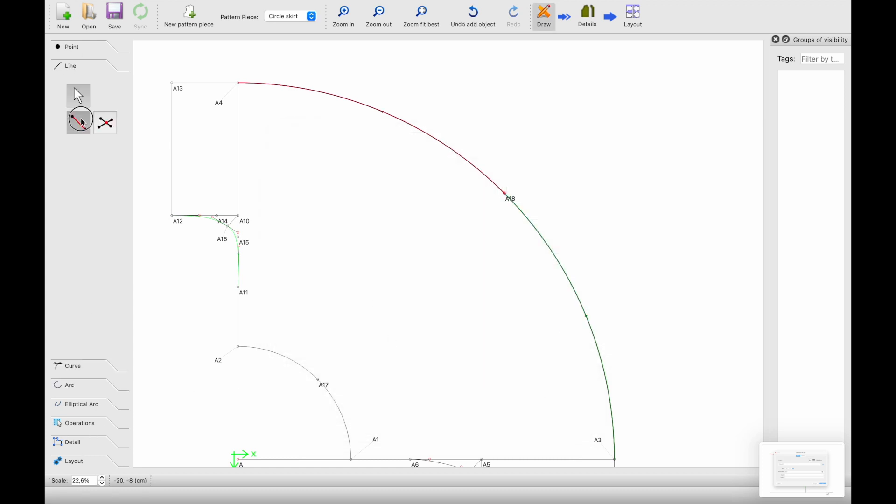
# - Draw a line from A17 on the waist arc to A18 on the hem arc
pyautogui.keyDown('ctrl'); pyautogui.scroll(5, 322, 303); pyautogui.keyUp('ctrl')
pyautogui.click(317, 308)
pyautogui.scroll(5, 425, 204)
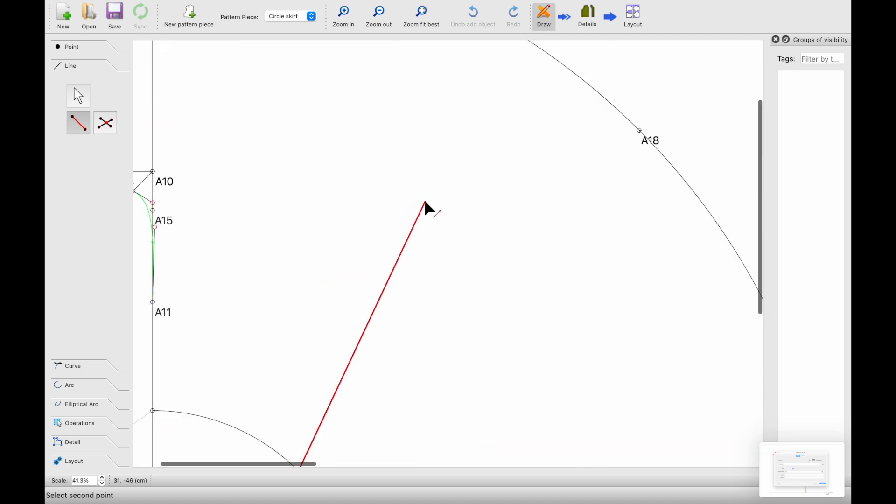
pyautogui.click(638, 246)
pyautogui.keyDown('ctrl'); pyautogui.scroll(-5, 552, 292); pyautogui.keyUp('ctrl')
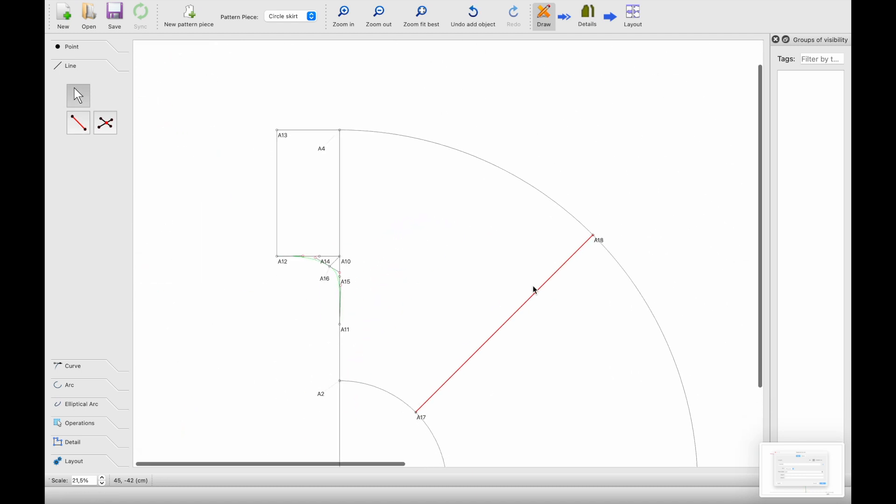
pyautogui.scroll(-1, 527, 287)
pyautogui.scroll(-2, 518, 283)
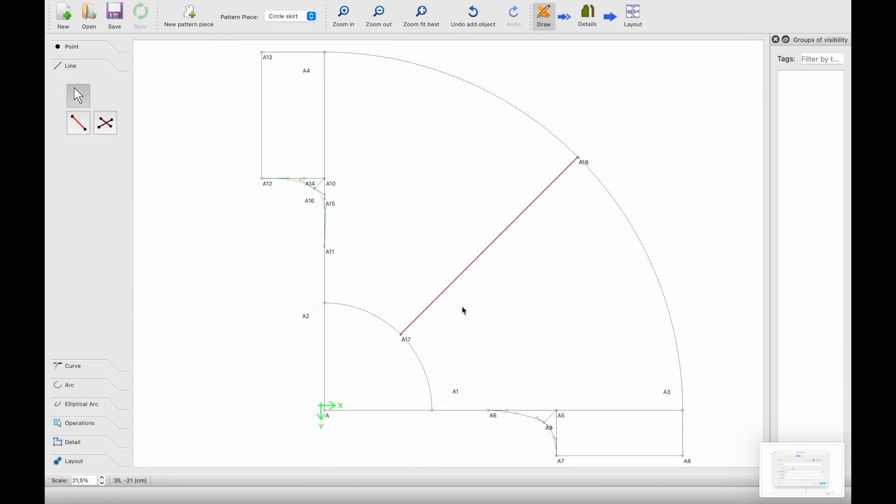
pyautogui.keyDown('ctrl'); pyautogui.scroll(3, 447, 313); pyautogui.keyUp('ctrl')
pyautogui.scroll(-1, 447, 313)
pyautogui.click(70, 365)
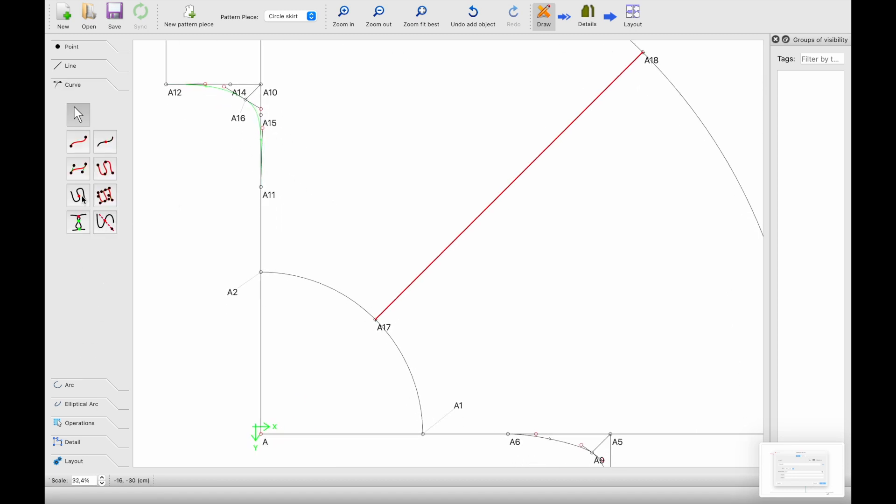
pyautogui.click(80, 149)
pyautogui.scroll(-4, 474, 386)
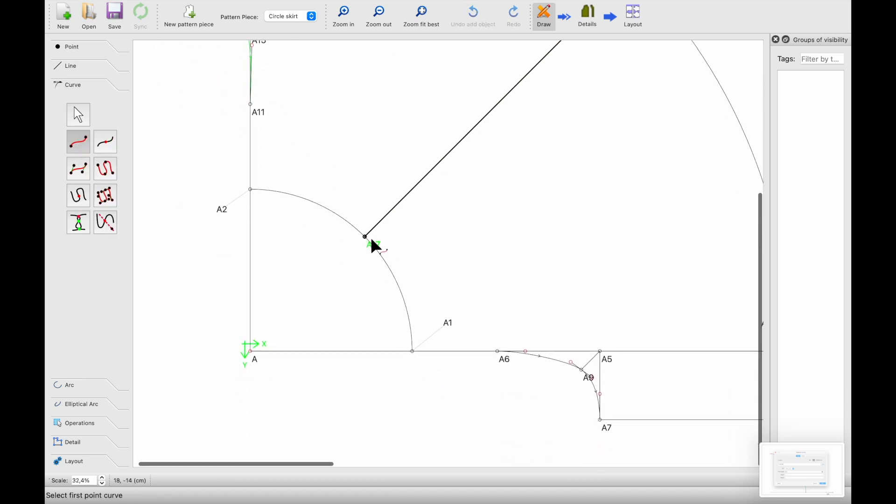
# - Place a point on the line from A1 to A6 at a distance of 1,5 cm from A1
pyautogui.click(70, 45)
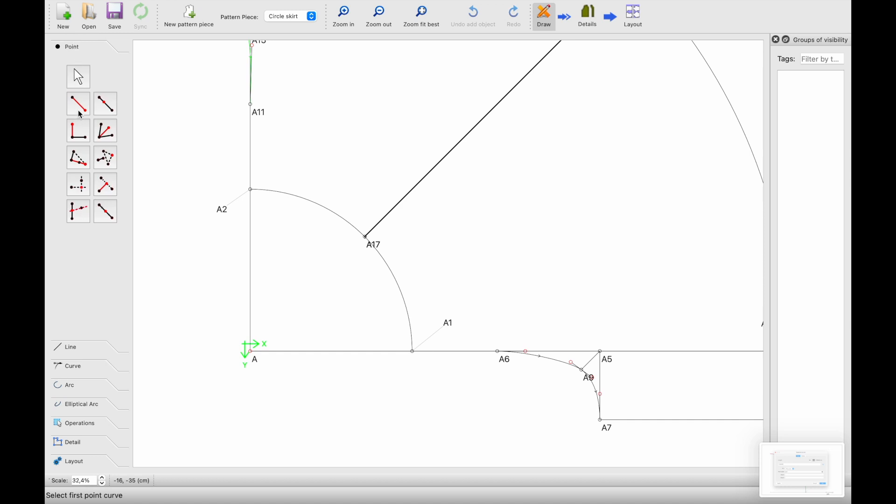
pyautogui.click(105, 104)
pyautogui.keyDown('ctrl'); pyautogui.scroll(5, 486, 416); pyautogui.keyUp('ctrl')
pyautogui.click(412, 350)
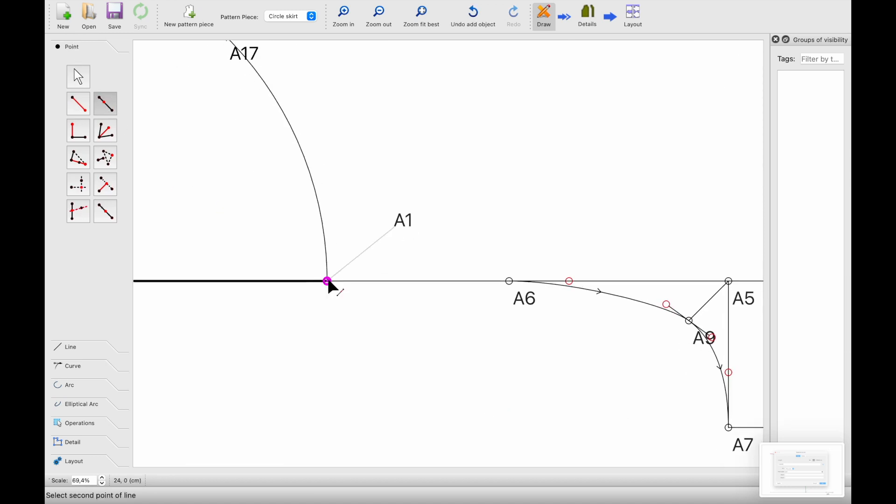
pyautogui.click(508, 282)
pyautogui.click(354, 281)
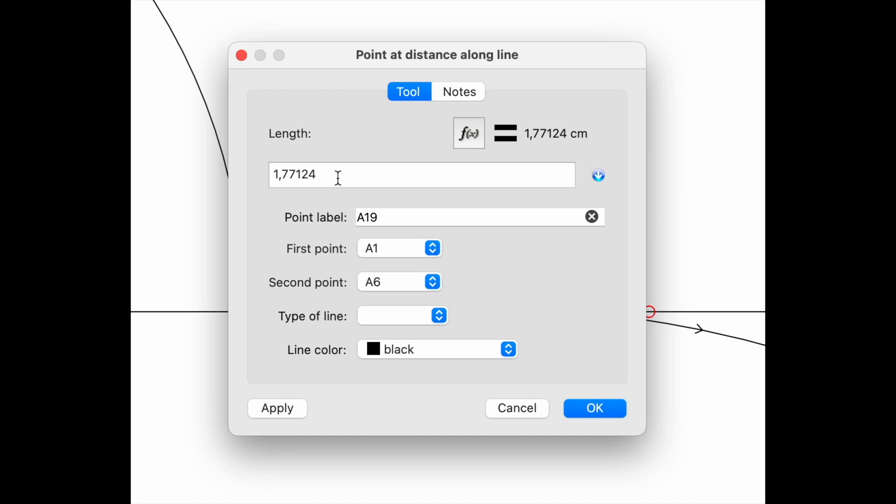
pyautogui.moveTo(381, 201); pyautogui.dragTo(307, 203)
pyautogui.write('1')
pyautogui.write(',5')
pyautogui.click(616, 410)
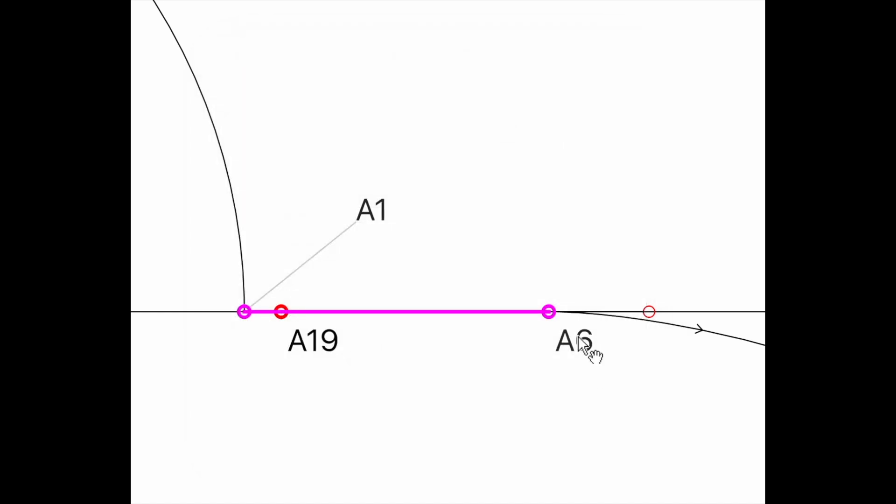
# - Draw a simple curve from A17 to A19 and bend it with handles about 3,2 cm at 315° and 6,5 cm at 90°
pyautogui.click(88, 365)
pyautogui.click(78, 141)
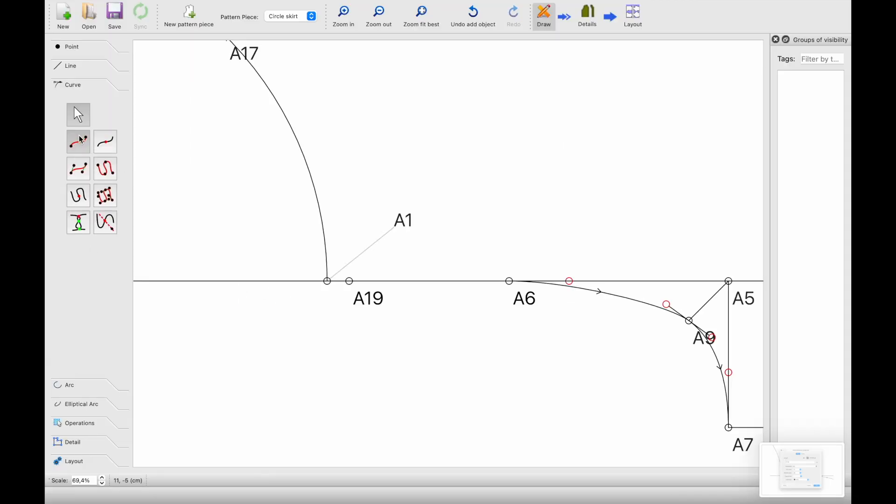
pyautogui.scroll(5, 192, 156)
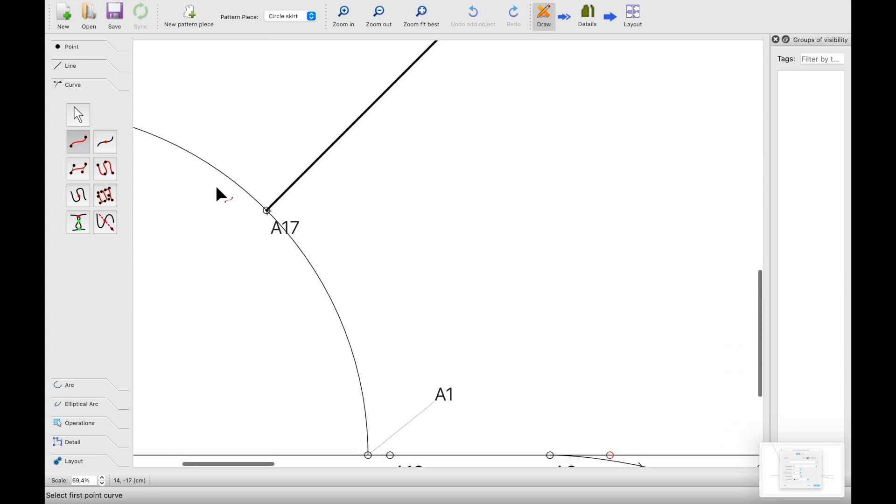
pyautogui.click(268, 210)
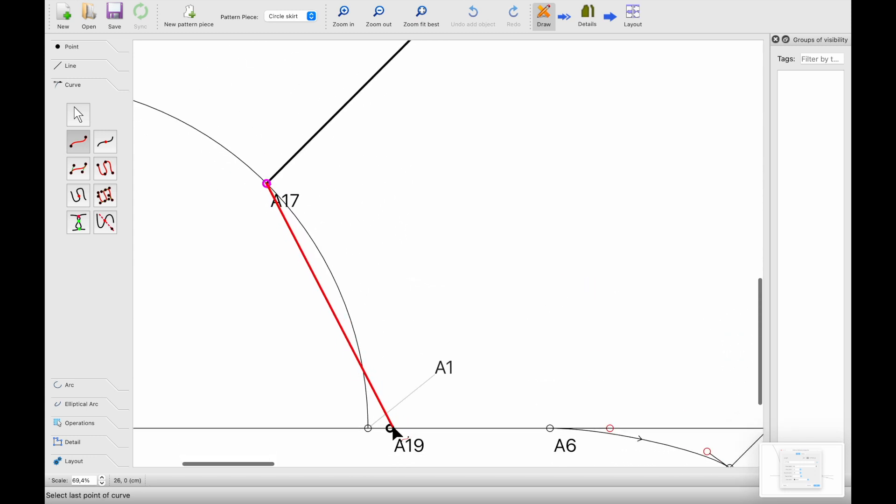
pyautogui.click(392, 429)
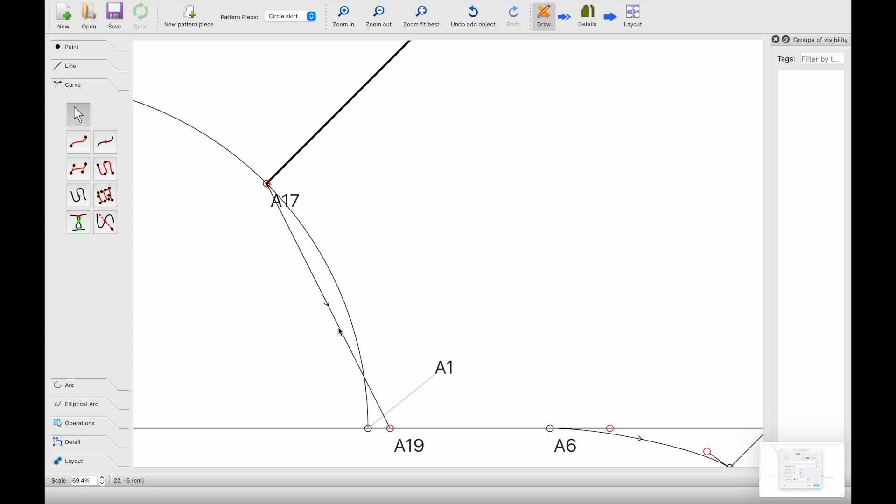
pyautogui.moveTo(340, 332); pyautogui.dragTo(385, 332)
pyautogui.moveTo(281, 168); pyautogui.dragTo(305, 226)
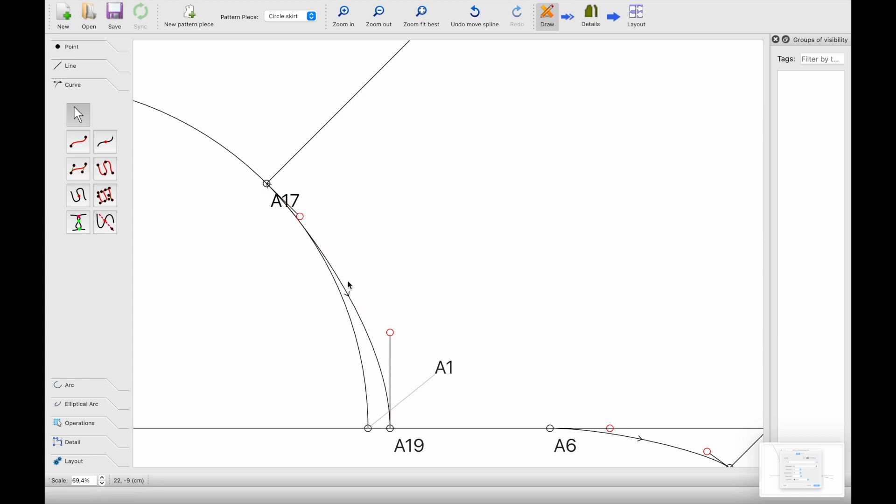
# - Set the colour of the A17–A19 curve to deep sky blue and save the pattern
pyautogui.rightClick(361, 319)
pyautogui.click(376, 323)
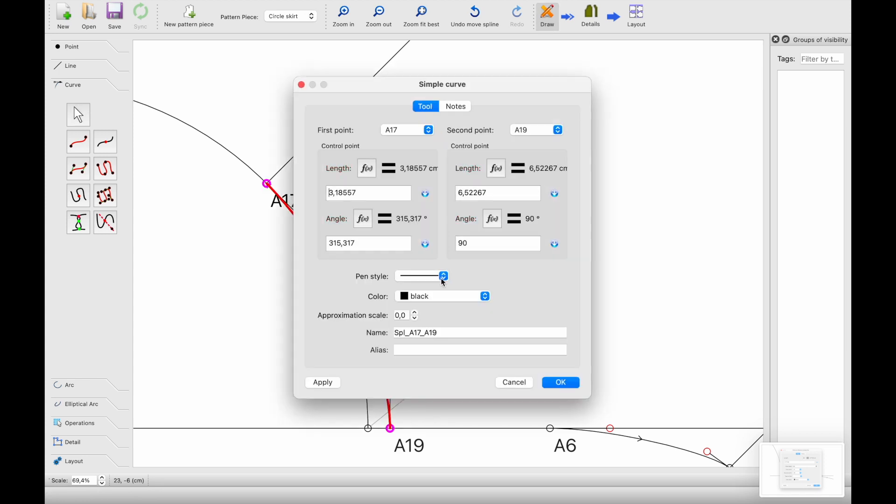
pyautogui.click(479, 303)
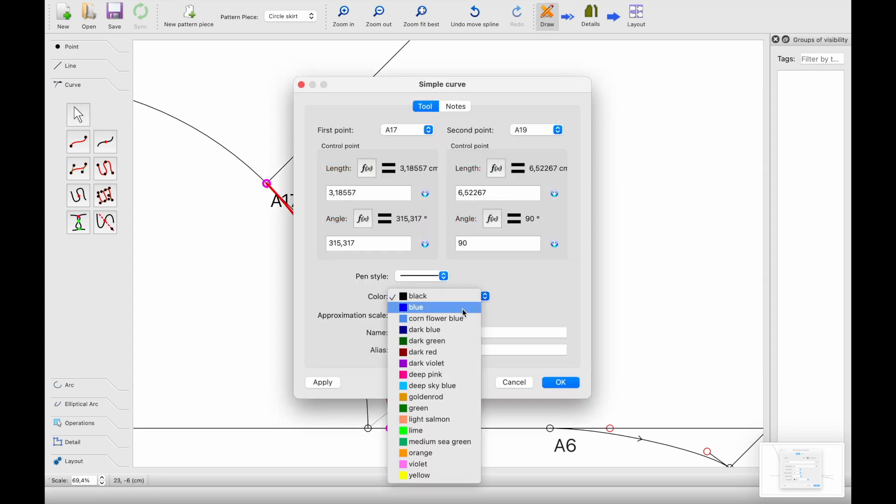
pyautogui.click(463, 385)
pyautogui.click(561, 382)
pyautogui.scroll(-5, 414, 340)
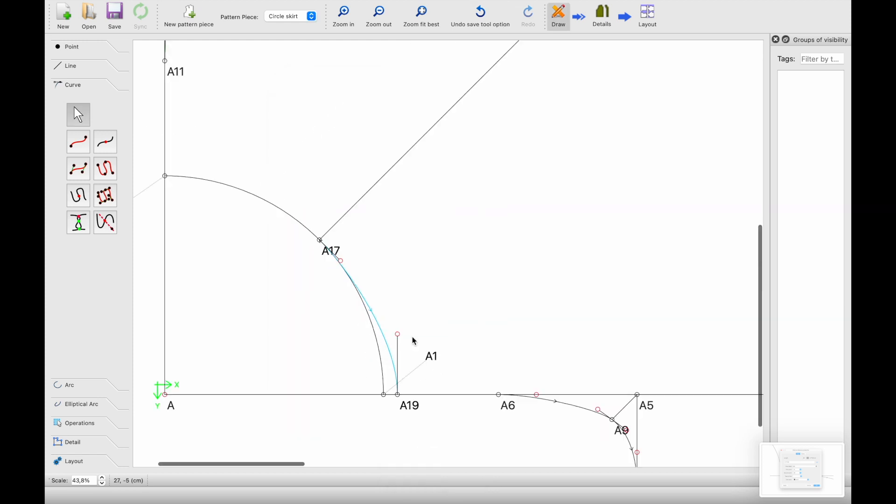
pyautogui.hscroll(2, 414, 341)
pyautogui.scroll(1, 413, 341)
pyautogui.hscroll(-1, 414, 341)
pyautogui.scroll(1, 414, 341)
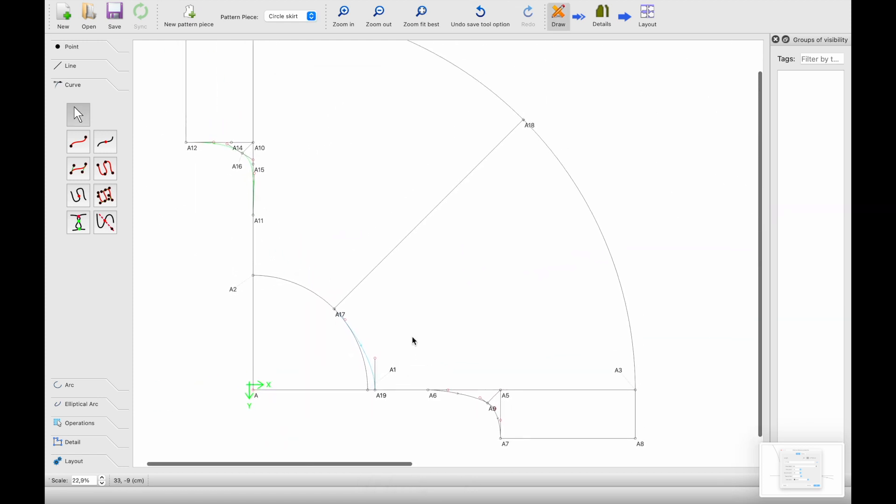
pyautogui.hotkey('ctrl', 's')
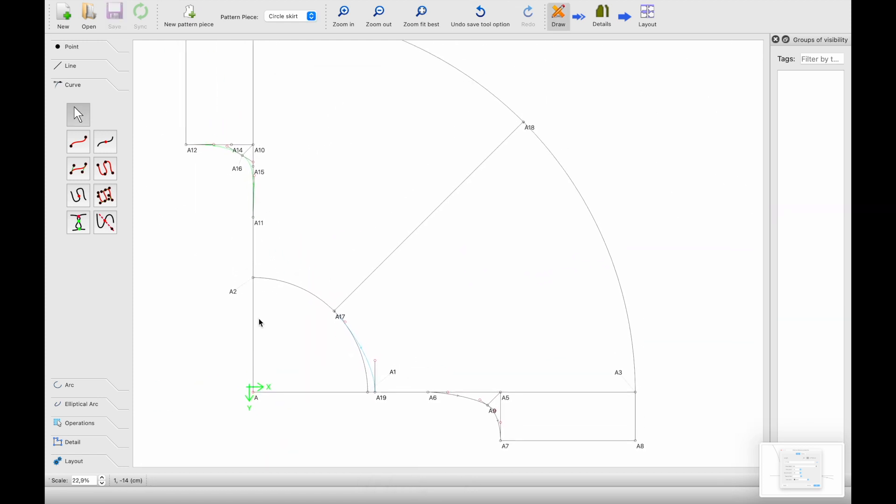
# - Begin a workpiece's main path clockwise with A17, A18, the hem arc and A3
pyautogui.click(91, 443)
pyautogui.click(72, 226)
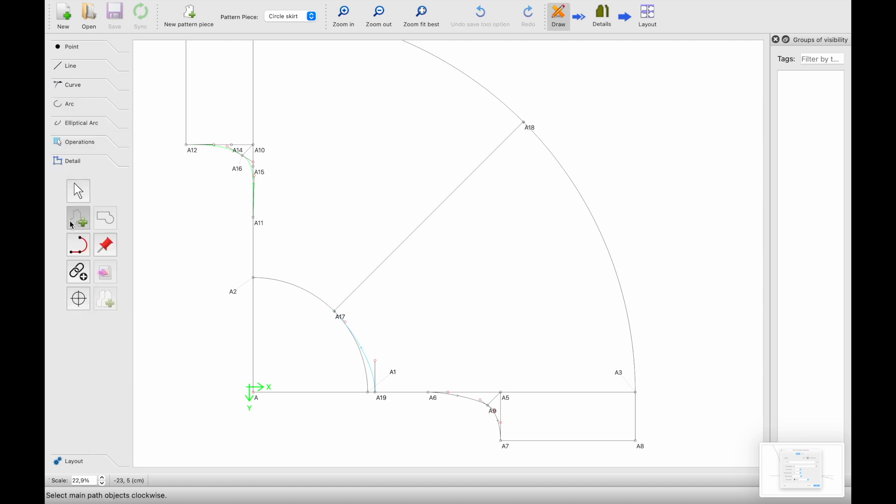
pyautogui.keyDown('ctrl'); pyautogui.scroll(3, 290, 309); pyautogui.keyUp('ctrl')
pyautogui.scroll(-2, 353, 327)
pyautogui.click(350, 297)
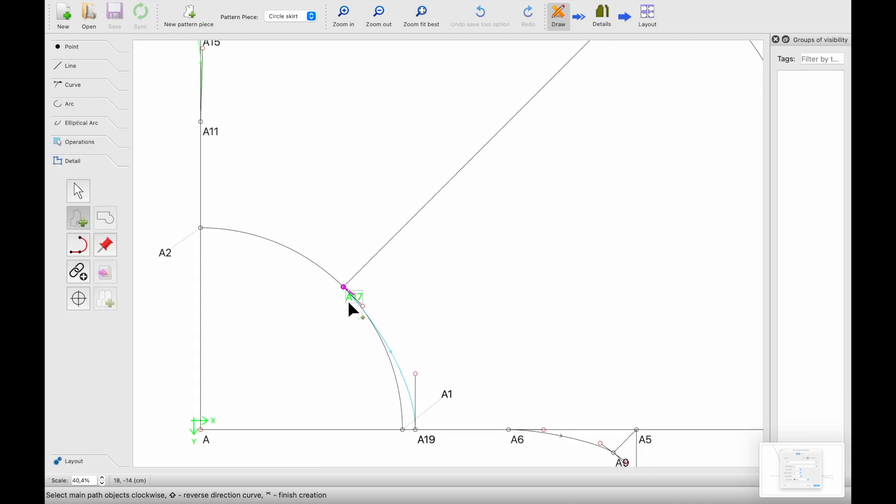
pyautogui.hscroll(2, 473, 227)
pyautogui.scroll(7, 514, 210)
pyautogui.click(639, 122)
pyautogui.hscroll(4, 670, 195)
pyautogui.scroll(-2, 625, 113)
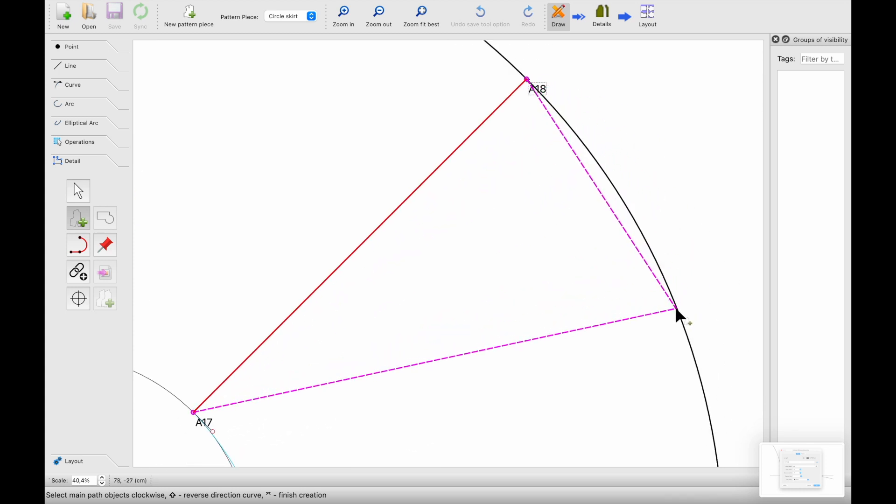
pyautogui.click(680, 314)
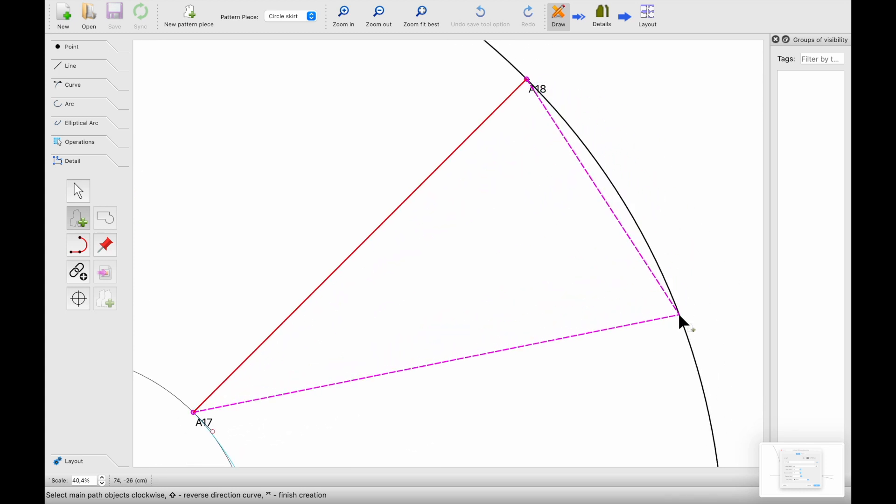
pyautogui.scroll(-5, 683, 322)
pyautogui.click(681, 313)
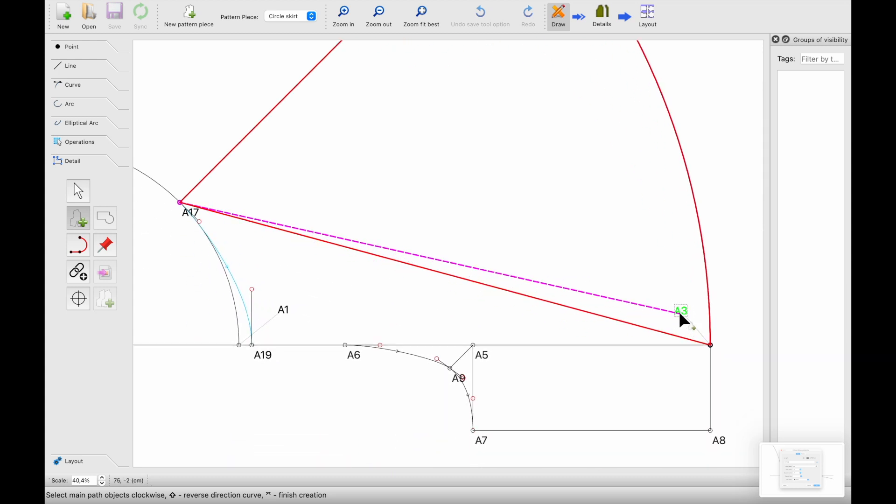
# - Continue the main path through A8, A7, the crotch curves via A9, A6, A19 and the blue waist curve back to A17
pyautogui.click(718, 442)
pyautogui.click(475, 430)
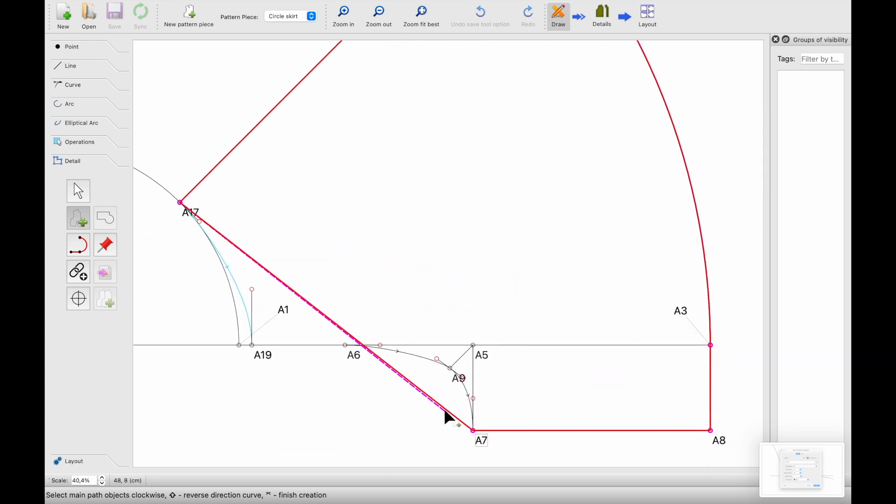
pyautogui.keyDown('ctrl'); pyautogui.scroll(3, 474, 398); pyautogui.keyUp('ctrl')
pyautogui.click(484, 365)
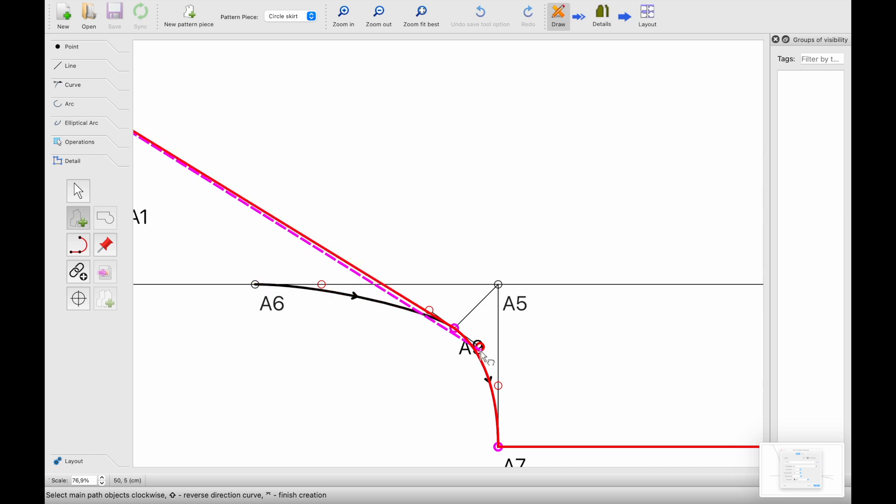
pyautogui.click(400, 310)
pyautogui.hscroll(-3, 400, 310)
pyautogui.click(352, 303)
pyautogui.hscroll(-5, 351, 304)
pyautogui.click(379, 310)
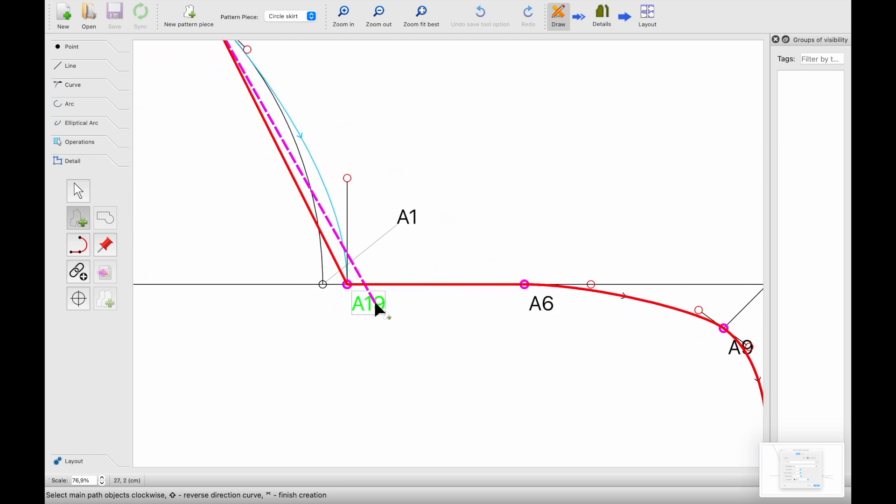
pyautogui.scroll(5, 379, 310)
pyautogui.click(374, 309)
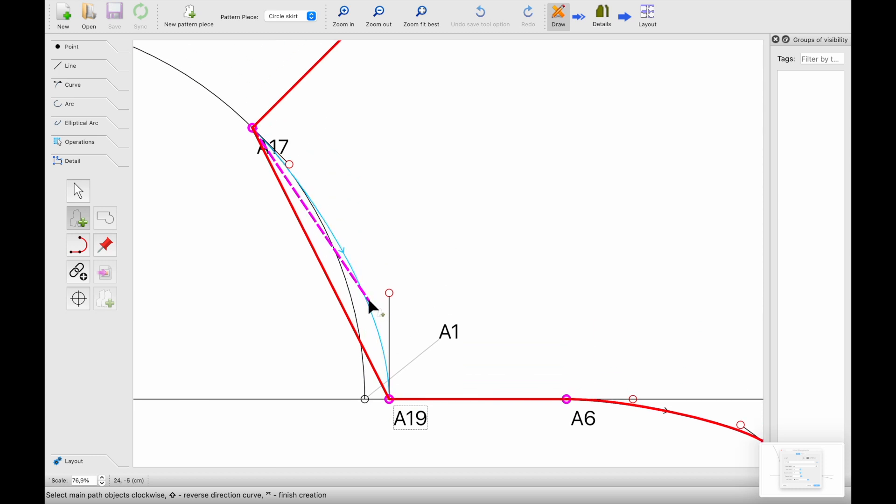
pyautogui.keyDown('ctrl'); pyautogui.scroll(-6, 368, 304); pyautogui.keyUp('ctrl')
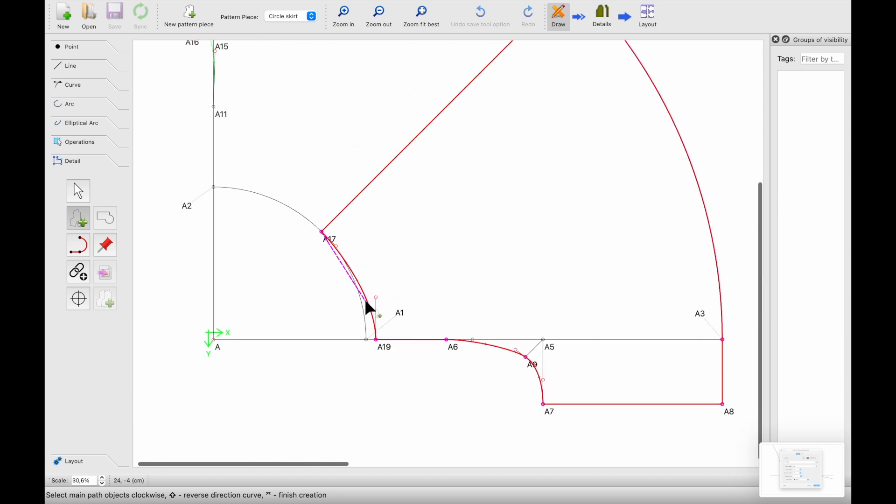
# - Finish the workpiece path and name the detail "Culotte front"
pyautogui.press('Return')
pyautogui.click(480, 93)
pyautogui.doubleClick(453, 122)
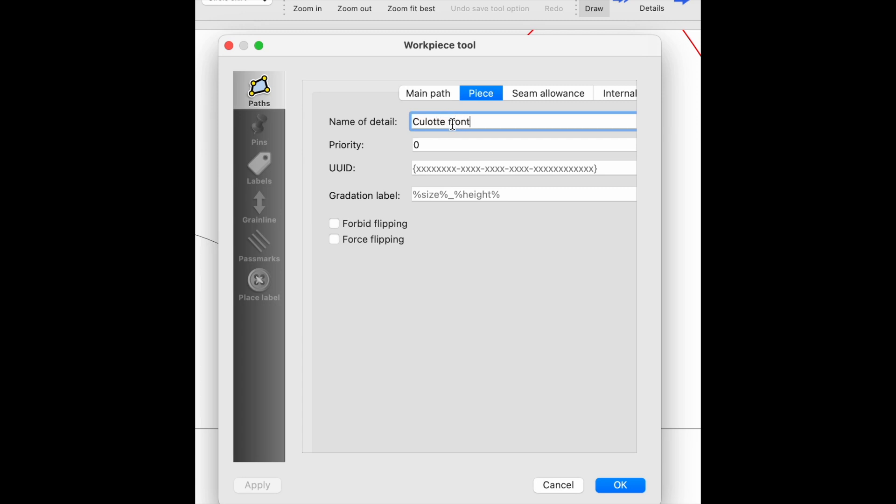
pyautogui.click(620, 486)
# - Begin a second workpiece's main path with A2 on the waist arc and A11
pyautogui.click(78, 218)
pyautogui.keyDown('ctrl'); pyautogui.scroll(4, 196, 207); pyautogui.keyUp('ctrl')
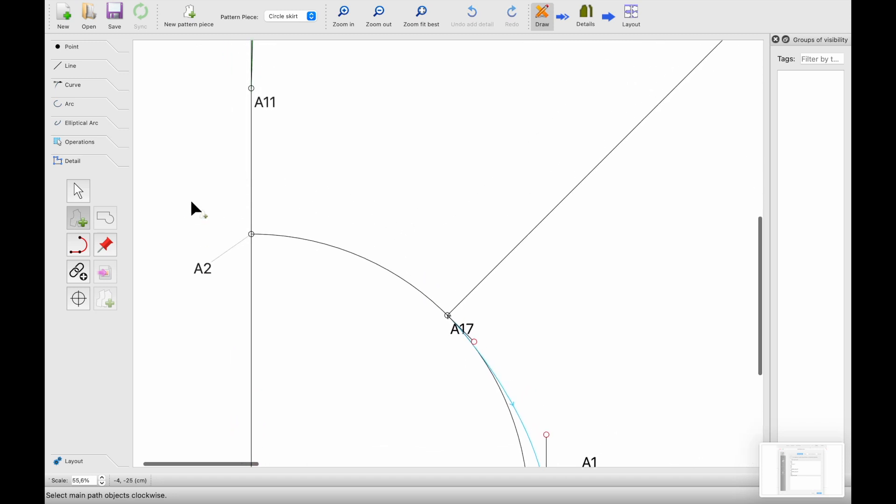
pyautogui.click(205, 269)
pyautogui.scroll(5, 233, 203)
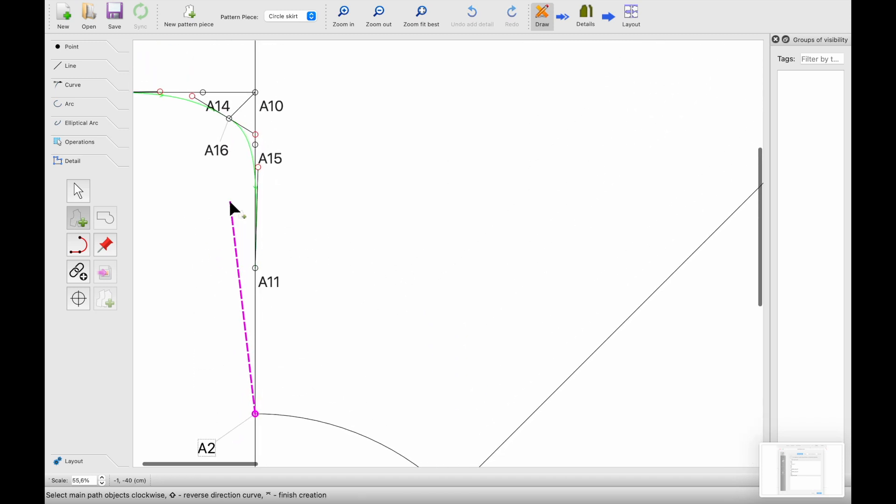
pyautogui.hscroll(-1, 251, 264)
pyautogui.keyDown('ctrl'); pyautogui.scroll(3, 254, 264); pyautogui.keyUp('ctrl')
pyautogui.click(298, 294)
pyautogui.keyDown('ctrl'); pyautogui.scroll(-4, 297, 294); pyautogui.keyUp('ctrl')
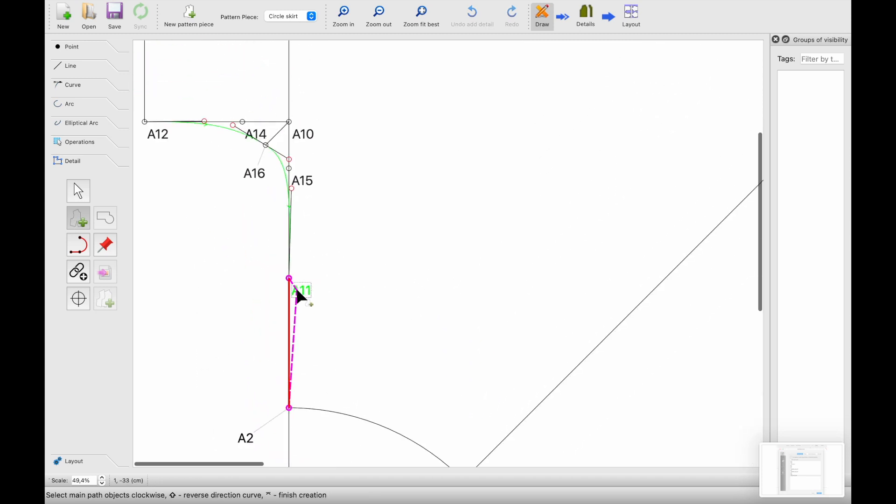
# - Continue the second path from A11 along the green crotch curves through A16 to A12
pyautogui.scroll(2, 288, 198)
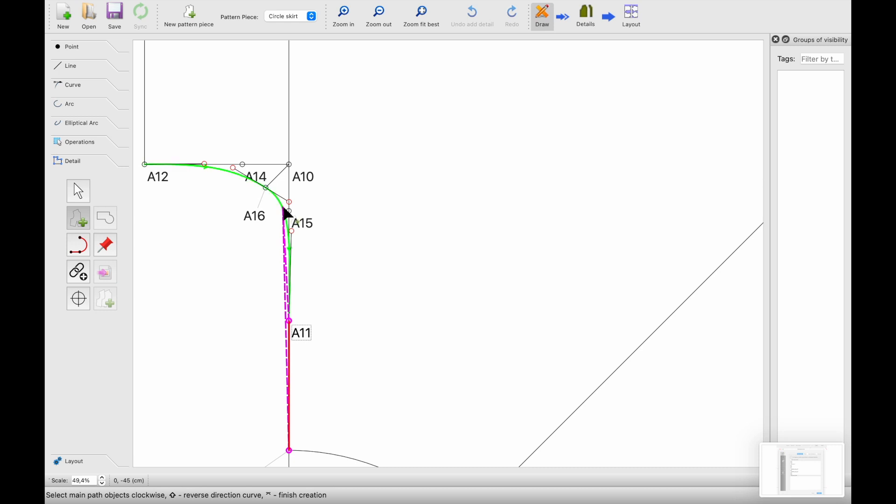
pyautogui.click(285, 203)
pyautogui.click(256, 215)
pyautogui.click(232, 172)
pyautogui.click(158, 174)
pyautogui.scroll(4, 160, 174)
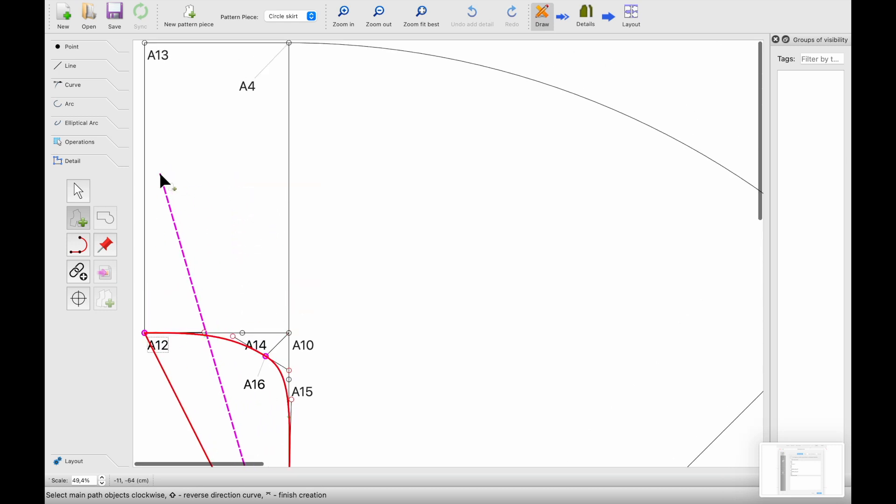
# - Continue the second path from A12 through A13 and A4, along the outer hem arc to A18, and back to A17
pyautogui.click(252, 90)
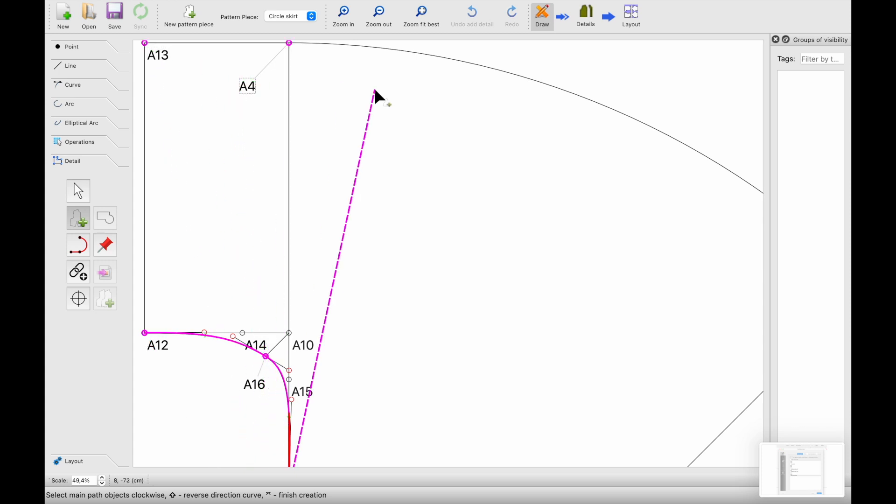
pyautogui.hscroll(3, 420, 96)
pyautogui.click(450, 86)
pyautogui.hscroll(5, 450, 85)
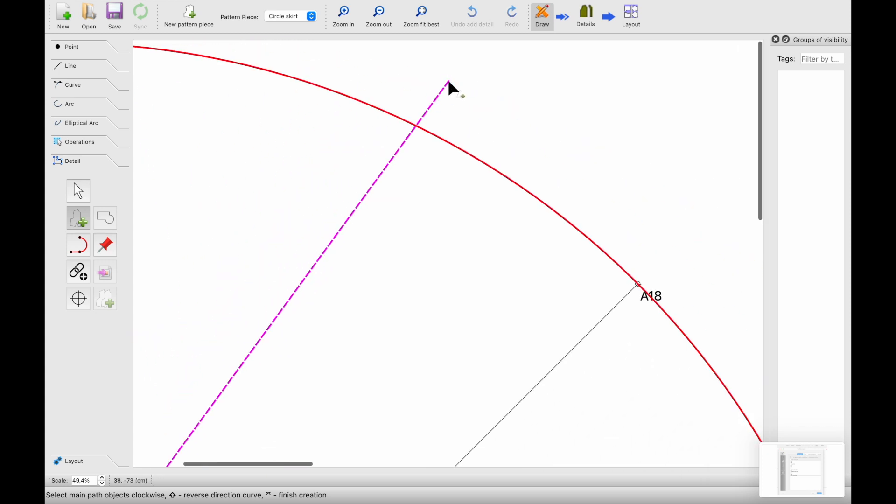
pyautogui.click(605, 285)
pyautogui.scroll(-8, 548, 365)
pyautogui.hscroll(-4, 548, 364)
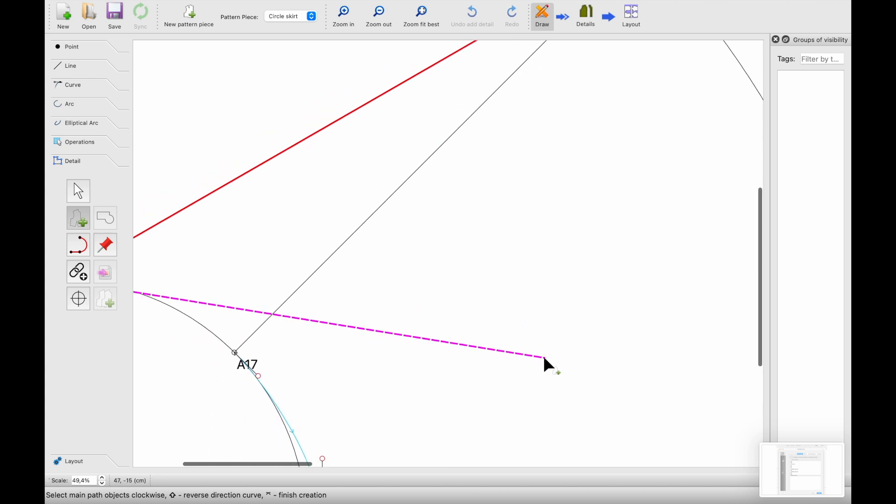
pyautogui.click(351, 365)
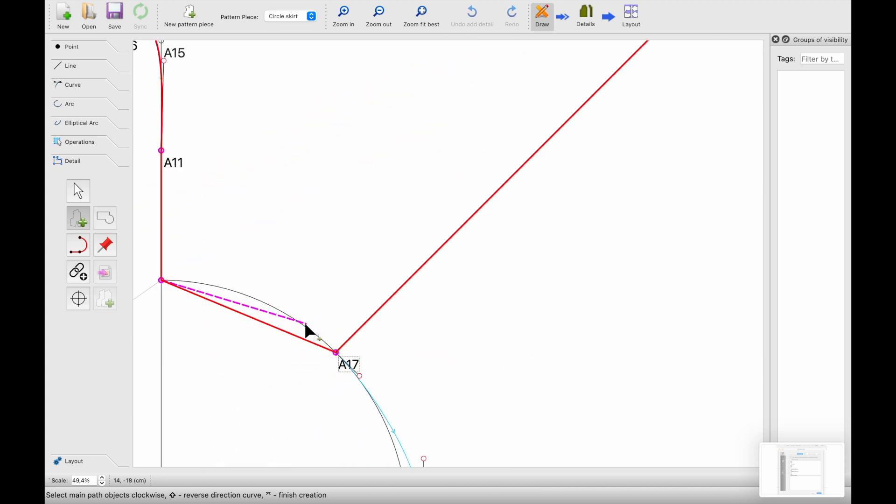
# - Close the path along the waist arc between A17 and A2 and name the detail "Culotte back"
pyautogui.keyDown('ctrl'); pyautogui.scroll(5, 305, 324); pyautogui.keyUp('ctrl')
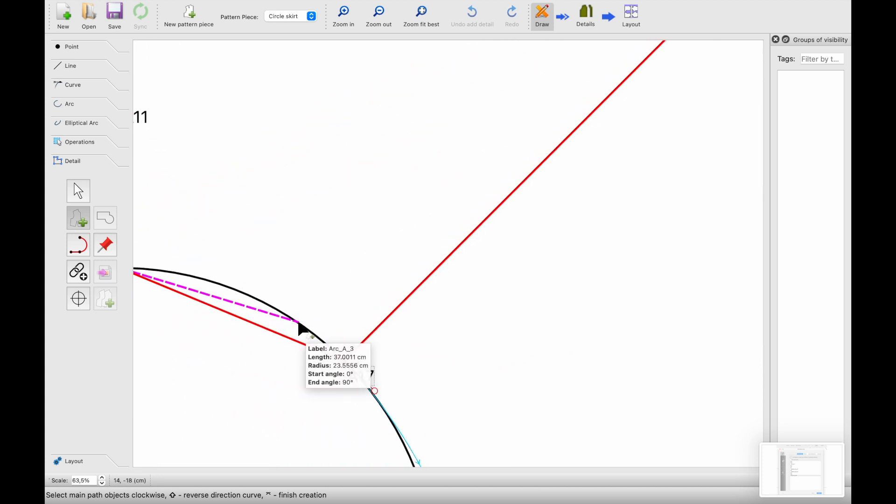
pyautogui.click(298, 322)
pyautogui.click(297, 322)
pyautogui.keyDown('ctrl'); pyautogui.scroll(-10, 299, 326); pyautogui.keyUp('ctrl')
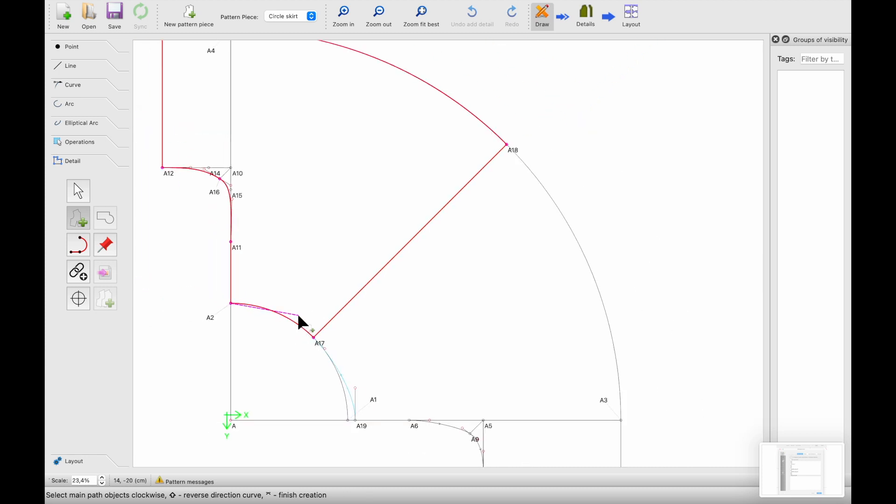
pyautogui.press('Return')
pyautogui.click(481, 93)
pyautogui.doubleClick(456, 124)
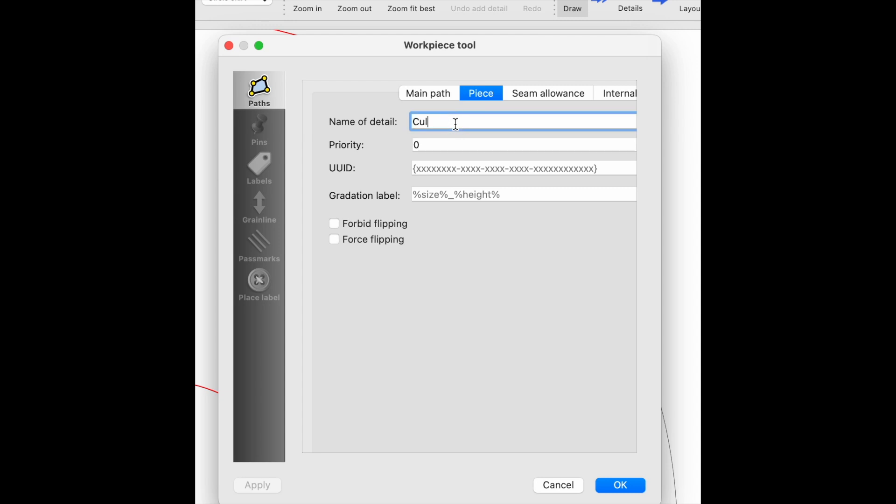
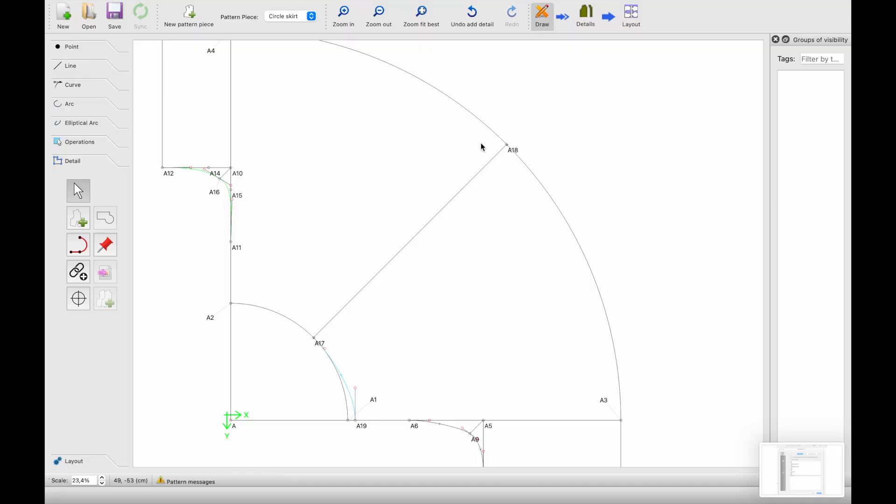
# - Switch to Details mode and exclude the pieces "Detail" and "Waist band" from the layout
pyautogui.click(578, 17)
pyautogui.scroll(-1, 396, 288)
pyautogui.scroll(-3, 395, 287)
pyautogui.hscroll(-3, 395, 287)
pyautogui.scroll(3, 301, 301)
pyautogui.hscroll(-3, 302, 301)
pyautogui.scroll(1, 301, 305)
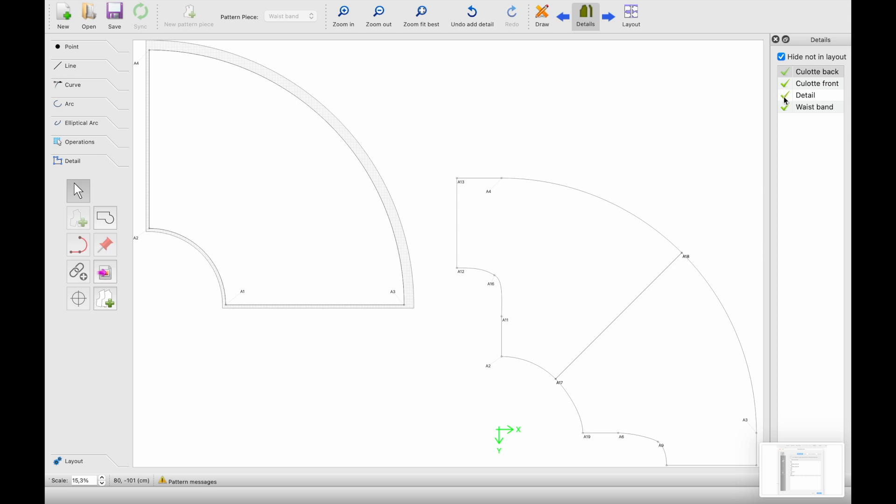
pyautogui.click(335, 191)
pyautogui.click(785, 96)
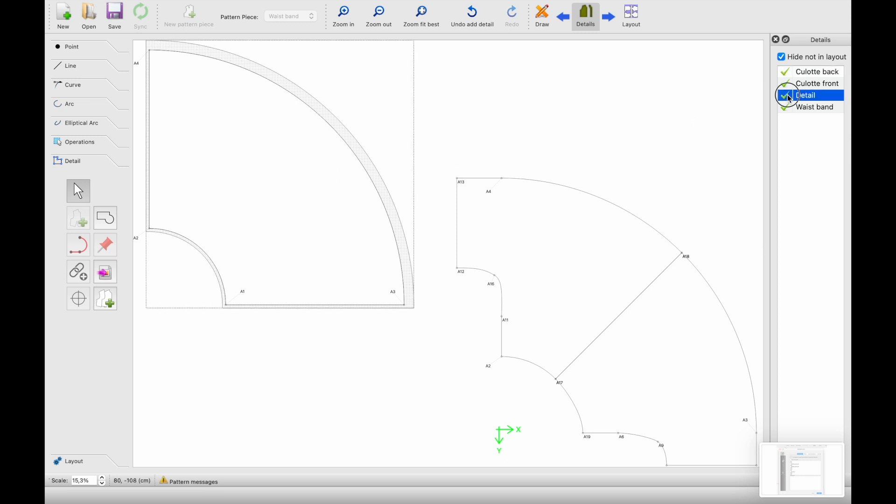
pyautogui.scroll(-1, 690, 210)
pyautogui.hscroll(3, 709, 196)
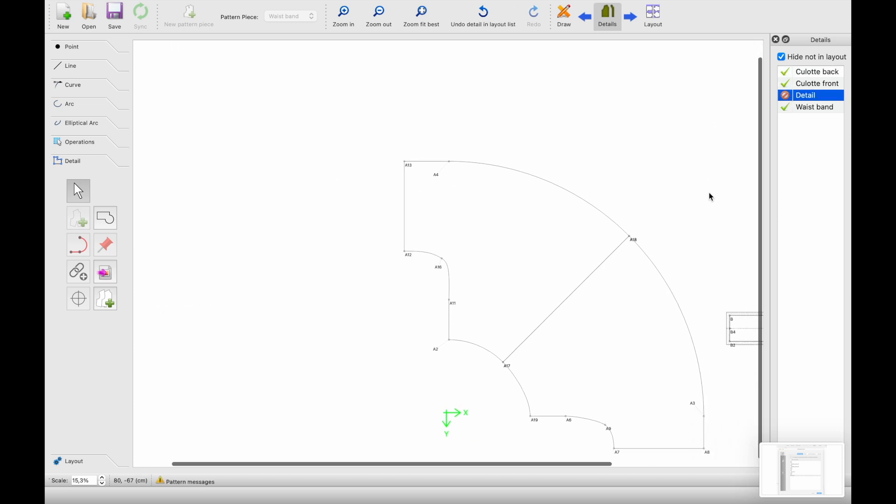
pyautogui.click(785, 107)
# - Move the Culotte back and Culotte front pieces apart so a gap separates their A17–A18 side seams
pyautogui.keyDown('ctrl'); pyautogui.scroll(-2, 520, 177); pyautogui.keyUp('ctrl')
pyautogui.hscroll(1, 520, 177)
pyautogui.keyDown('ctrl'); pyautogui.scroll(4, 535, 281); pyautogui.keyUp('ctrl')
pyautogui.scroll(-1, 535, 281)
pyautogui.keyDown('ctrl'); pyautogui.scroll(-3, 539, 288); pyautogui.keyUp('ctrl')
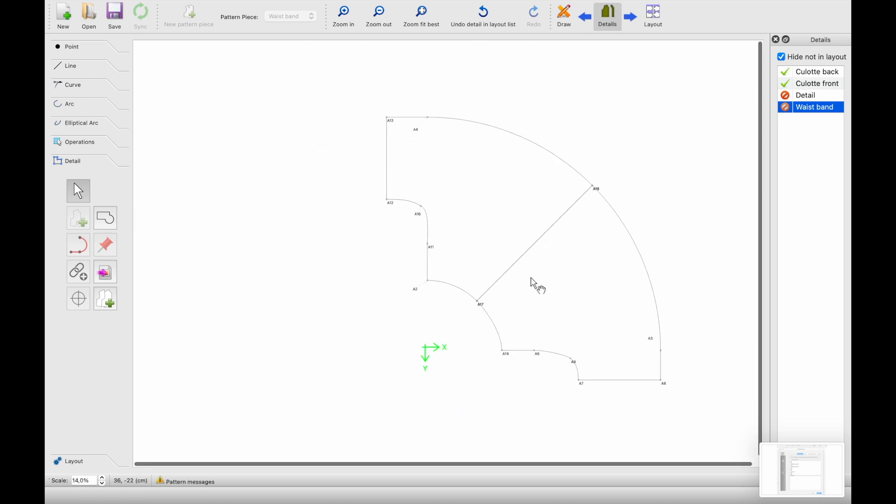
pyautogui.moveTo(490, 224); pyautogui.dragTo(433, 197)
pyautogui.moveTo(563, 313); pyautogui.dragTo(539, 308)
# - Move the A9 label on the Culotte front piece inside the outline, above the crotch curve
pyautogui.keyDown('ctrl'); pyautogui.scroll(3, 539, 308); pyautogui.keyUp('ctrl')
pyautogui.keyDown('ctrl'); pyautogui.scroll(1, 541, 310); pyautogui.keyUp('ctrl')
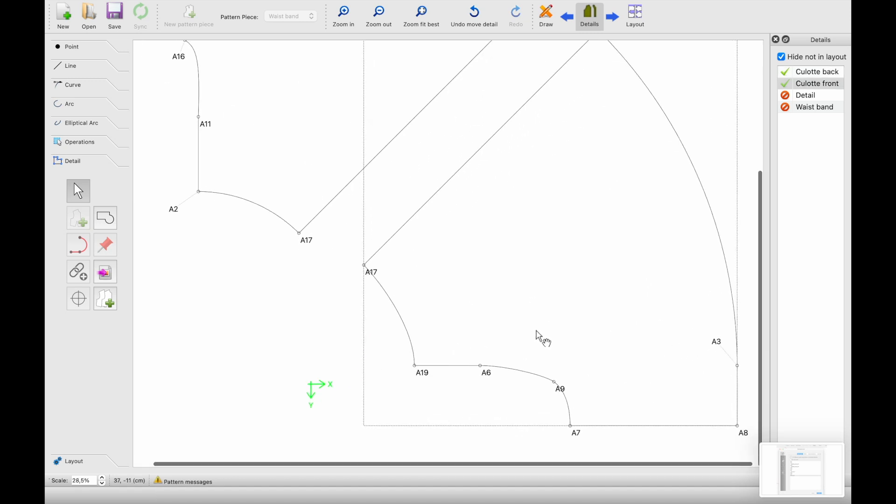
pyautogui.moveTo(558, 387); pyautogui.dragTo(546, 371)
pyautogui.scroll(6, 541, 374)
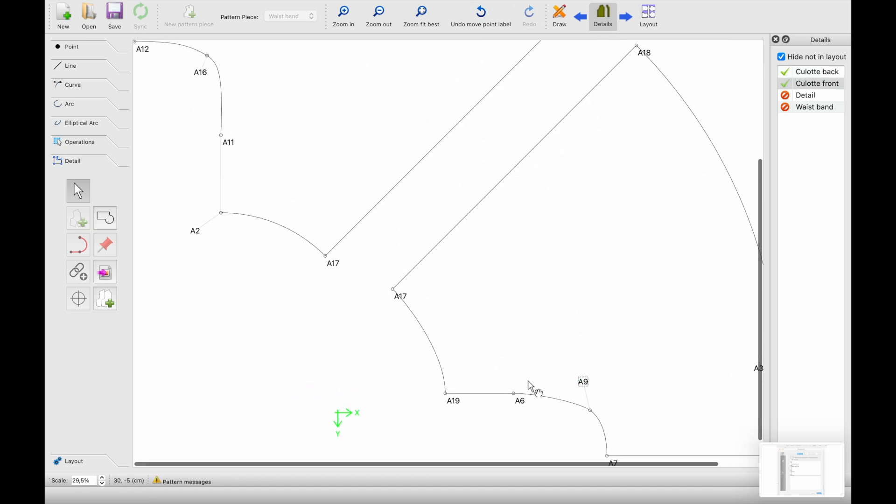
# - Enable a 1 cm seam allowance on the Culotte back piece
pyautogui.keyDown('ctrl'); pyautogui.scroll(-2, 435, 287); pyautogui.keyUp('ctrl')
pyautogui.rightClick(392, 253)
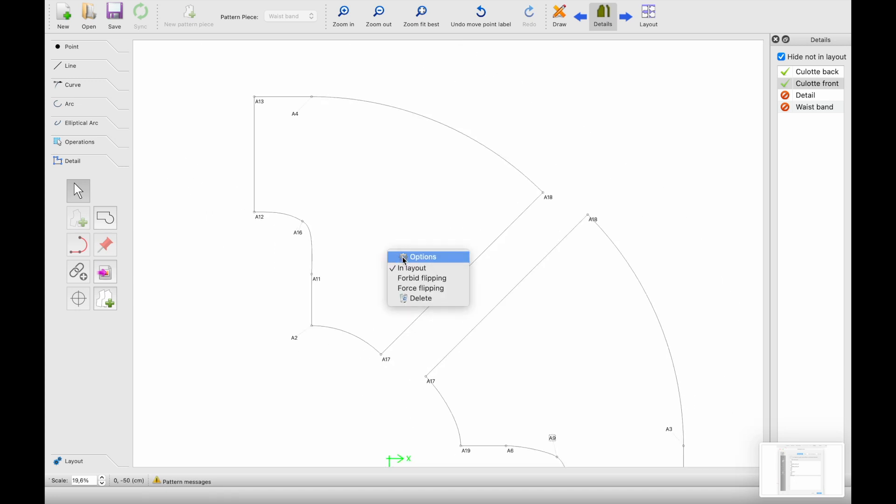
pyautogui.click(404, 258)
pyautogui.click(449, 88)
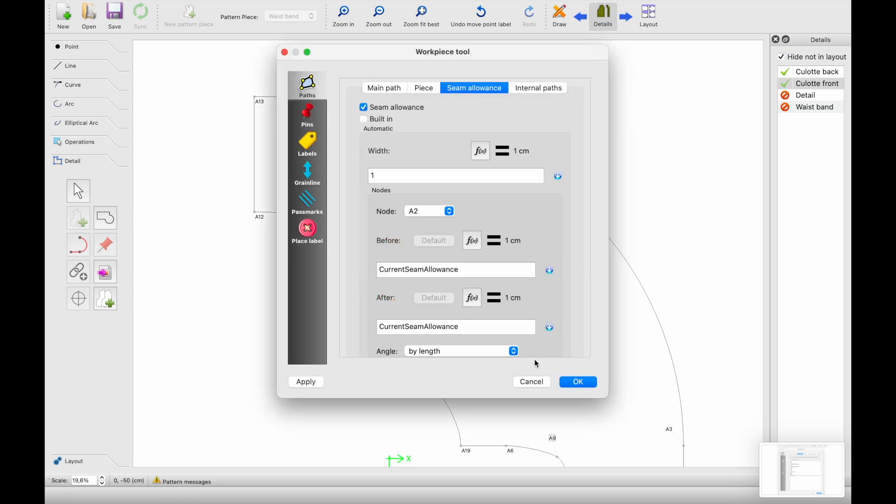
pyautogui.click(578, 383)
# - Enable a 1 cm seam allowance on the Culotte front piece
pyautogui.rightClick(509, 351)
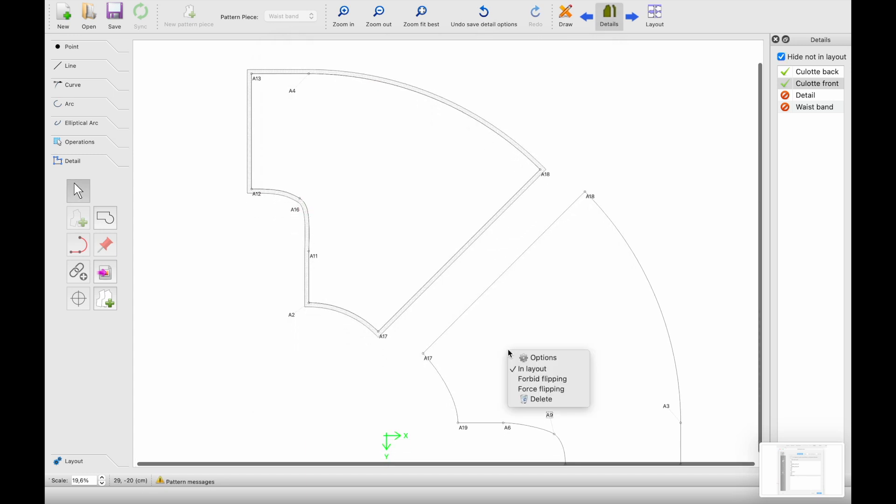
pyautogui.click(532, 366)
pyautogui.click(474, 88)
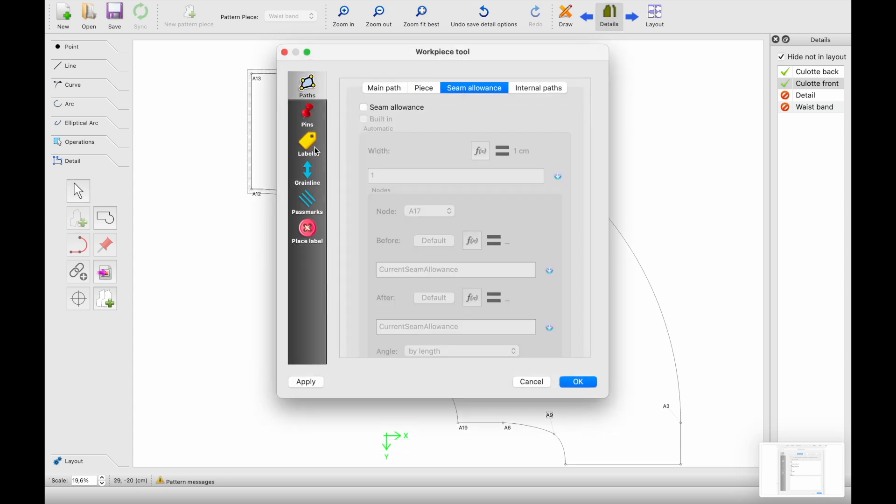
pyautogui.click(384, 111)
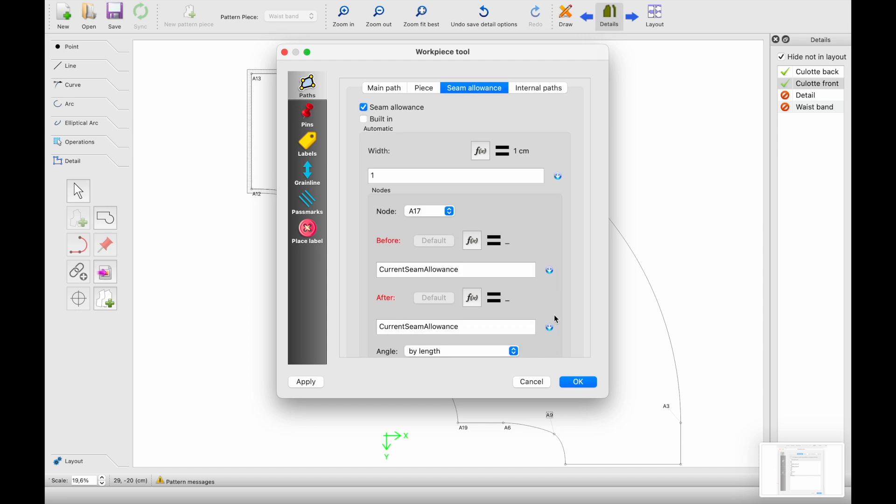
pyautogui.click(579, 383)
# - Examine the seam allowance around the Culotte front piece, especially along the waist and crotch curves
pyautogui.scroll(5, 536, 362)
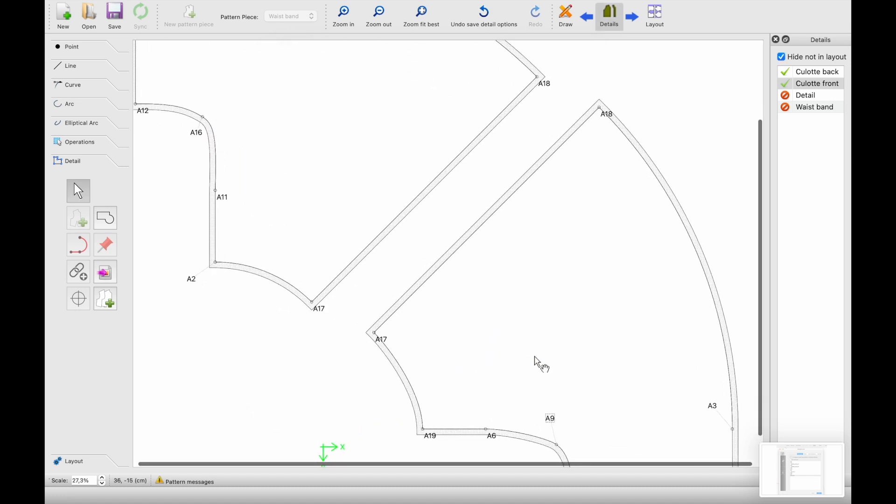
pyautogui.scroll(-2, 536, 362)
pyautogui.scroll(2, 536, 362)
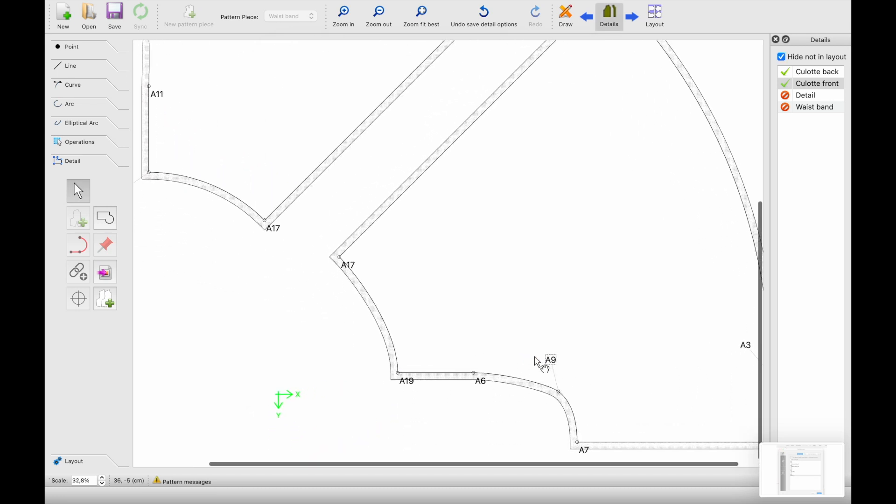
pyautogui.scroll(-2, 537, 362)
pyautogui.scroll(3, 536, 362)
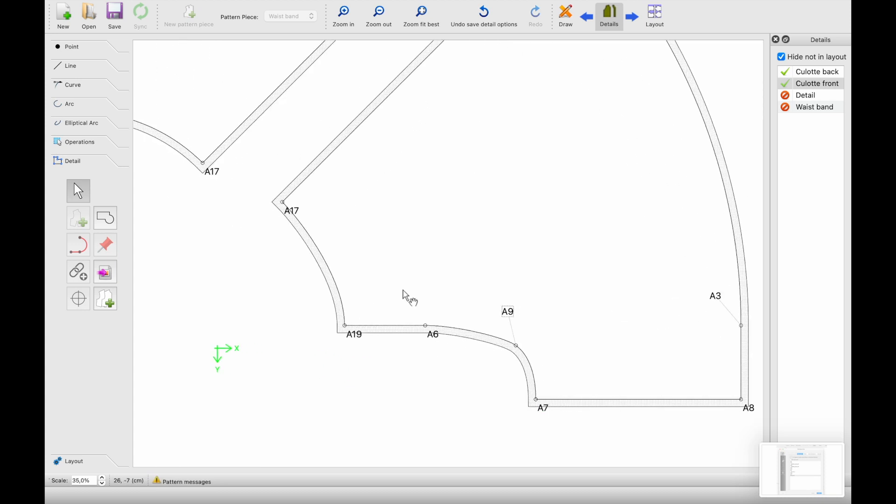
pyautogui.scroll(2, 403, 293)
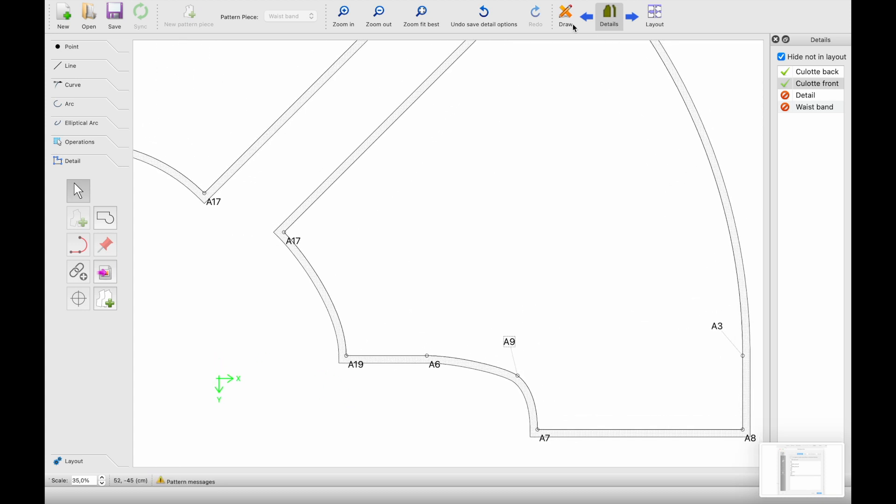
pyautogui.scroll(1, 526, 216)
pyautogui.scroll(-2, 516, 226)
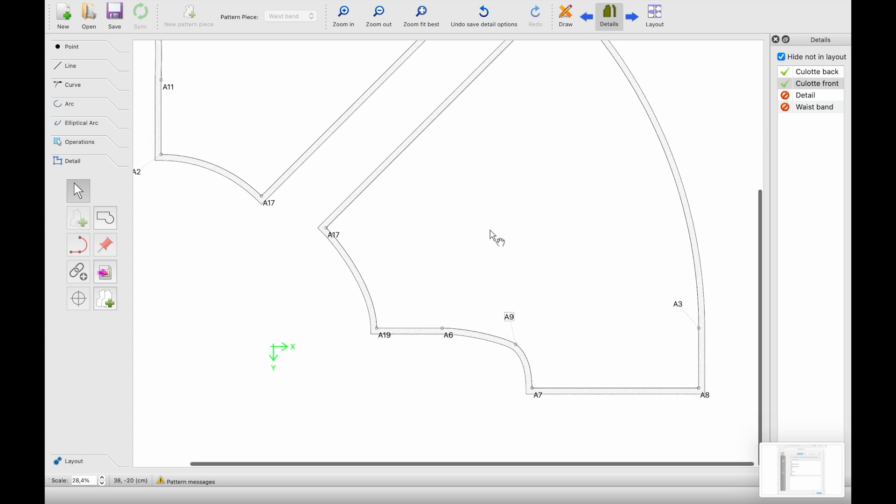
# - Open the options of the Culotte front piece and make its grainline visible
pyautogui.rightClick(380, 208)
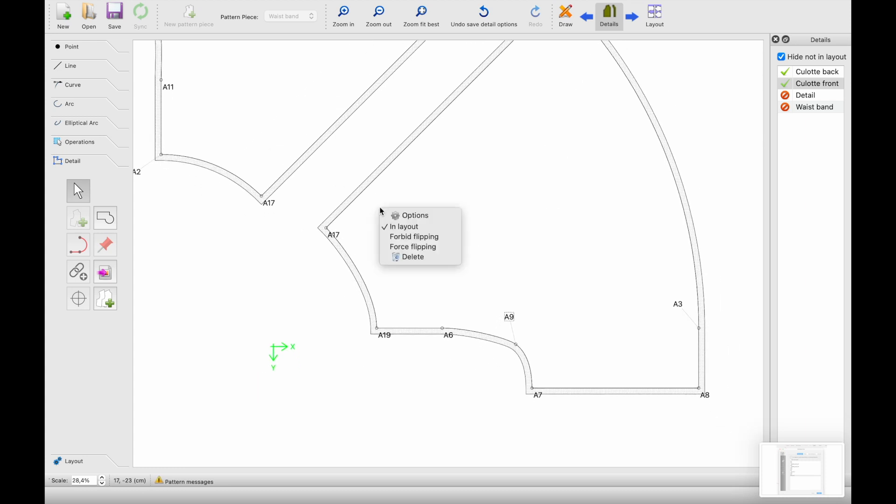
pyautogui.click(392, 216)
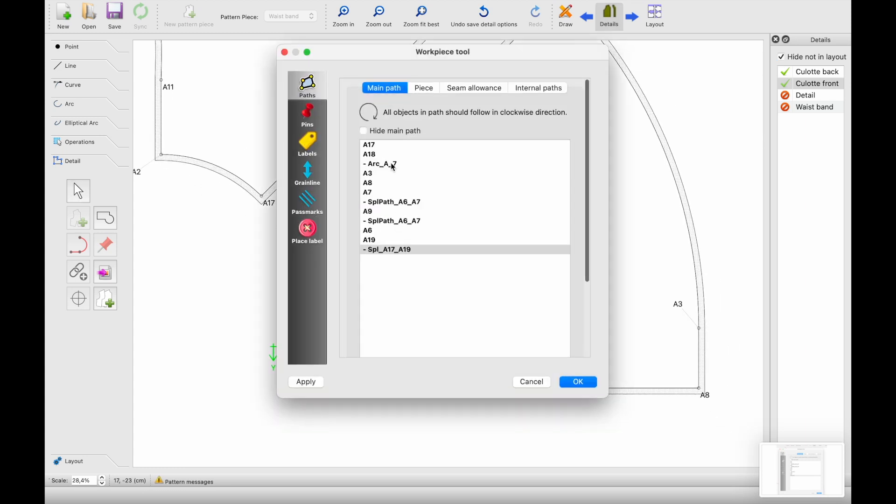
pyautogui.click(311, 175)
pyautogui.click(354, 89)
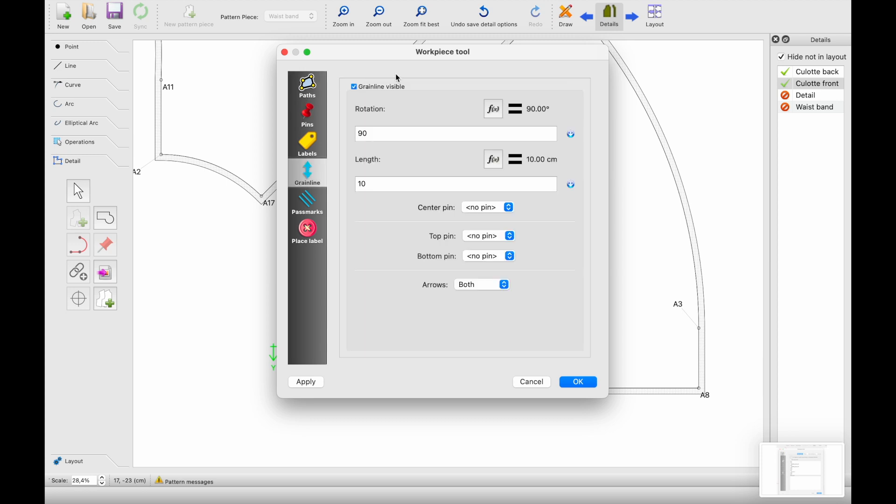
pyautogui.moveTo(415, 55); pyautogui.dragTo(279, 60)
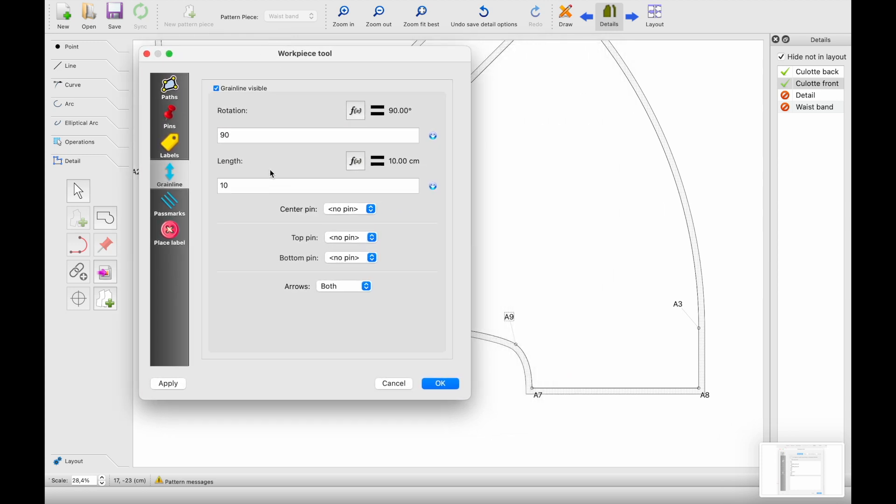
# - Set the grainline's rotation formula to the line angle AngleLine_A8_A7
pyautogui.click(355, 111)
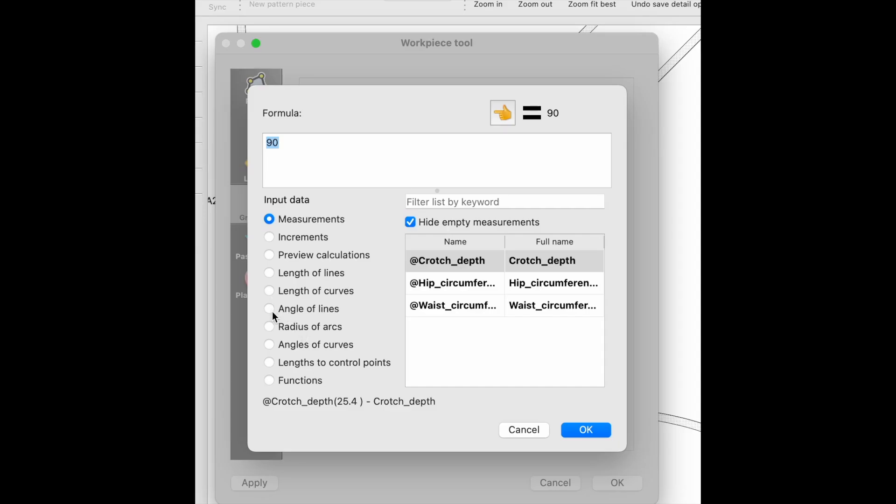
pyautogui.click(272, 312)
pyautogui.click(431, 201)
pyautogui.write('a')
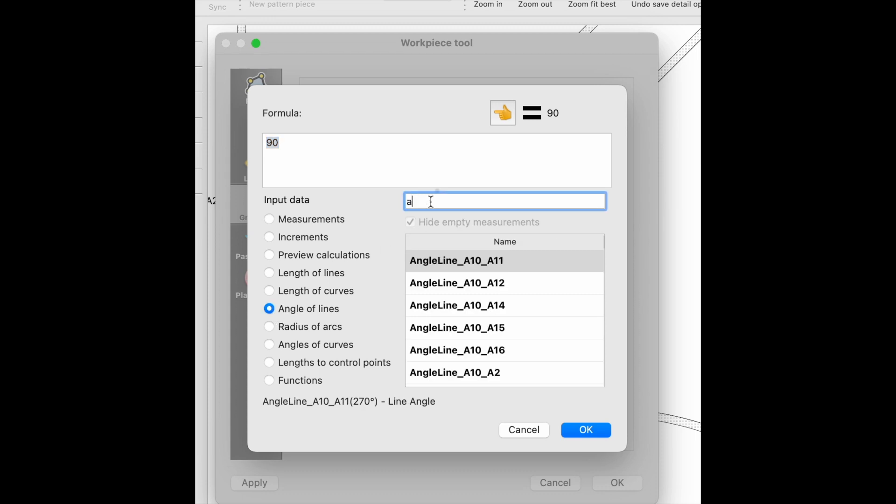
pyautogui.write('7')
pyautogui.click(485, 285)
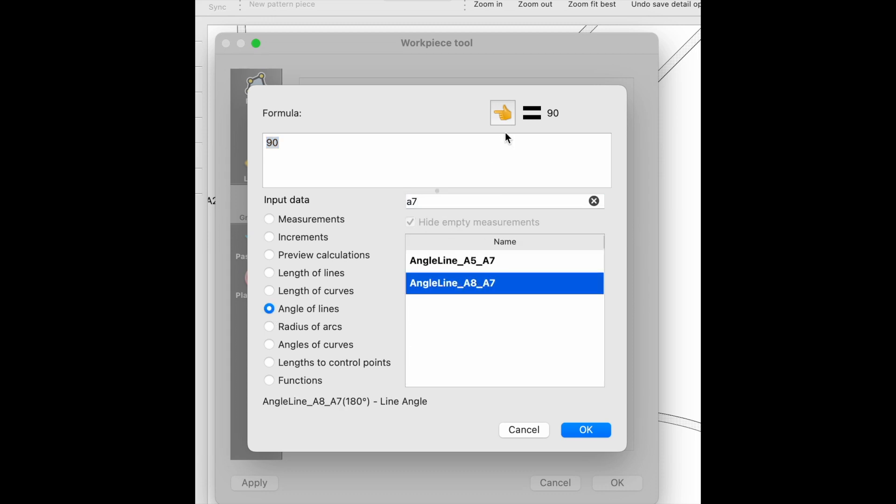
pyautogui.click(506, 116)
pyautogui.click(589, 430)
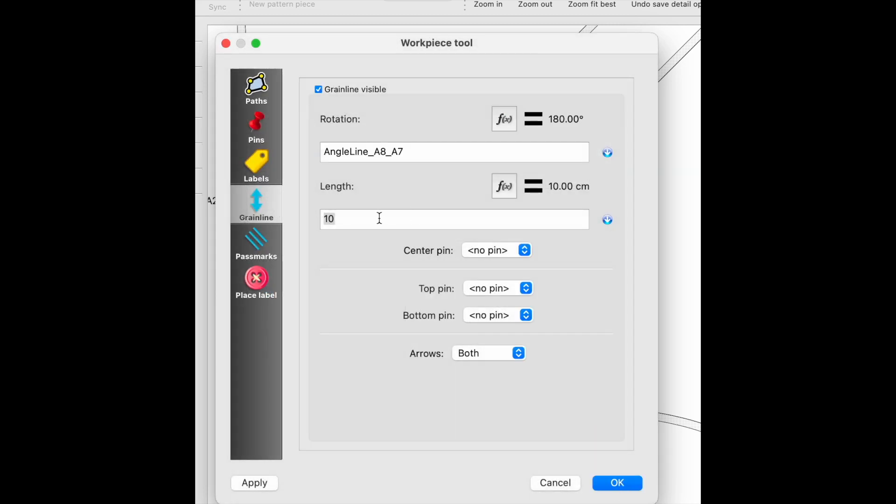
# - Set the grainline's length to 20 cm and apply the Culotte front options
pyautogui.write('20')
pyautogui.click(634, 486)
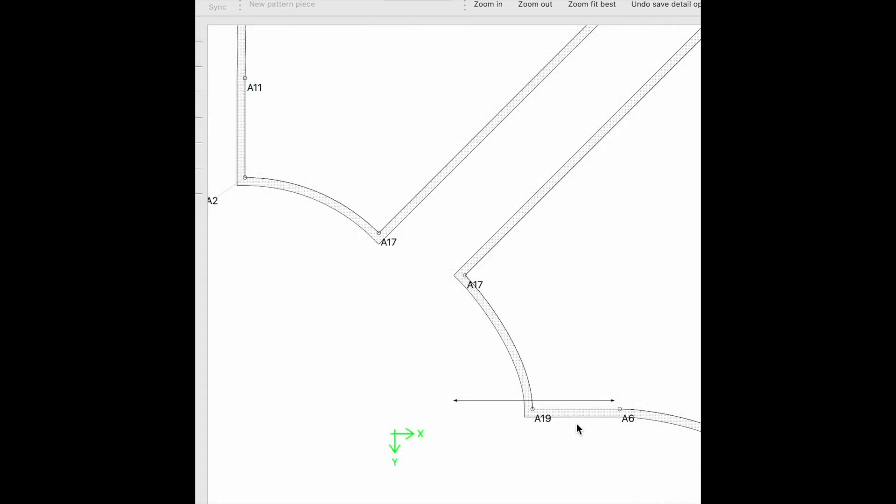
pyautogui.press('super+shift+5')
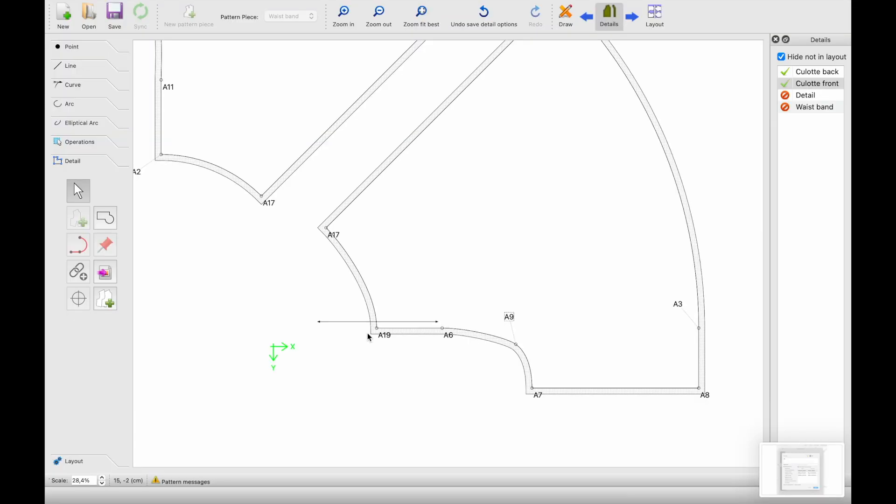
# - Move the grainline inside the Culotte front piece, between A9 and A3 above the A7–A8 edge
pyautogui.scroll(3, 367, 332)
pyautogui.hscroll(2, 368, 332)
pyautogui.moveTo(240, 322); pyautogui.dragTo(531, 300)
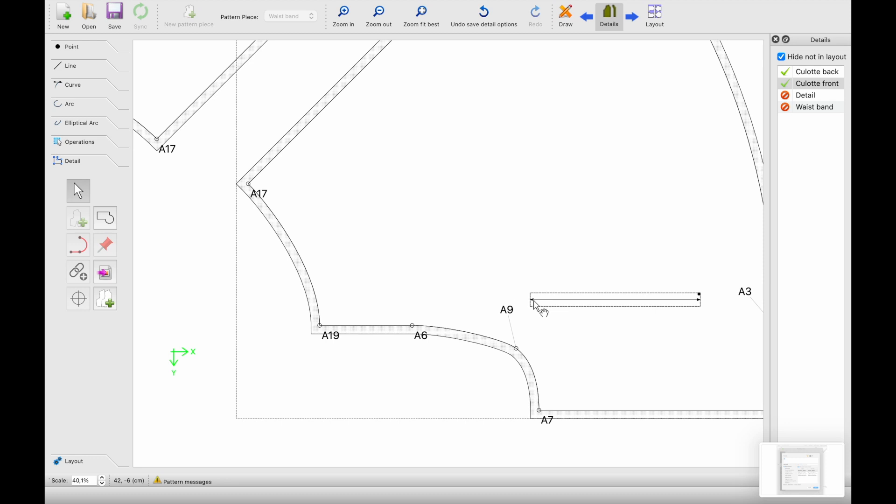
# - Set the length of the Culotte front piece's grainline to 30 cm in its options and apply them
pyautogui.scroll(-5, 532, 301)
pyautogui.scroll(4, 539, 317)
pyautogui.click(540, 317)
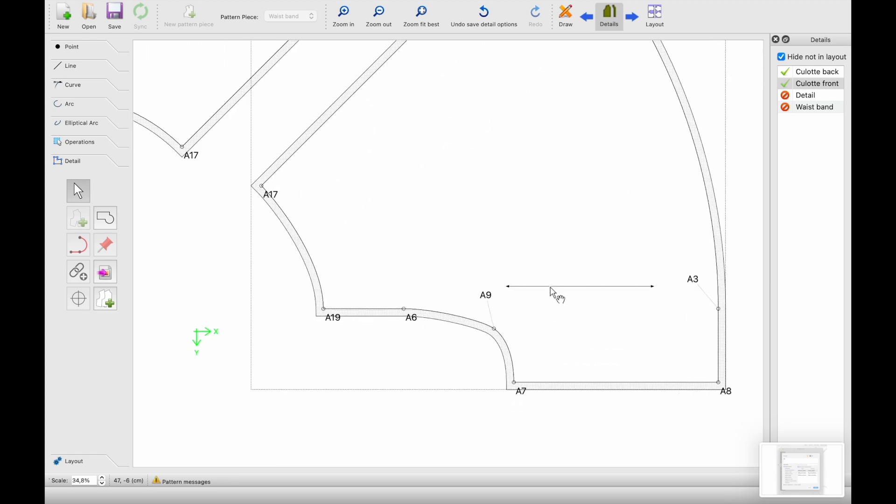
pyautogui.rightClick(553, 293)
pyautogui.click(562, 297)
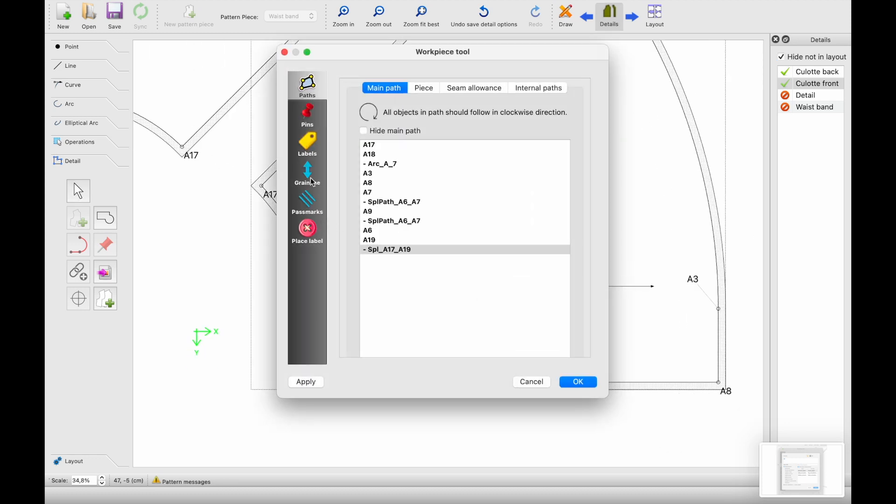
pyautogui.click(325, 182)
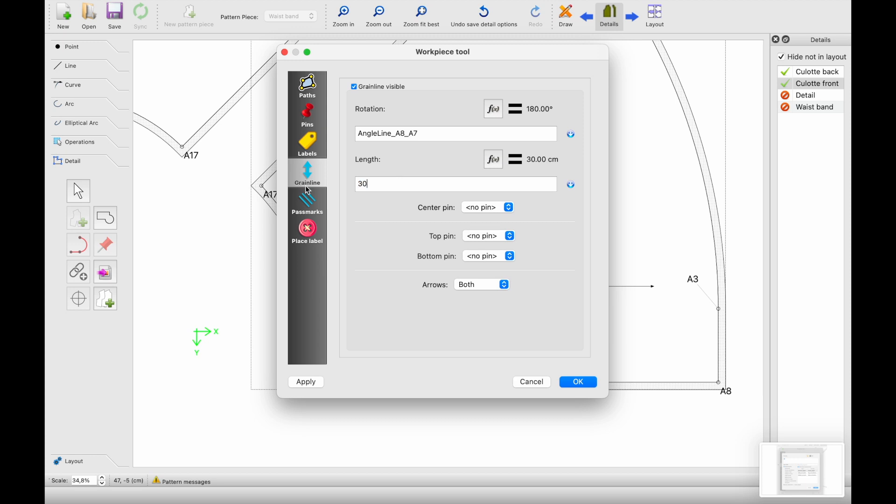
pyautogui.click(577, 380)
# - Open the options of the Culotte back piece and make its grainline visible
pyautogui.scroll(-3, 525, 342)
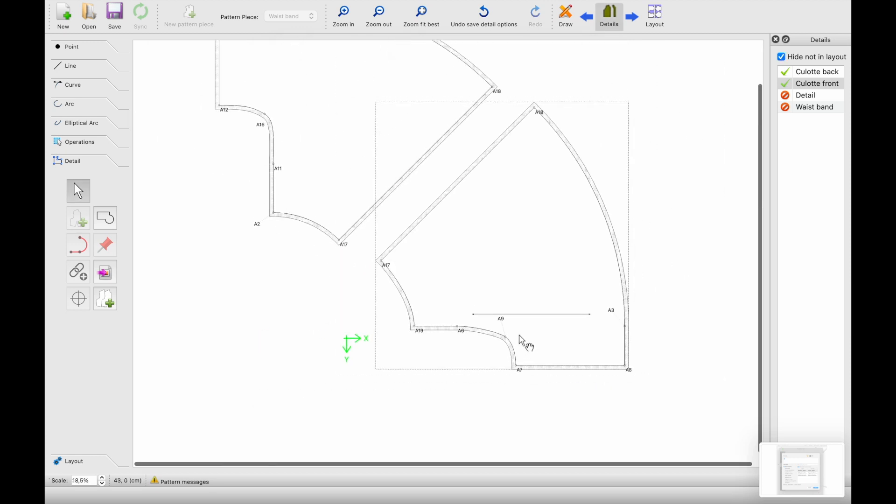
pyautogui.scroll(1, 435, 256)
pyautogui.scroll(3, 277, 165)
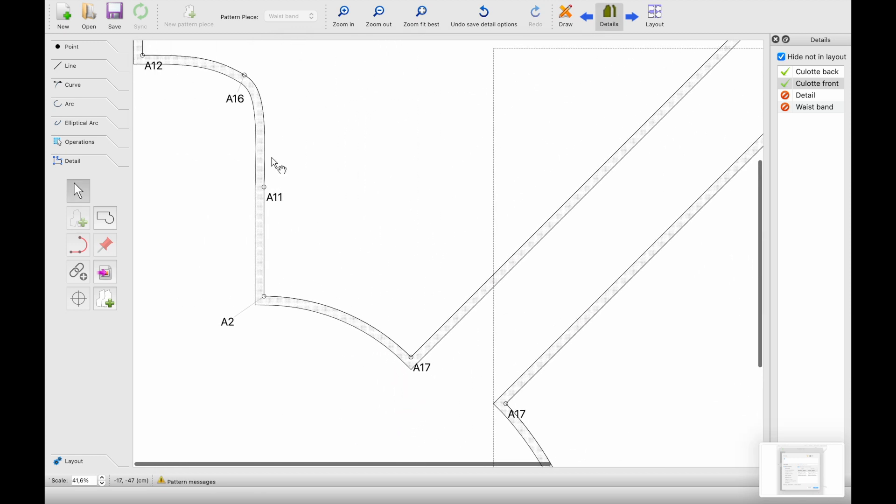
pyautogui.scroll(-3, 273, 161)
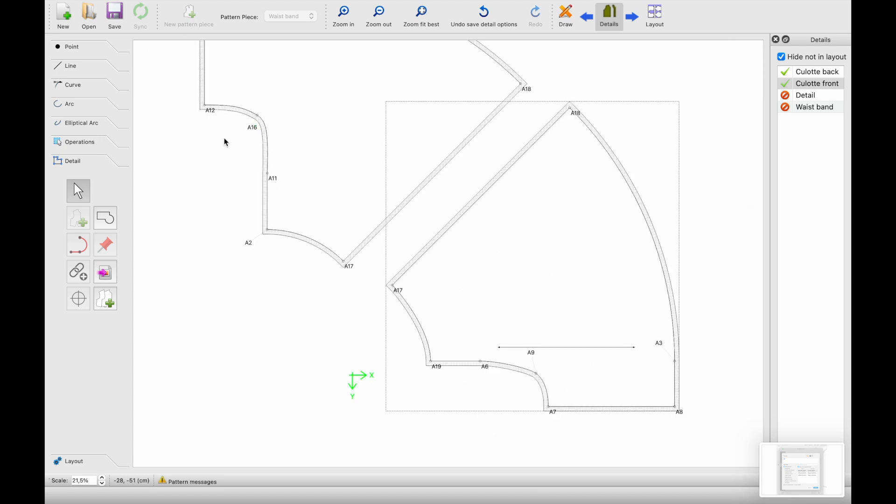
pyautogui.scroll(1, 224, 139)
pyautogui.scroll(2, 225, 145)
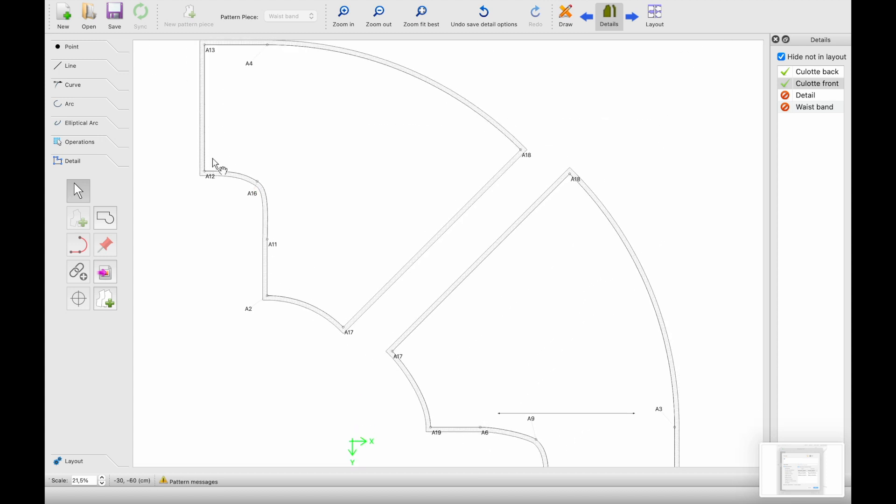
pyautogui.rightClick(230, 115)
pyautogui.click(250, 121)
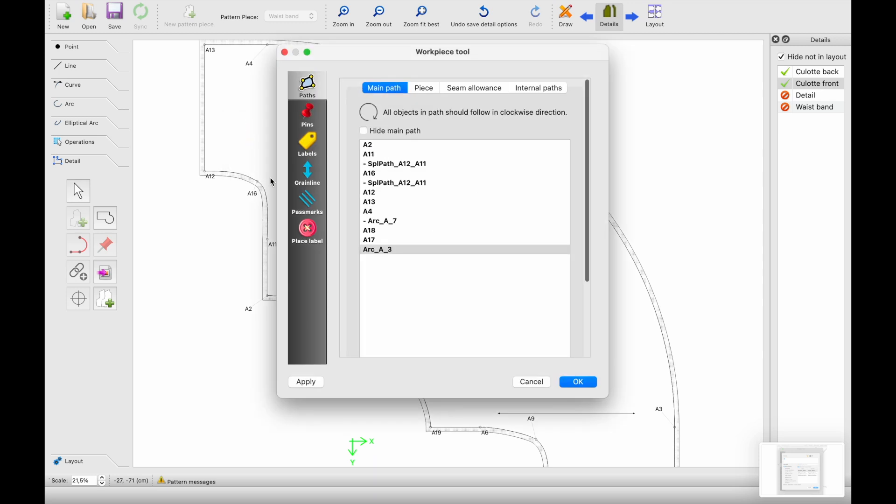
pyautogui.click(312, 182)
pyautogui.click(354, 86)
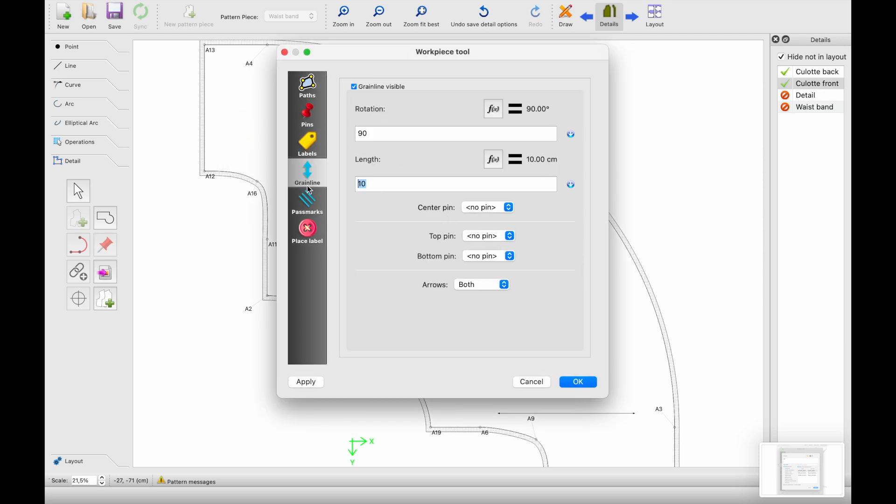
# - Set the Culotte back grainline's rotation formula to the line angle AngleLine_A12_A13 and its length to 30 cm
pyautogui.click(493, 109)
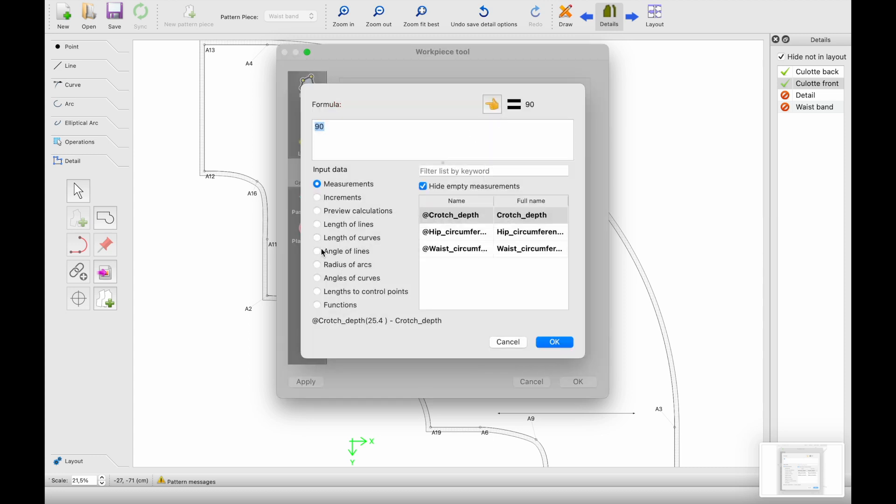
pyautogui.click(318, 252)
pyautogui.click(455, 171)
pyautogui.write('1')
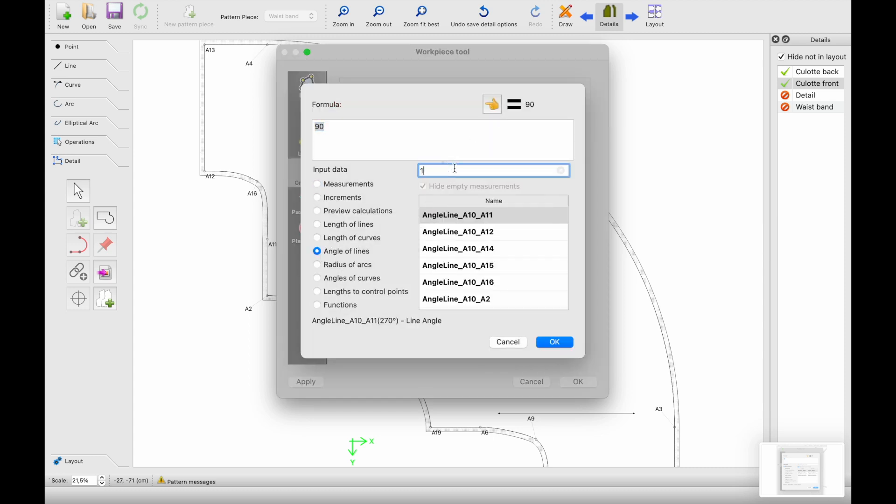
pyautogui.write('3')
pyautogui.click(475, 217)
pyautogui.click(493, 105)
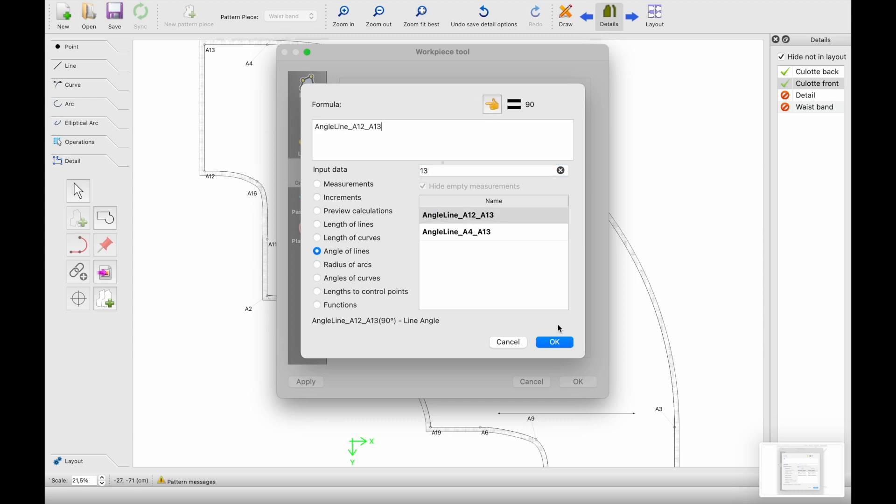
pyautogui.click(556, 344)
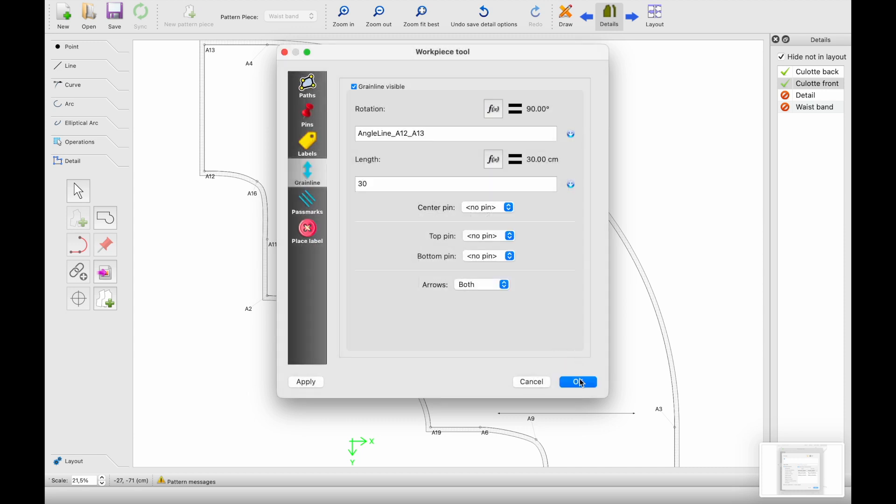
pyautogui.click(578, 382)
# - Move the grainline inside the Culotte back piece, just below the hem near A4 and parallel to the A12–A13 edge
pyautogui.scroll(-1, 293, 320)
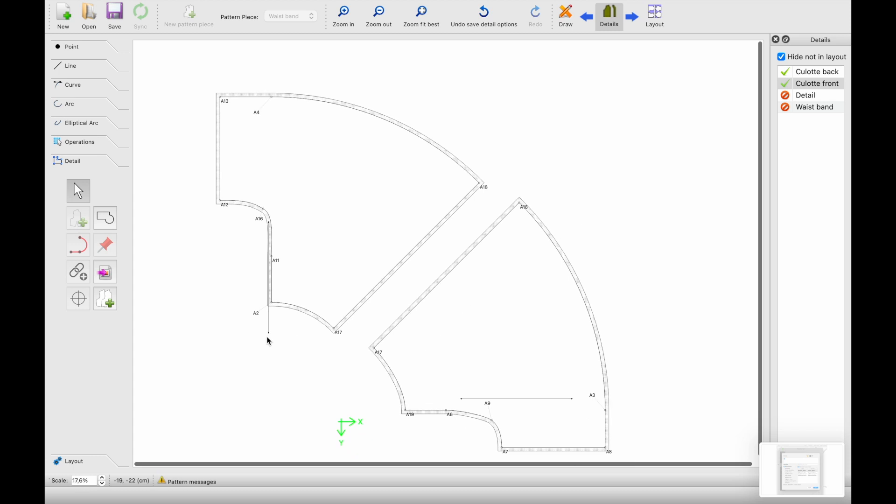
pyautogui.moveTo(271, 339); pyautogui.dragTo(281, 222)
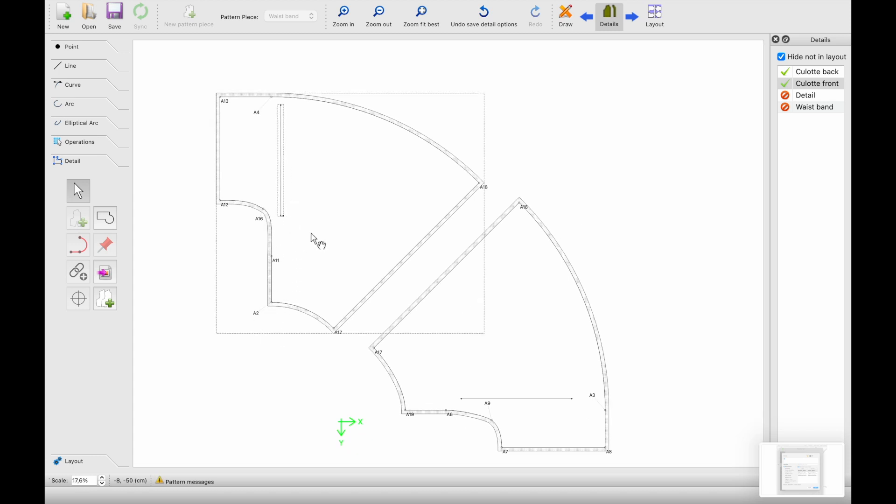
pyautogui.scroll(1, 314, 239)
pyautogui.scroll(-2, 315, 240)
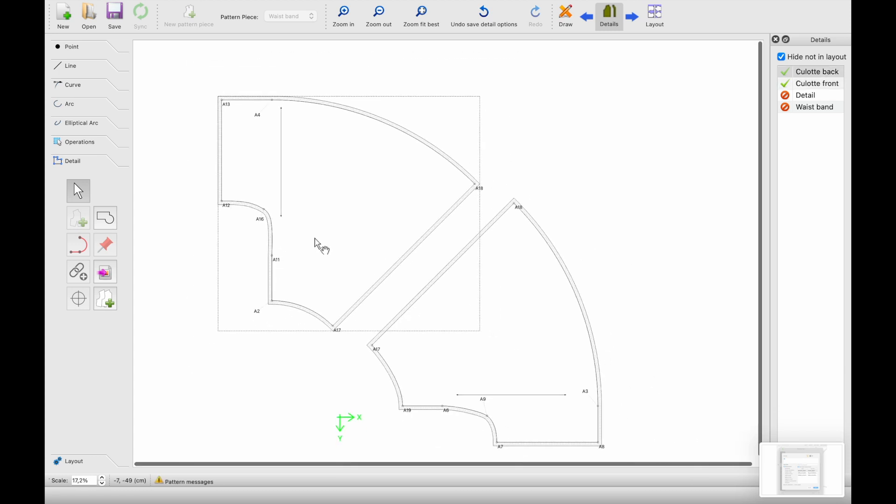
# - Set the formula of the #Skirt_angle increment to 45 degrees in the variables table and close the table
pyautogui.click(256, 7)
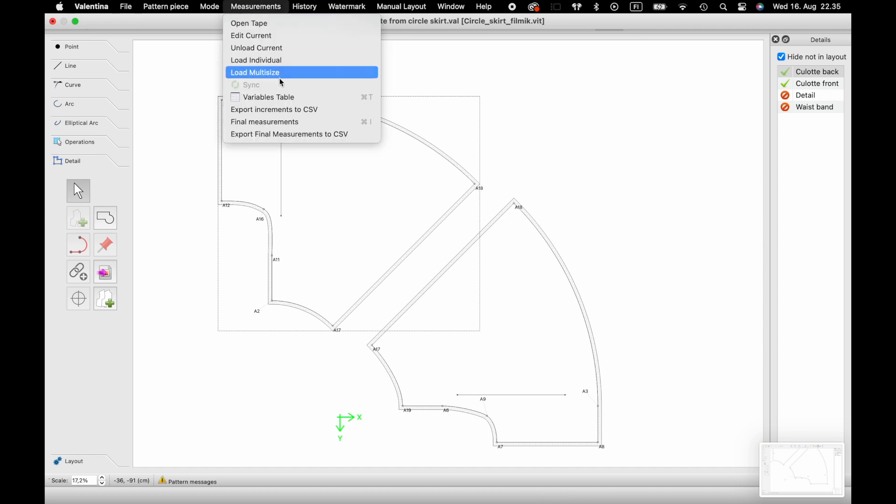
pyautogui.click(286, 98)
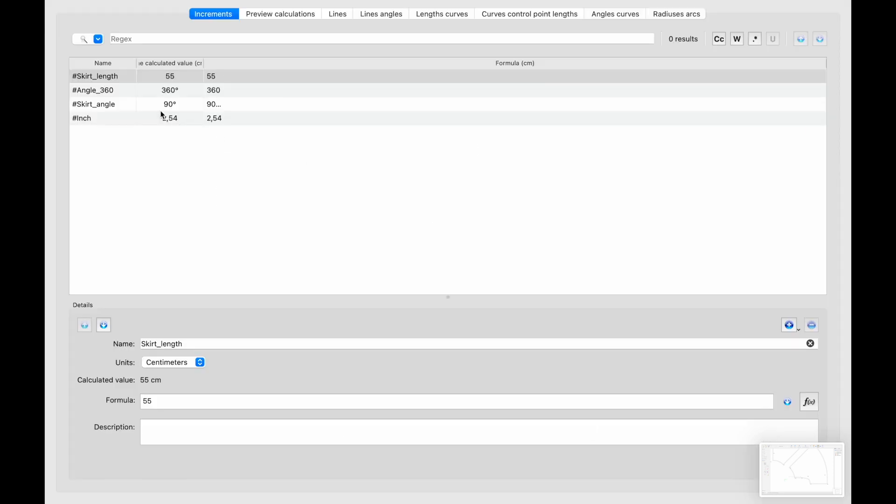
pyautogui.click(162, 106)
pyautogui.click(157, 403)
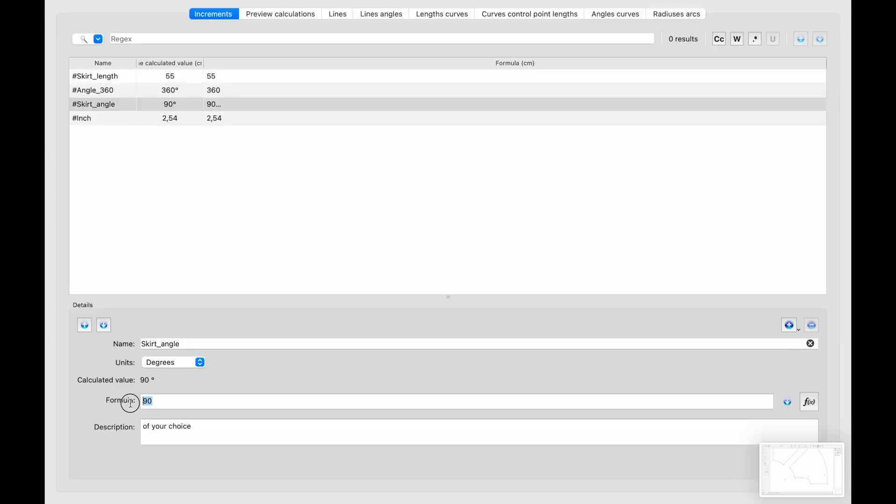
pyautogui.write('45')
pyautogui.moveTo(56, 22)
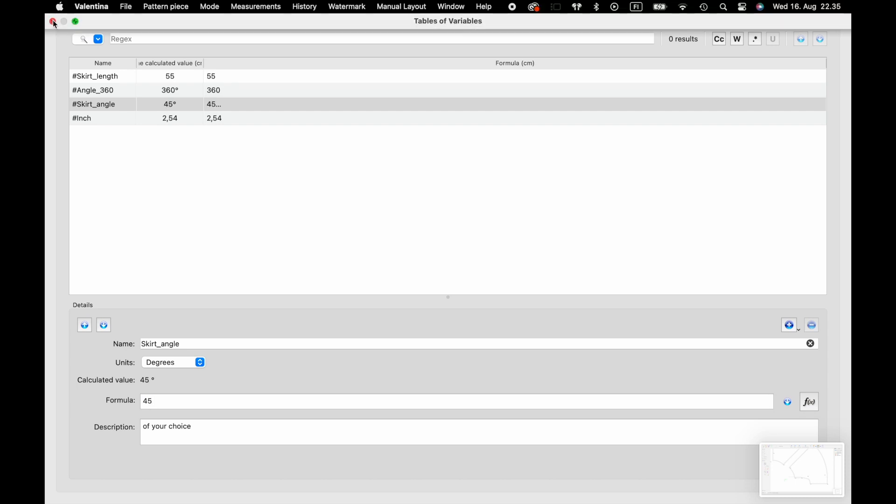
pyautogui.click(56, 22)
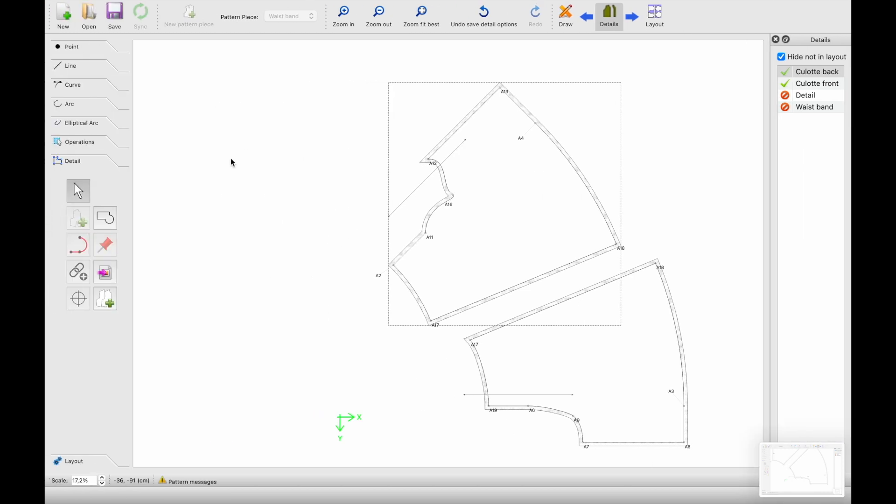
# - Reshape the back crotch curve from A12 through A16 to A11 in the draft into a smooth bend by adjusting its control points
pyautogui.scroll(3, 424, 216)
pyautogui.scroll(1, 423, 216)
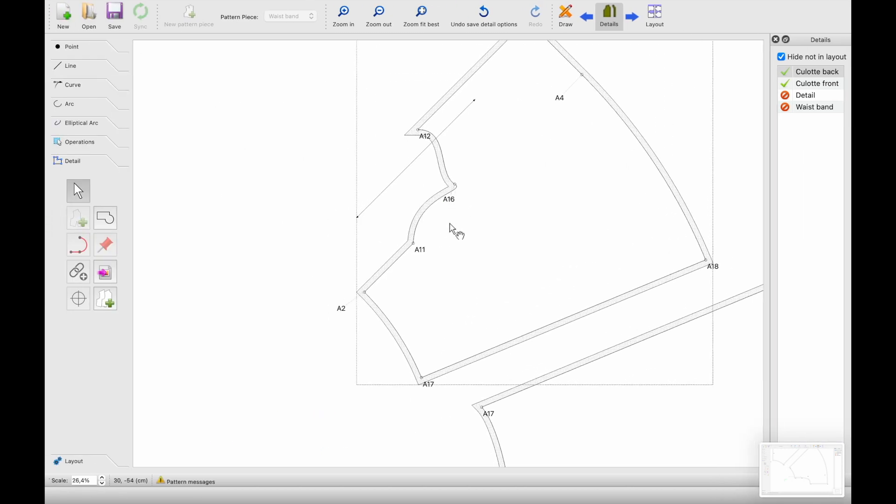
pyautogui.scroll(-2, 450, 215)
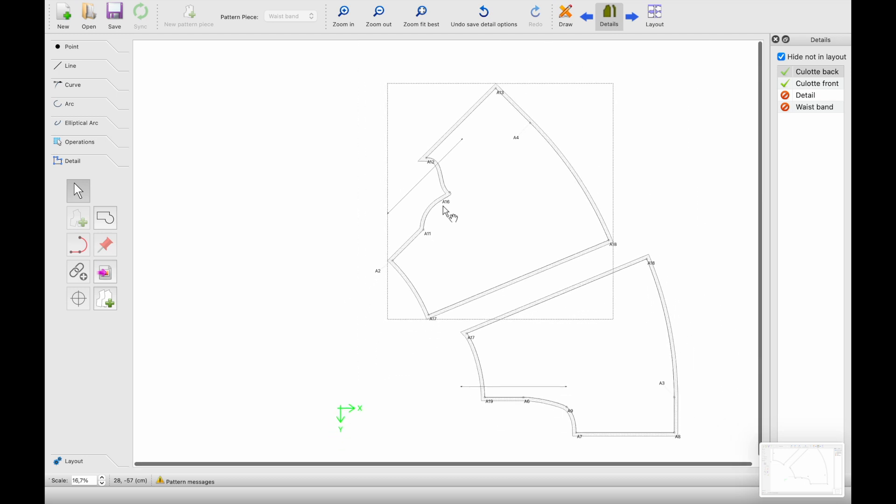
pyautogui.scroll(3, 450, 215)
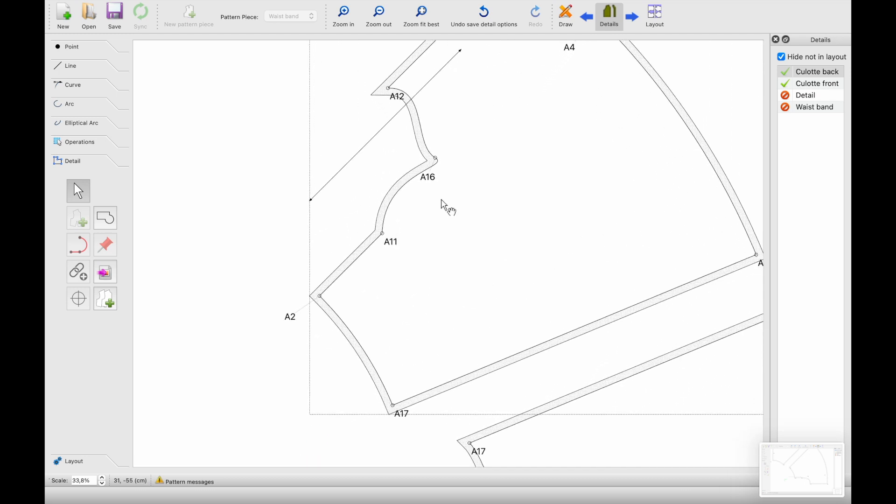
pyautogui.click(565, 19)
pyautogui.scroll(5, 366, 216)
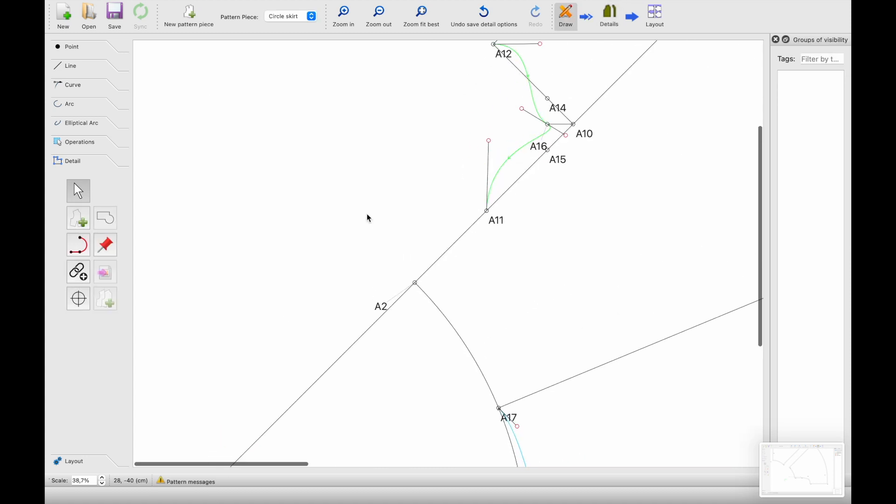
pyautogui.scroll(3, 511, 197)
pyautogui.moveTo(398, 220); pyautogui.dragTo(467, 282)
pyautogui.moveTo(538, 219); pyautogui.dragTo(522, 243)
pyautogui.scroll(4, 520, 245)
pyautogui.moveTo(497, 207); pyautogui.dragTo(489, 280)
pyautogui.scroll(-3, 513, 327)
pyautogui.moveTo(522, 364); pyautogui.dragTo(518, 362)
# - Return to the workpieces and move the Culotte back grainline inside the piece, between A16 and A4, clear of the crotch curve
pyautogui.click(603, 17)
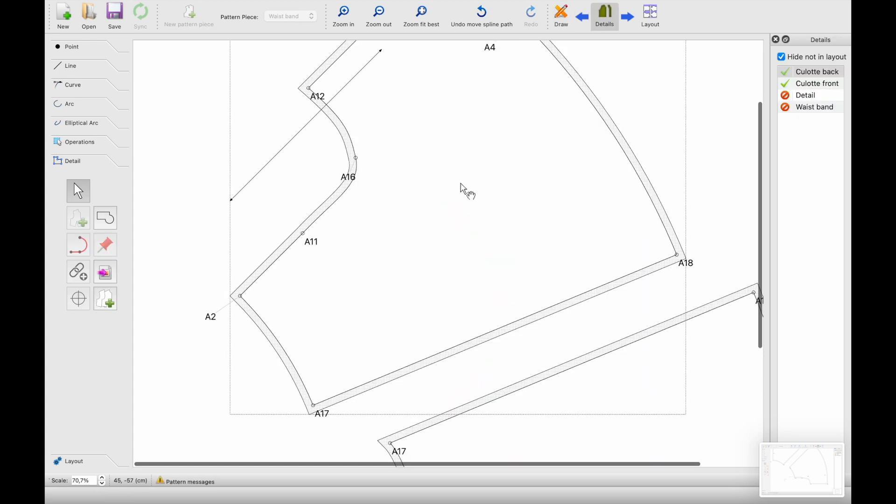
pyautogui.scroll(-3, 464, 190)
pyautogui.scroll(1, 376, 127)
pyautogui.moveTo(379, 129); pyautogui.dragTo(427, 91)
pyautogui.scroll(1, 432, 107)
pyautogui.scroll(1, 431, 108)
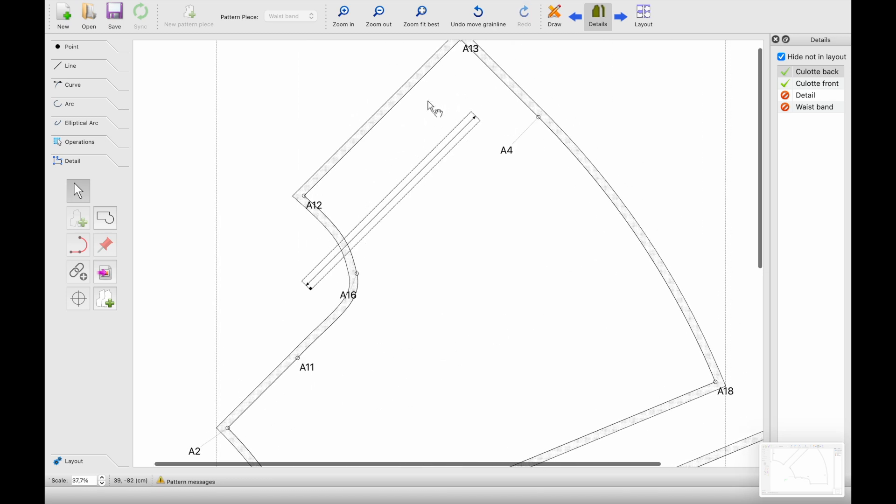
pyautogui.moveTo(432, 172); pyautogui.dragTo(509, 203)
pyautogui.keyDown('ctrl'); pyautogui.scroll(-4, 511, 207); pyautogui.keyUp('ctrl')
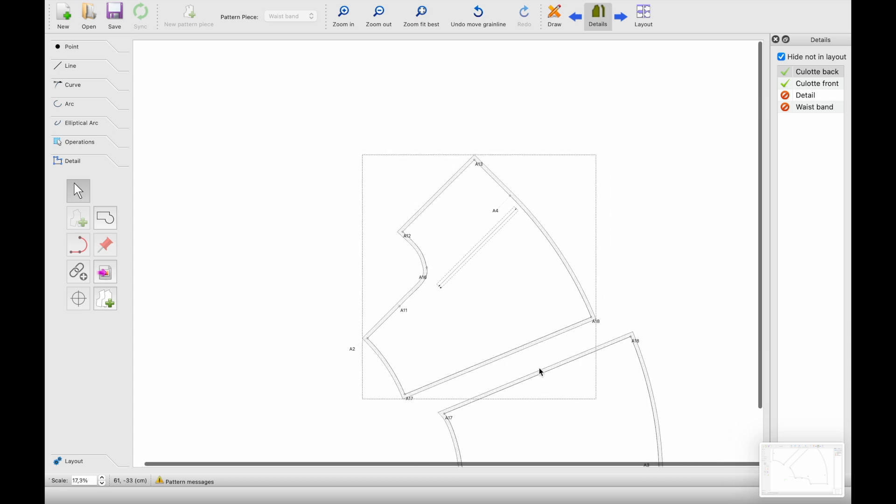
# - Move the Culotte front grainline fully inside the piece, above the curve from A6 to A9 and towards A3
pyautogui.scroll(-3, 546, 372)
pyautogui.keyDown('ctrl'); pyautogui.scroll(3, 592, 404); pyautogui.keyUp('ctrl')
pyautogui.scroll(-2, 592, 404)
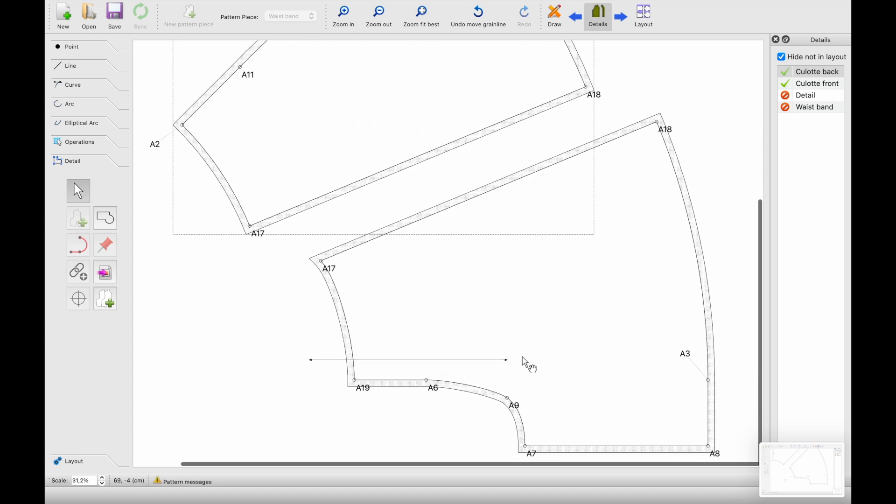
pyautogui.moveTo(510, 364); pyautogui.dragTo(644, 368)
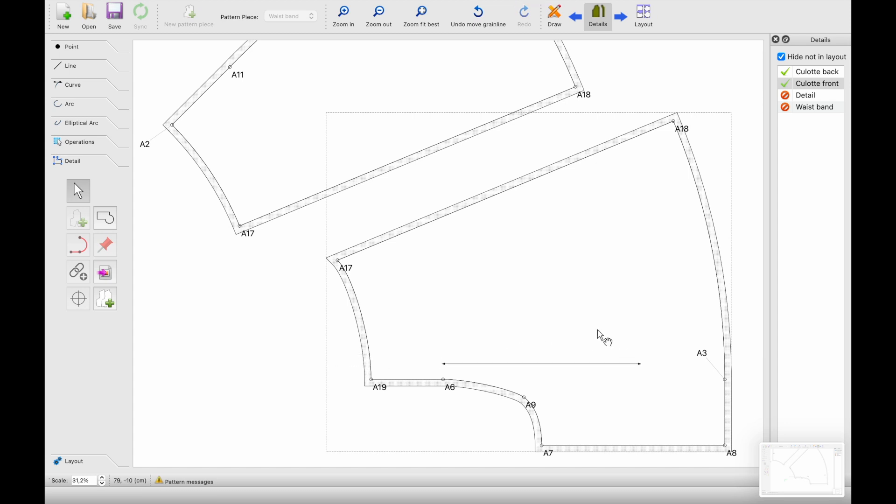
pyautogui.keyDown('ctrl'); pyautogui.scroll(-1, 602, 337); pyautogui.keyUp('ctrl')
pyautogui.keyDown('ctrl'); pyautogui.scroll(-2, 602, 336); pyautogui.keyUp('ctrl')
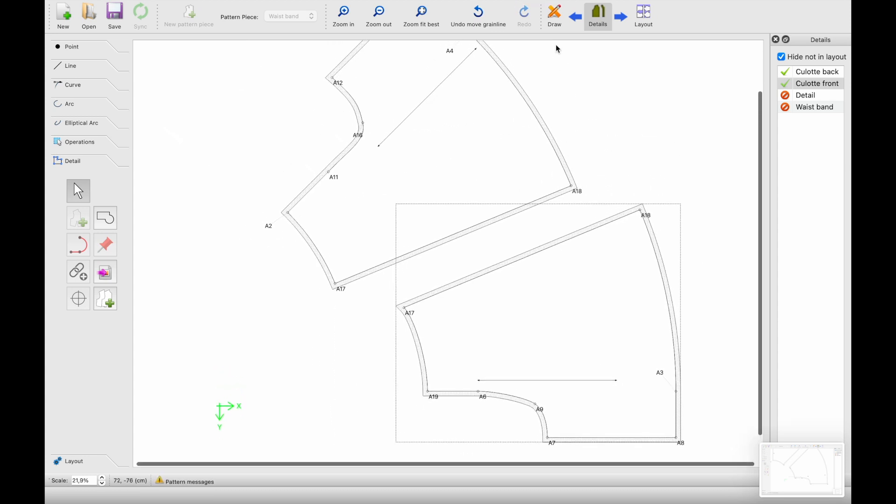
# - Switch to the draft and move the labels of points A4 and A10 clear of the construction lines
pyautogui.click(555, 17)
pyautogui.keyDown('ctrl'); pyautogui.scroll(-3, 188, 159); pyautogui.keyUp('ctrl')
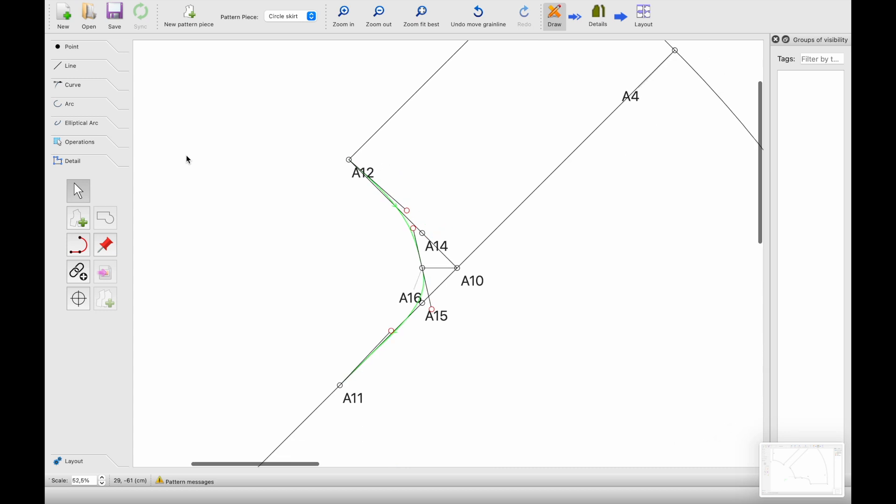
pyautogui.keyDown('ctrl'); pyautogui.scroll(-3, 192, 189); pyautogui.keyUp('ctrl')
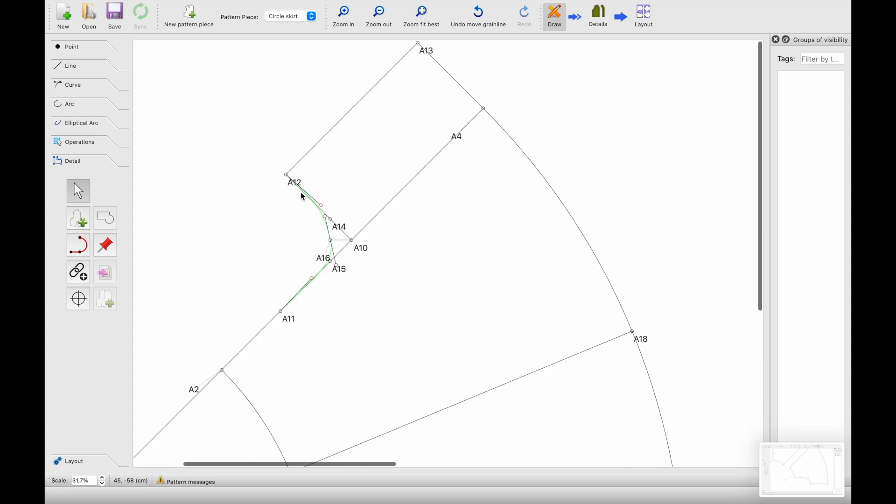
pyautogui.keyDown('ctrl'); pyautogui.scroll(3, 303, 197); pyautogui.keyUp('ctrl')
pyautogui.keyDown('ctrl'); pyautogui.scroll(-3, 301, 194); pyautogui.keyUp('ctrl')
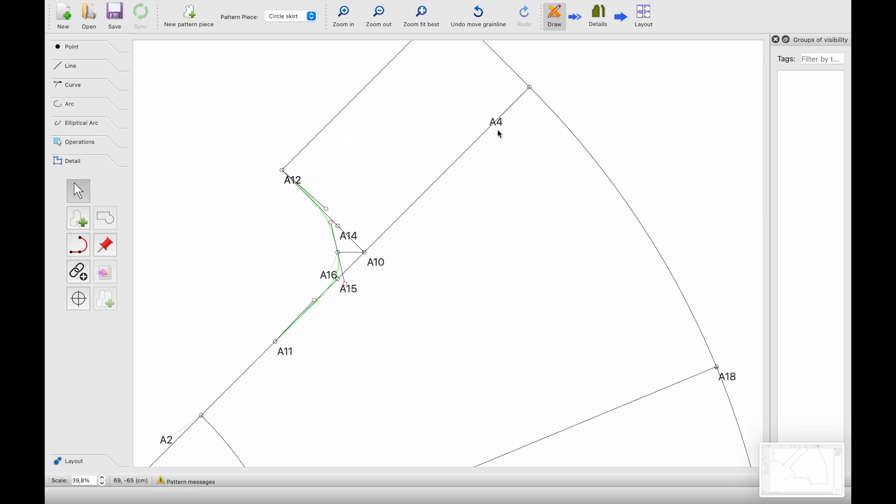
pyautogui.moveTo(498, 125); pyautogui.dragTo(508, 150)
pyautogui.keyDown('ctrl'); pyautogui.scroll(2, 456, 148); pyautogui.keyUp('ctrl')
pyautogui.keyDown('ctrl'); pyautogui.scroll(2, 456, 147); pyautogui.keyUp('ctrl')
pyautogui.keyDown('ctrl'); pyautogui.scroll(-1, 439, 178); pyautogui.keyUp('ctrl')
pyautogui.moveTo(359, 295); pyautogui.dragTo(368, 324)
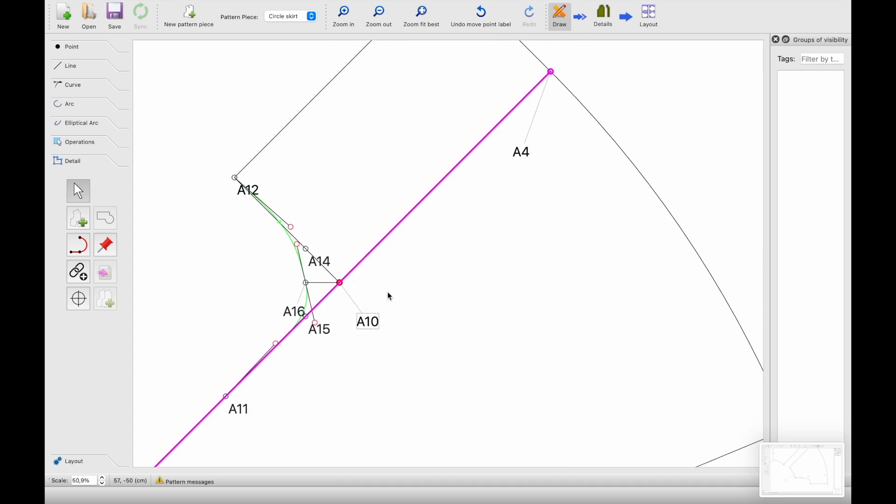
# - Add a pin at point A10 to the Culotte back piece
pyautogui.click(108, 250)
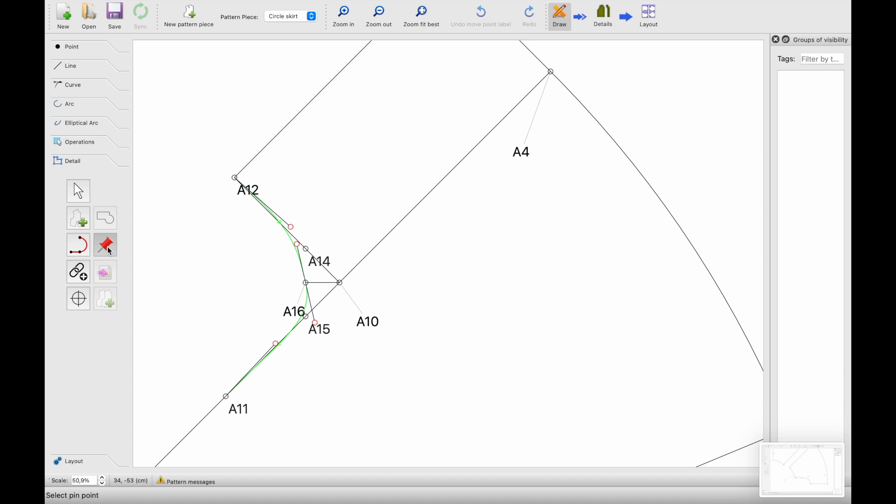
pyautogui.click(373, 324)
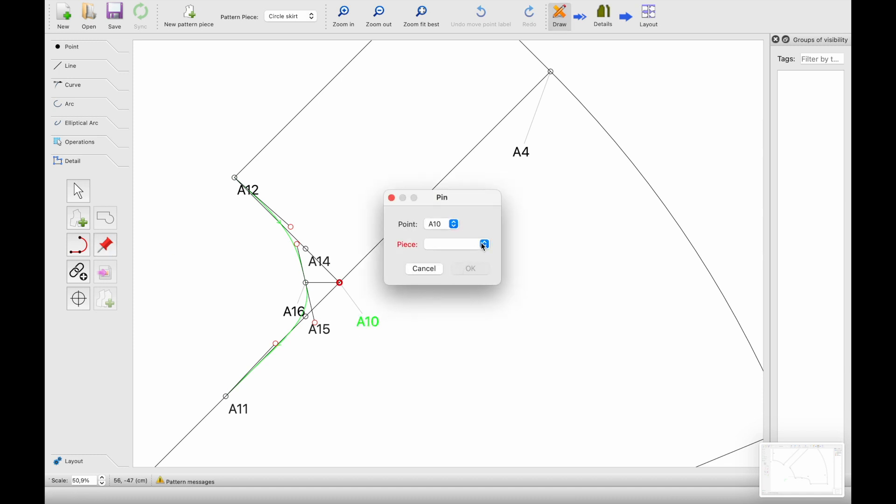
pyautogui.click(483, 245)
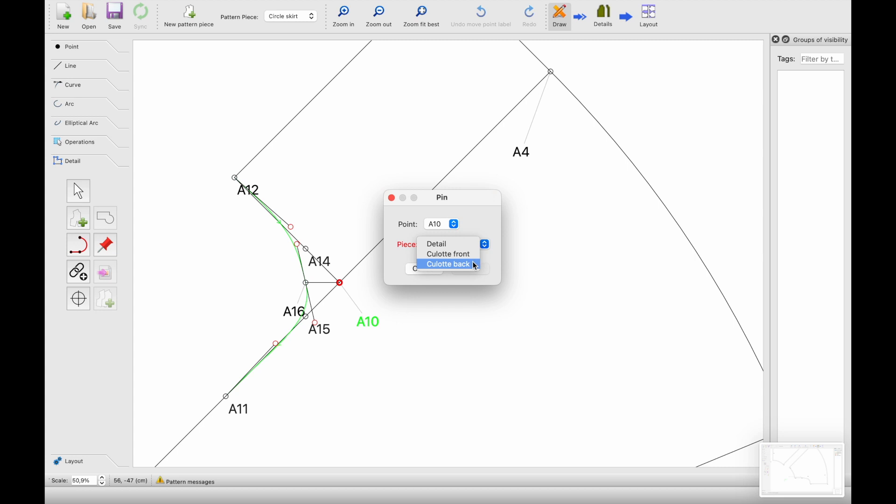
pyautogui.click(476, 265)
pyautogui.click(480, 271)
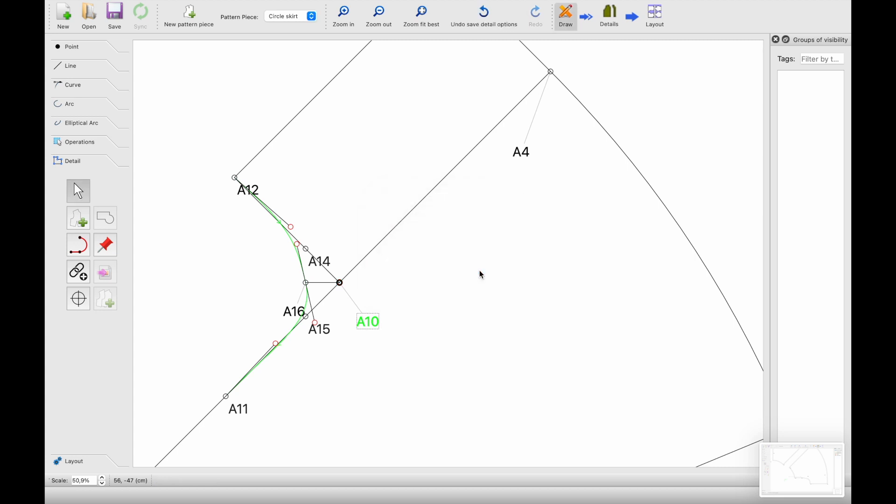
# - Add a pin at point A4 to the Culotte back piece
pyautogui.click(102, 247)
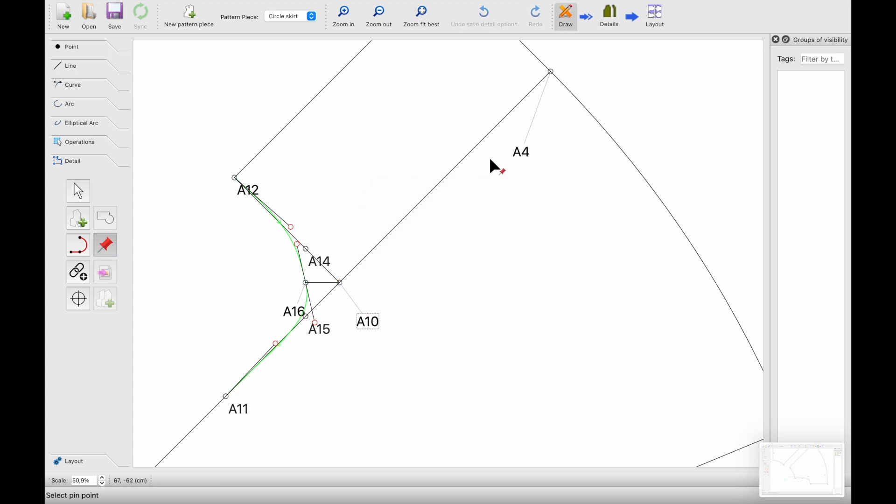
pyautogui.click(521, 154)
pyautogui.click(485, 244)
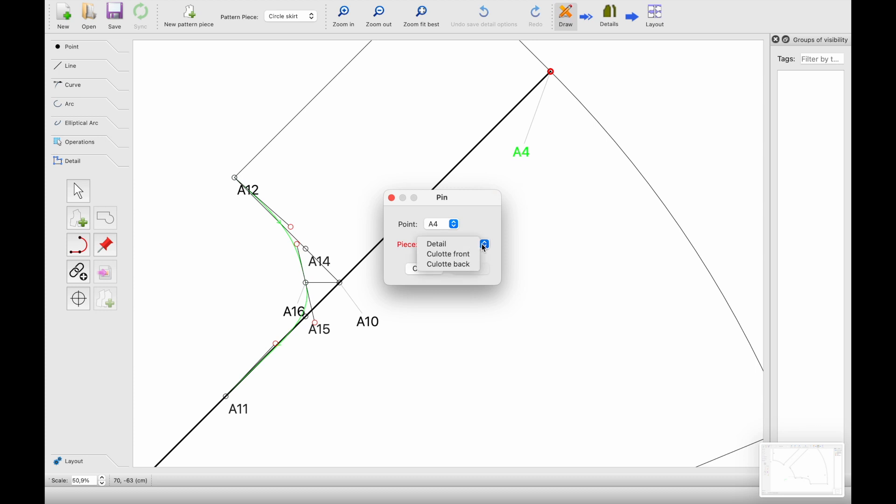
pyautogui.click(470, 265)
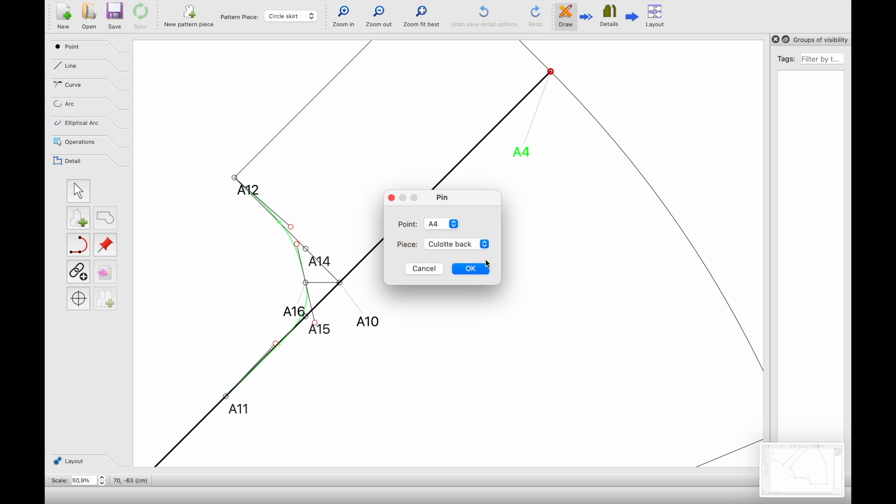
pyautogui.click(481, 270)
# - Add a pin at point A5 to the Culotte front piece
pyautogui.scroll(-5, 500, 295)
pyautogui.scroll(-3, 504, 310)
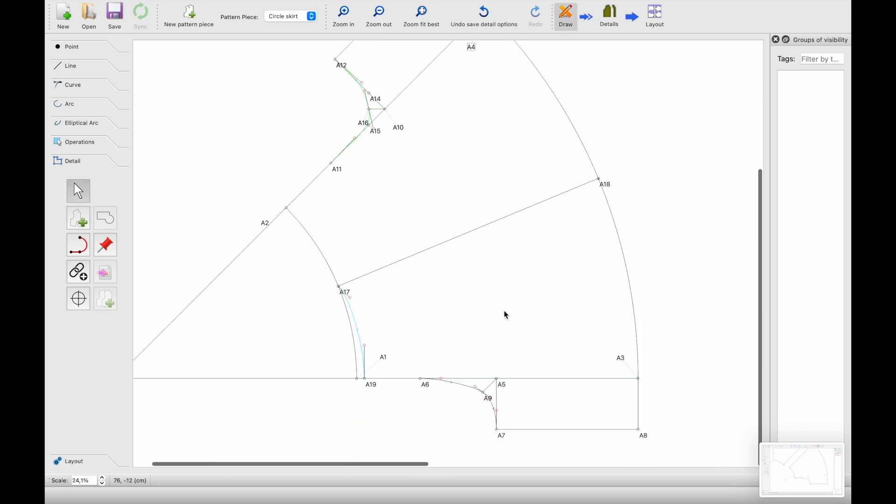
pyautogui.scroll(3, 504, 337)
pyautogui.scroll(-3, 506, 336)
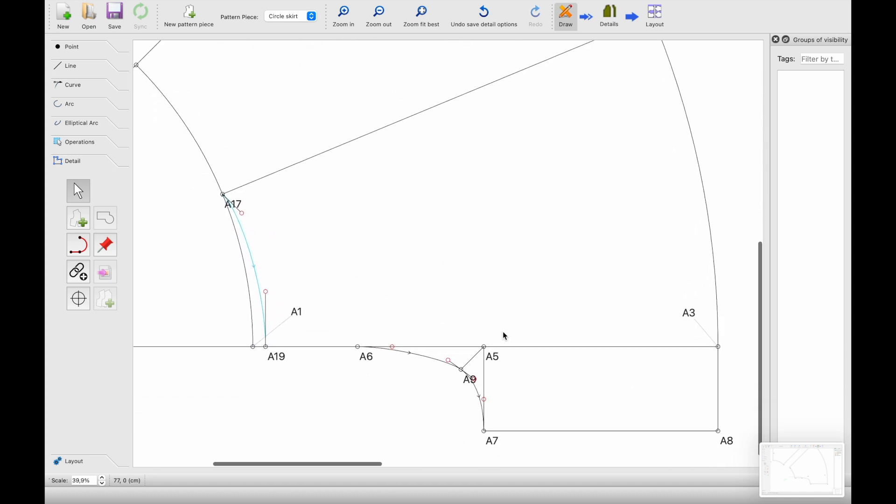
pyautogui.scroll(2, 505, 336)
pyautogui.hscroll(2, 506, 335)
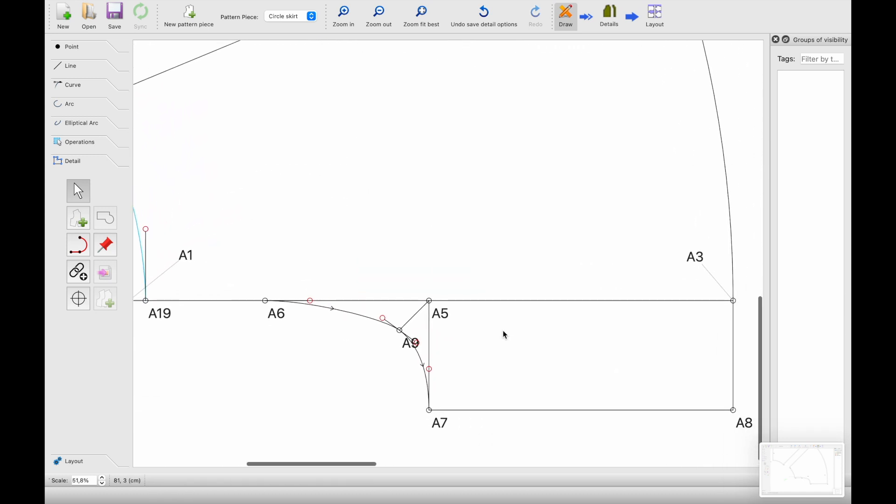
pyautogui.click(106, 246)
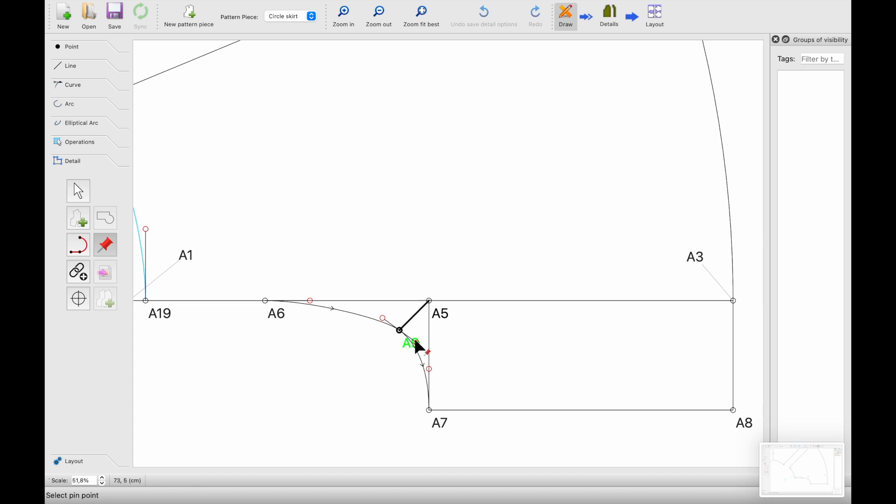
pyautogui.click(434, 310)
pyautogui.click(484, 244)
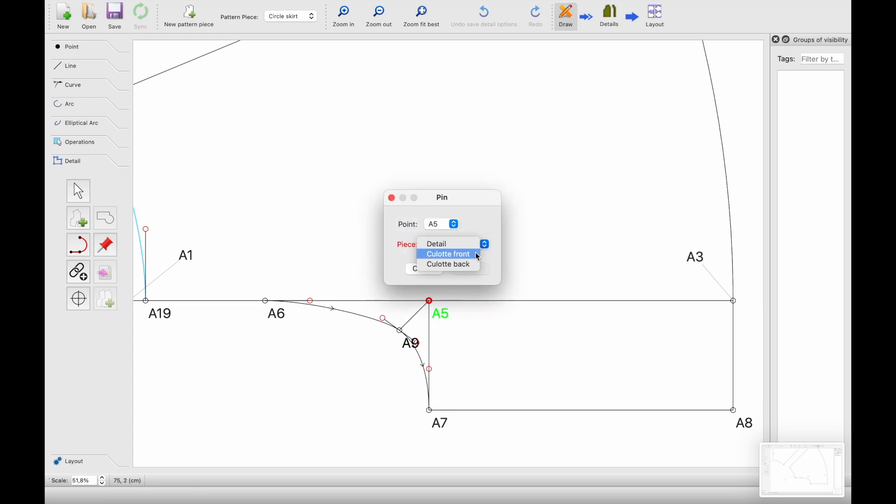
pyautogui.click(473, 258)
pyautogui.click(481, 268)
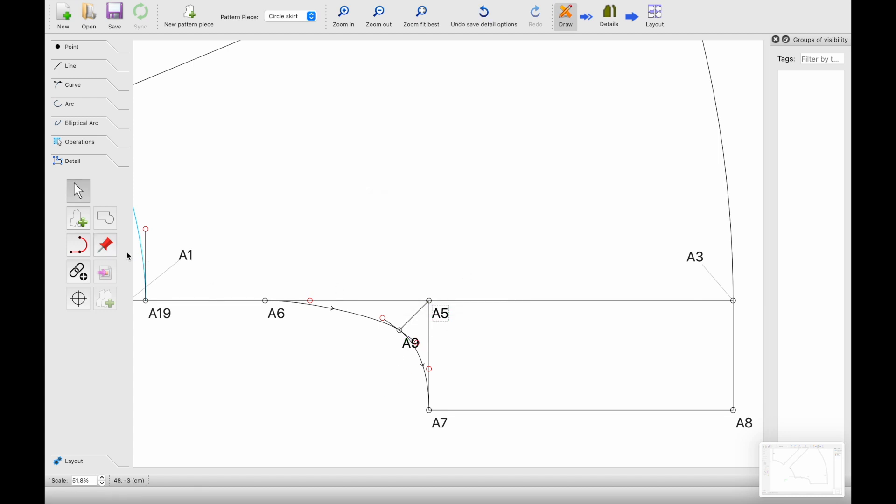
# - Add a pin at point A3 to the Culotte front piece
pyautogui.click(111, 246)
pyautogui.click(695, 260)
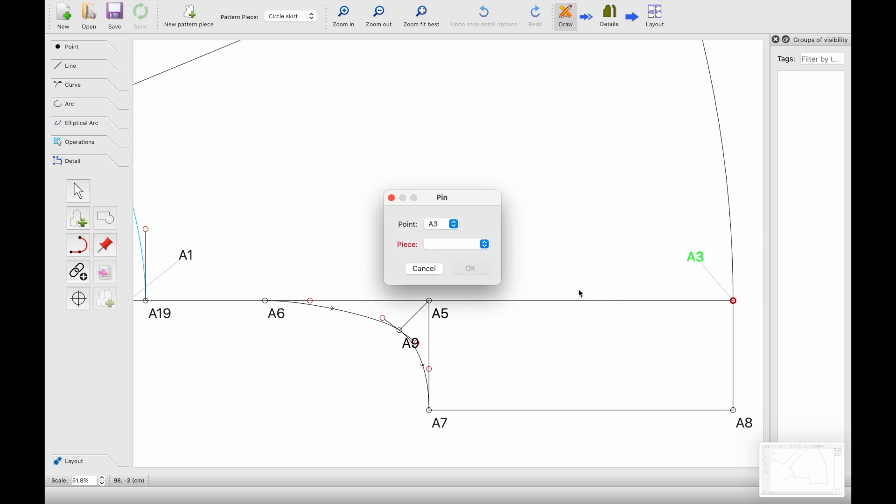
pyautogui.click(487, 245)
pyautogui.click(470, 258)
pyautogui.click(481, 270)
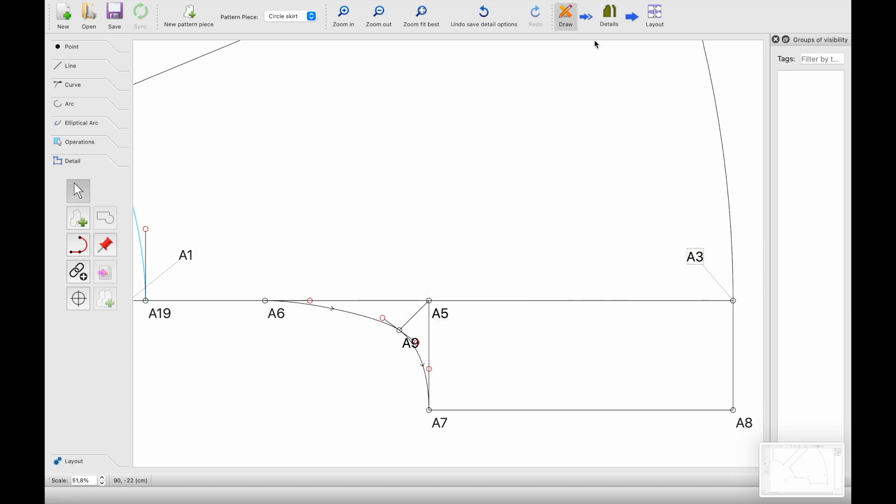
# - Return to the workpieces and anchor the Culotte front grainline with A5 as its top pin and A3 as its bottom pin
pyautogui.click(606, 18)
pyautogui.scroll(2, 483, 194)
pyautogui.scroll(-4, 483, 194)
pyautogui.keyDown('ctrl'); pyautogui.scroll(2, 483, 194); pyautogui.keyUp('ctrl')
pyautogui.scroll(-3, 480, 194)
pyautogui.rightClick(454, 259)
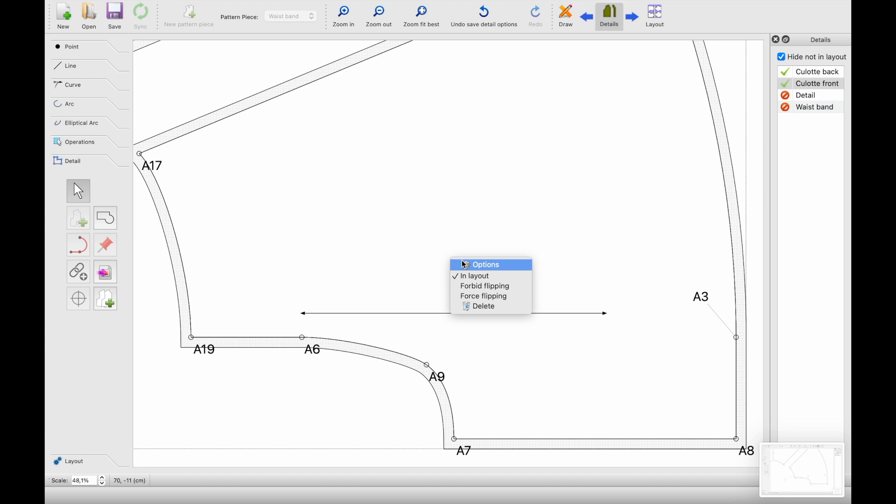
pyautogui.click(481, 264)
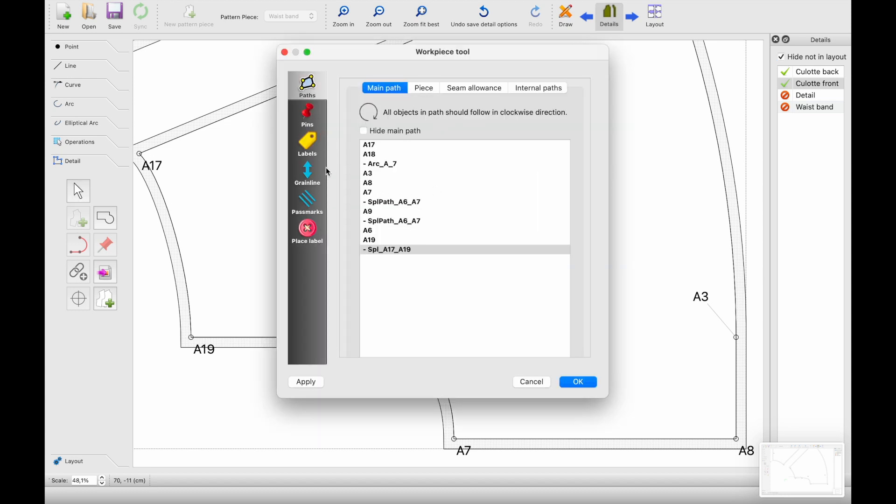
pyautogui.click(308, 175)
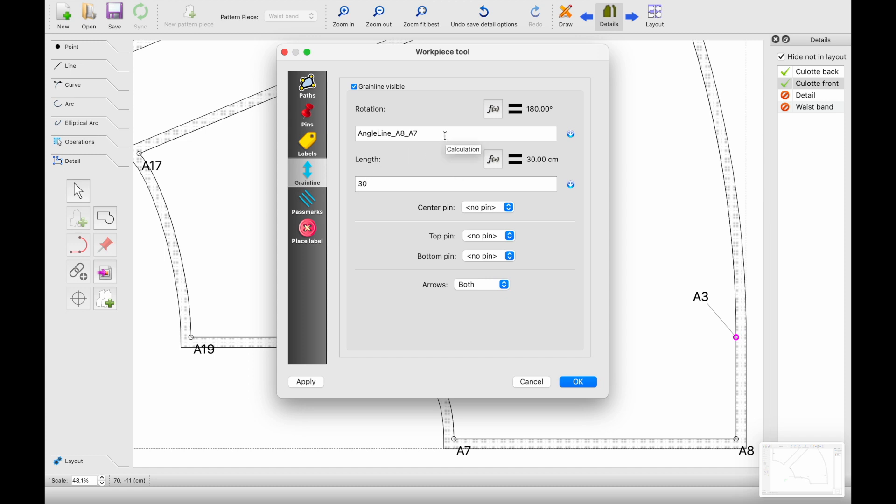
pyautogui.click(508, 236)
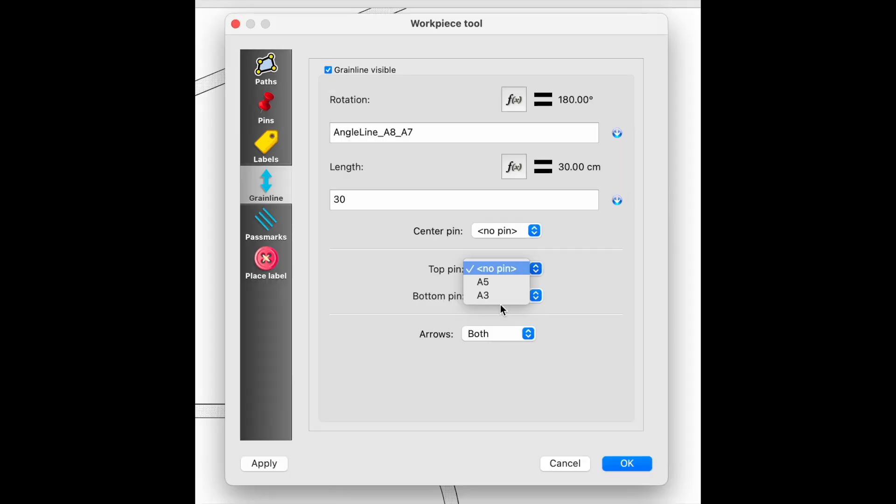
pyautogui.click(471, 246)
pyautogui.click(533, 296)
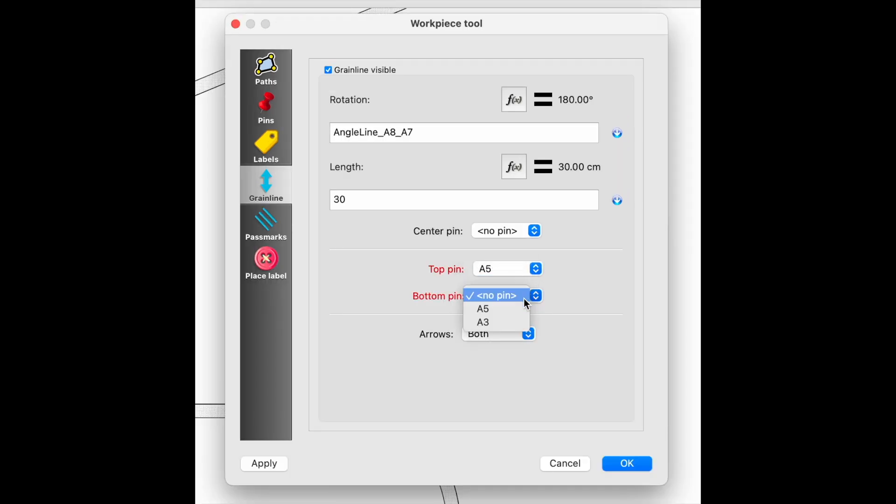
pyautogui.click(510, 319)
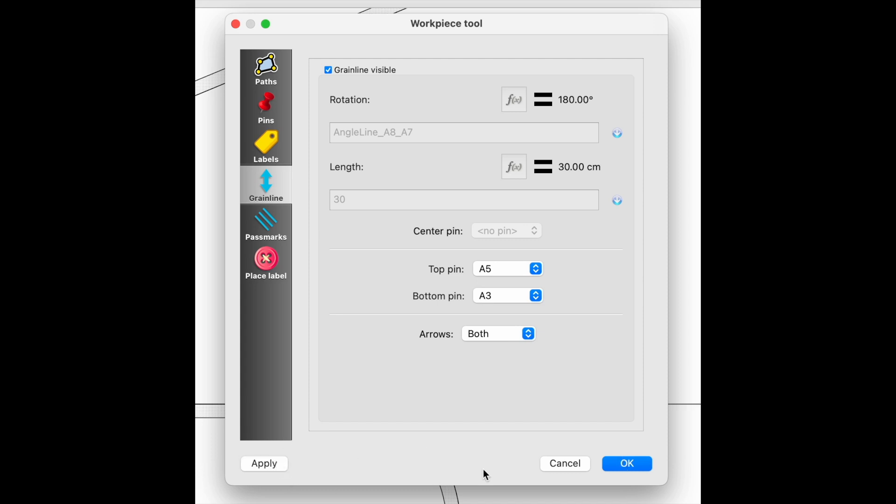
pyautogui.click(611, 462)
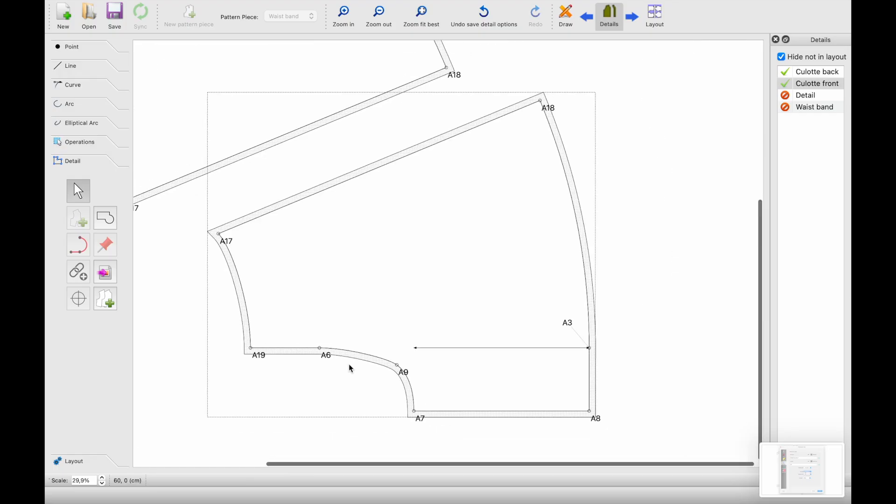
# - Anchor the Culotte back grainline between A10 as its top pin and A4 as its bottom pin
pyautogui.scroll(5, 410, 336)
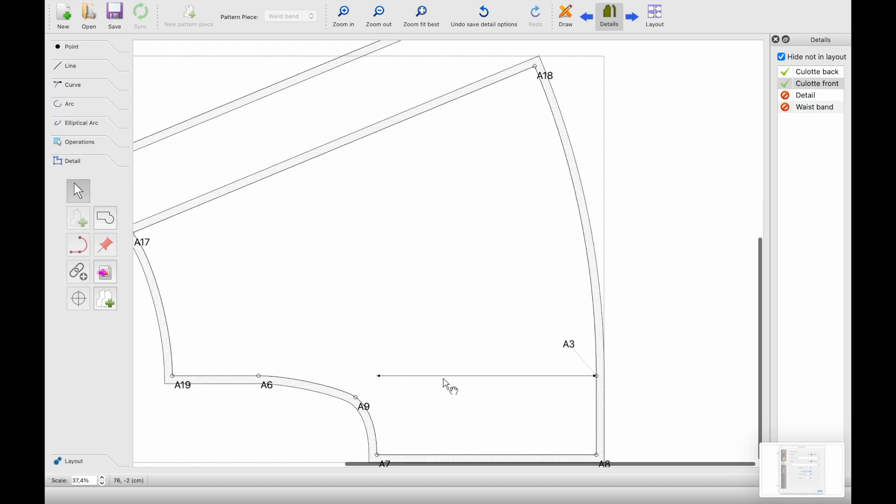
pyautogui.scroll(-5, 366, 260)
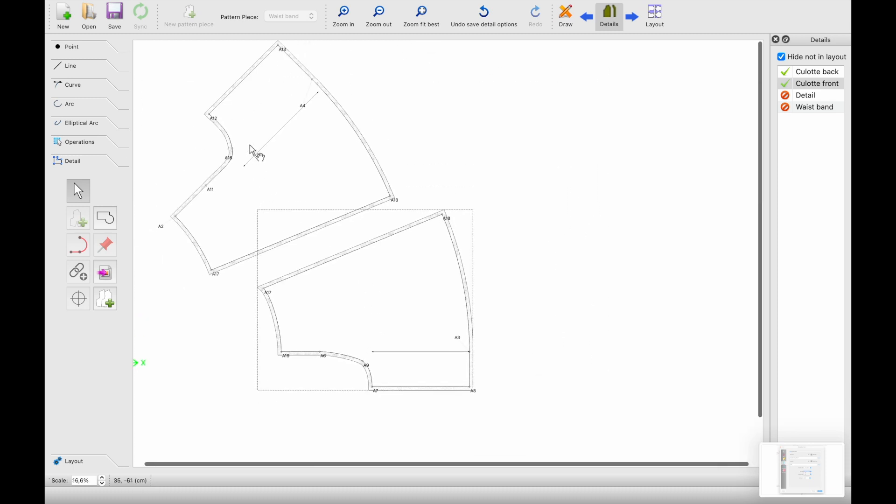
pyautogui.scroll(10, 250, 147)
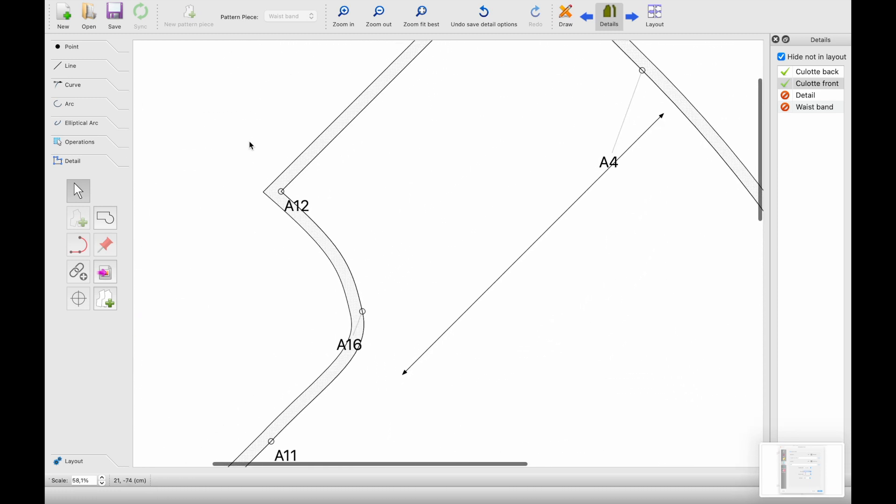
pyautogui.rightClick(379, 210)
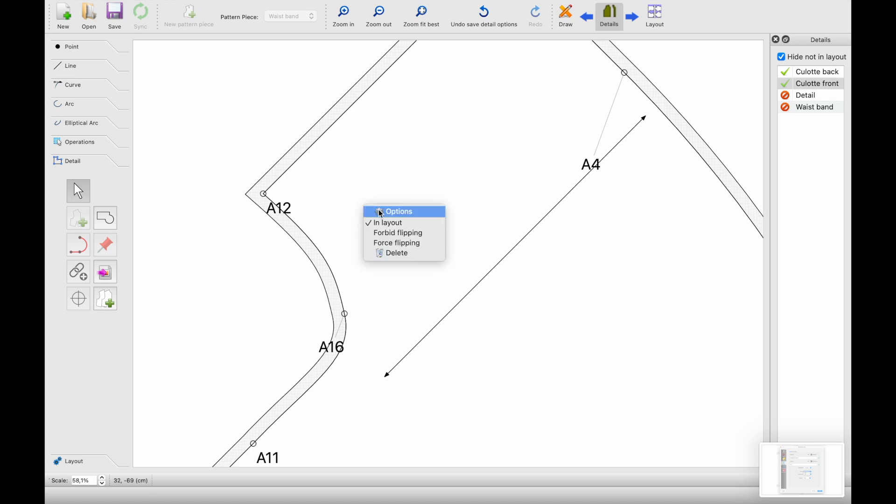
pyautogui.click(381, 212)
pyautogui.click(308, 173)
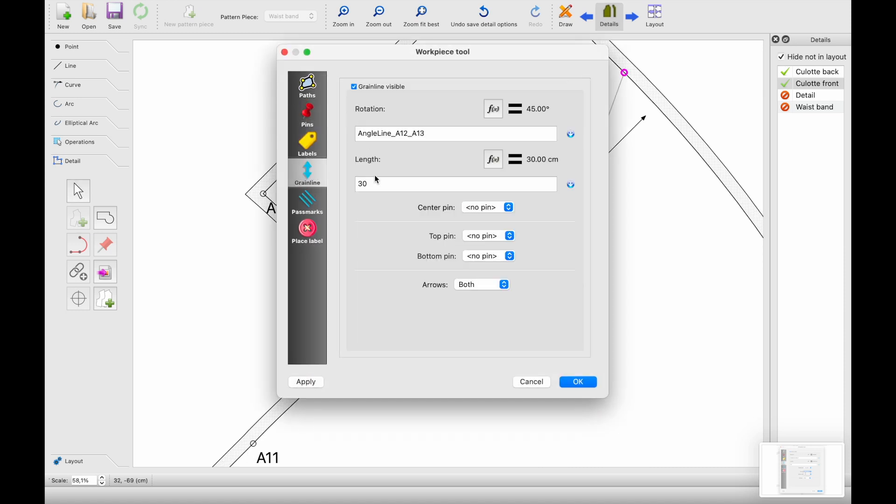
pyautogui.click(510, 236)
pyautogui.click(496, 246)
pyautogui.click(499, 256)
pyautogui.click(494, 275)
pyautogui.click(573, 381)
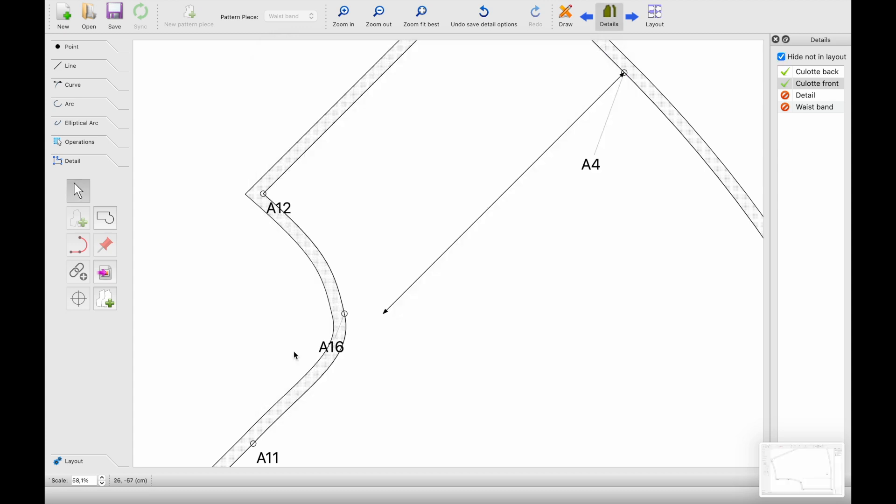
# - Switch to the draft and reshape the front waist curve from A17 to A19 so it continues the back waist arc smoothly at A17
pyautogui.scroll(-6, 296, 354)
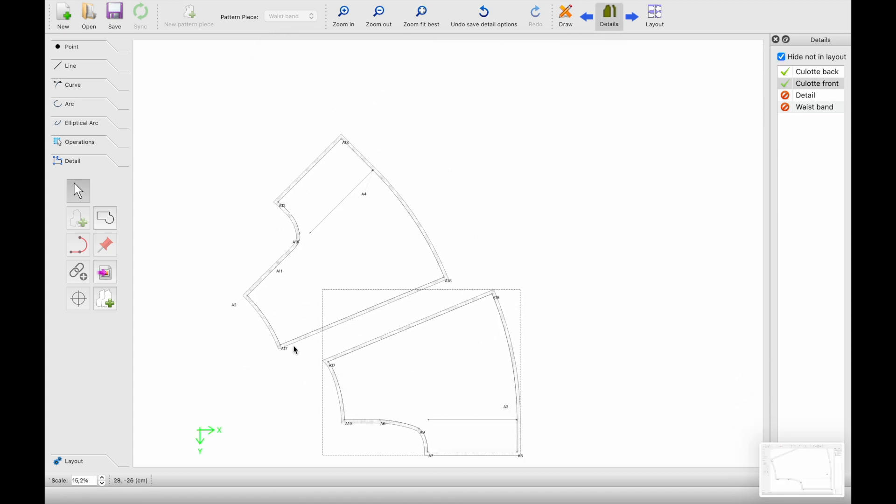
pyautogui.scroll(3, 295, 354)
pyautogui.scroll(-2, 284, 345)
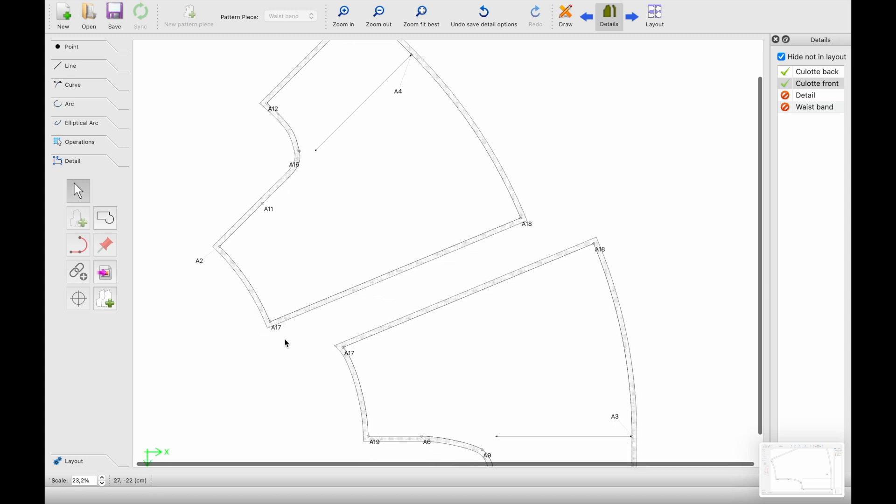
pyautogui.scroll(1, 320, 373)
pyautogui.scroll(-2, 325, 373)
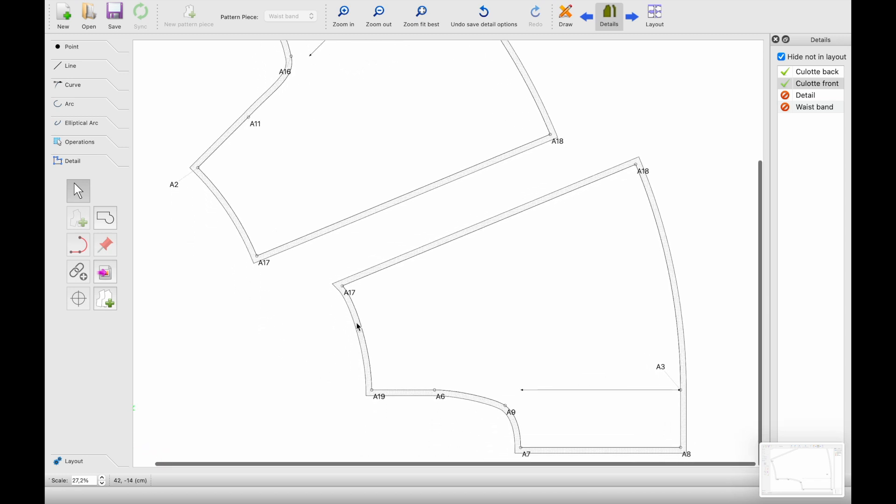
pyautogui.scroll(3, 334, 292)
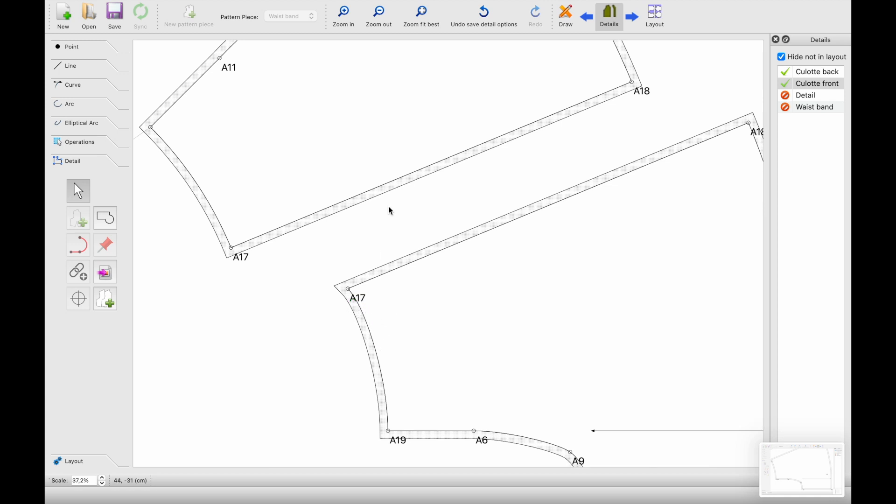
pyautogui.click(566, 18)
pyautogui.hscroll(-5, 264, 247)
pyautogui.scroll(2, 264, 247)
pyautogui.scroll(3, 278, 220)
pyautogui.scroll(1, 325, 204)
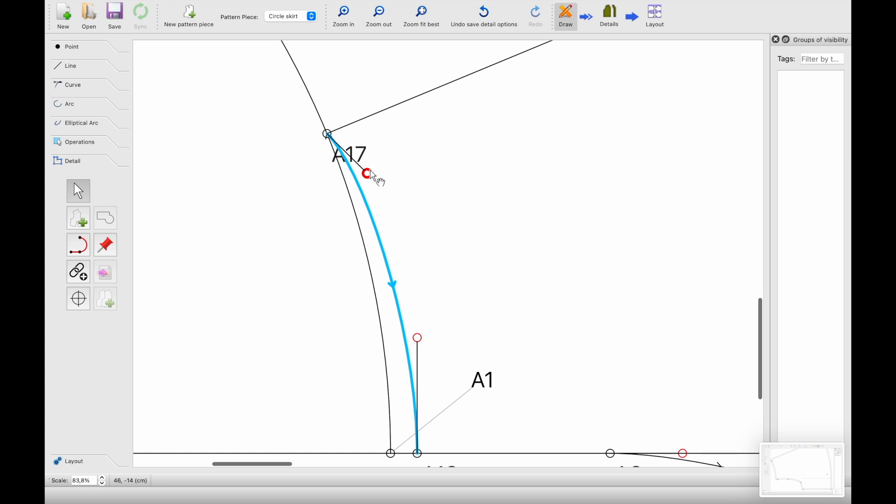
pyautogui.moveTo(367, 180); pyautogui.dragTo(357, 194)
pyautogui.moveTo(354, 198); pyautogui.dragTo(405, 301)
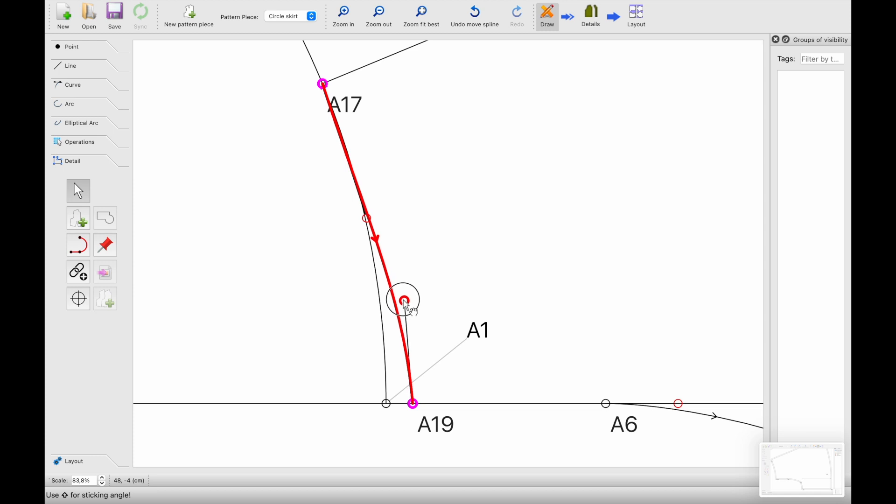
pyautogui.scroll(-5, 405, 302)
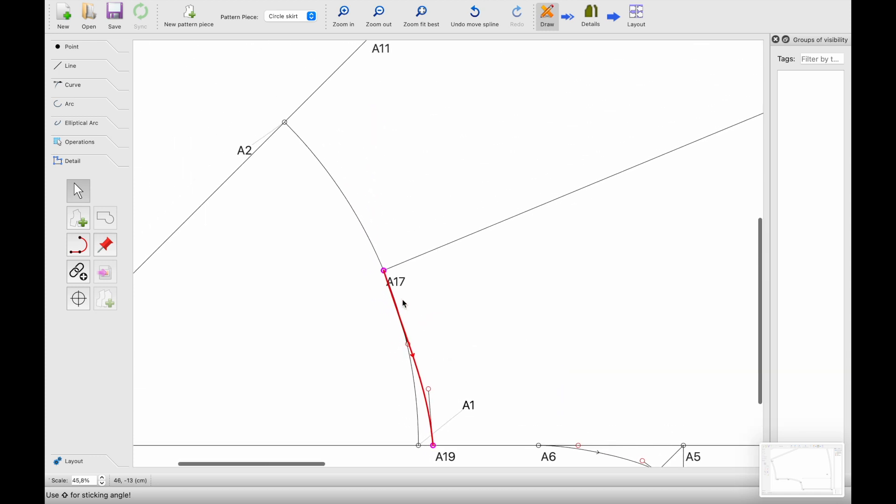
# - Switch to the pattern piece details and turn A11 on the Culotte back into a passmark
pyautogui.scroll(-3, 405, 303)
pyautogui.scroll(5, 404, 300)
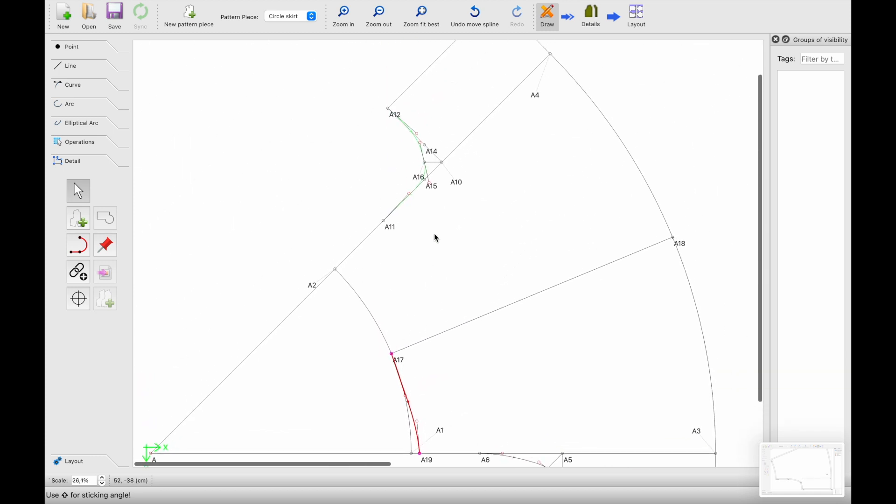
pyautogui.click(583, 23)
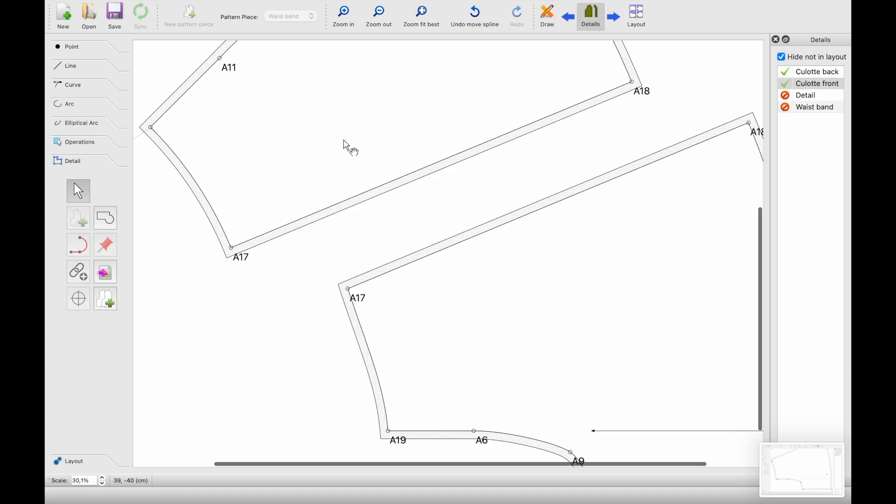
pyautogui.scroll(-5, 329, 237)
pyautogui.scroll(3, 329, 239)
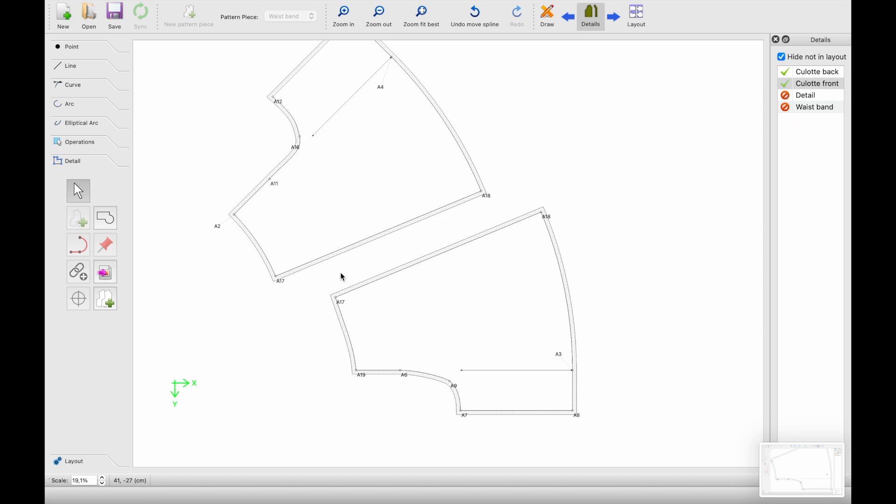
pyautogui.scroll(6, 290, 214)
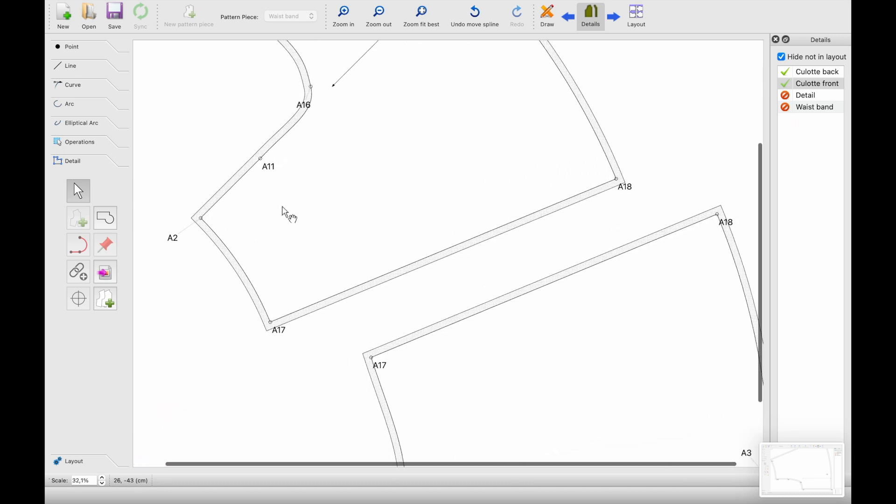
pyautogui.scroll(-5, 289, 210)
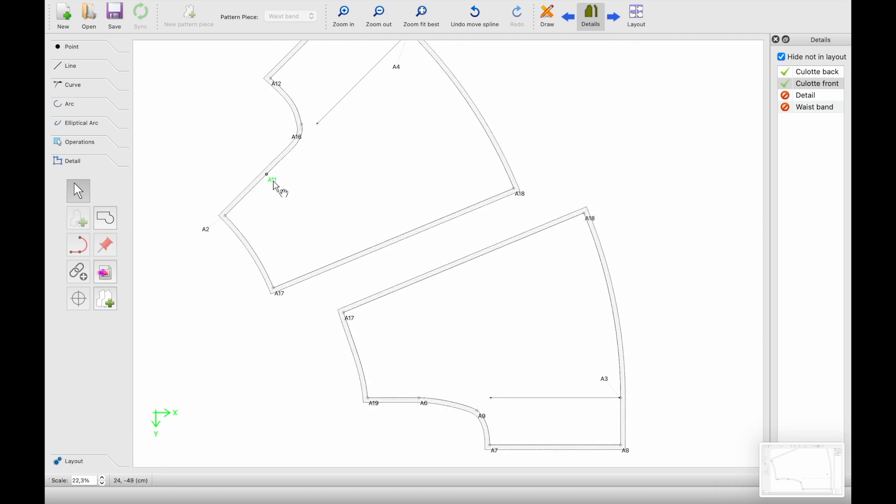
pyautogui.rightClick(276, 185)
pyautogui.click(289, 202)
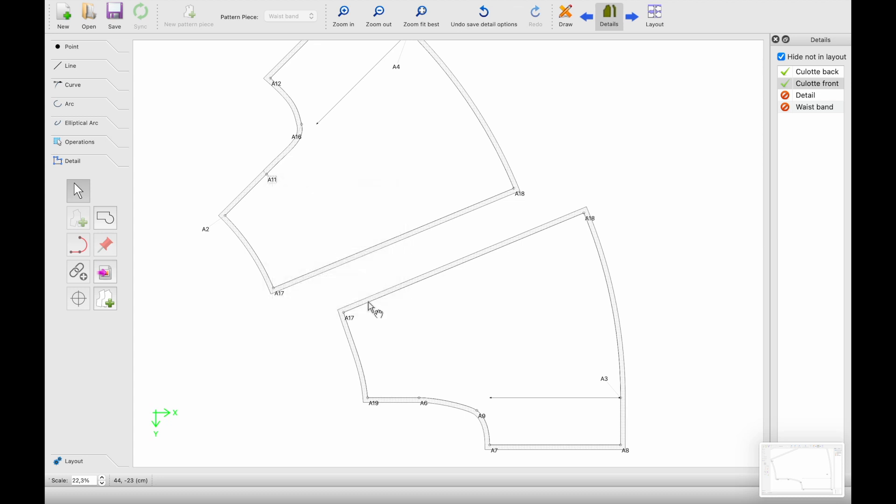
# - Turn A6 on the Culotte front piece into a passmark
pyautogui.scroll(5, 420, 385)
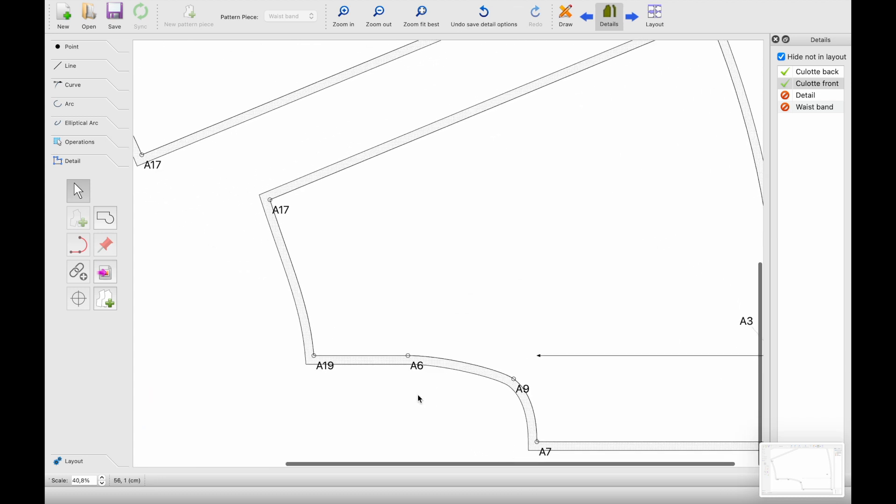
pyautogui.rightClick(418, 374)
pyautogui.click(431, 386)
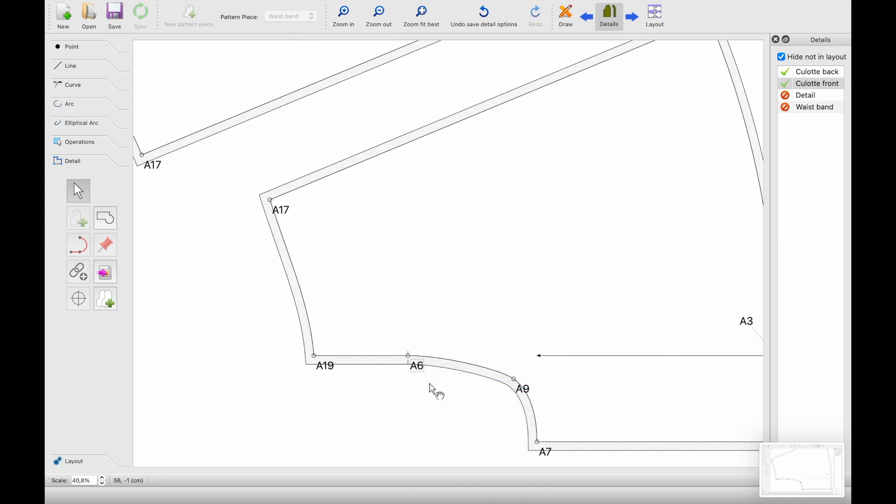
pyautogui.scroll(-5, 432, 388)
pyautogui.scroll(3, 430, 389)
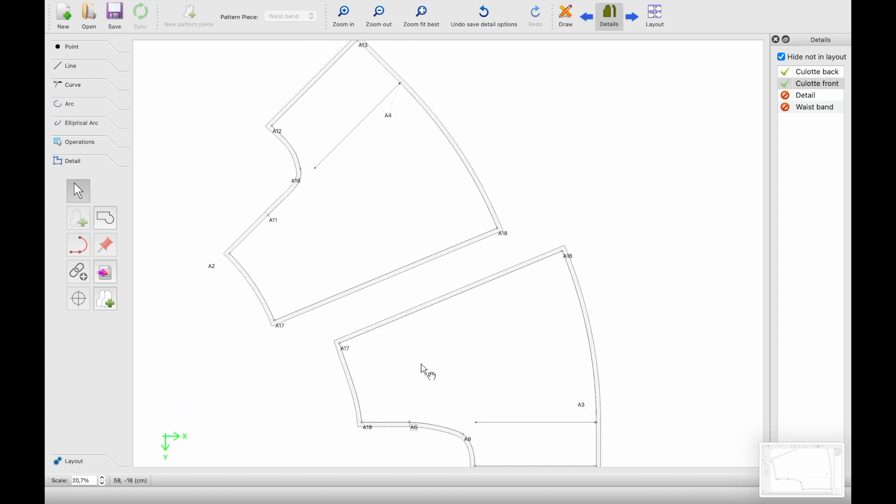
pyautogui.scroll(-2, 424, 371)
# - Open the table of increments and set the formula of #Skirt_angle to 270
pyautogui.moveTo(200, 3)
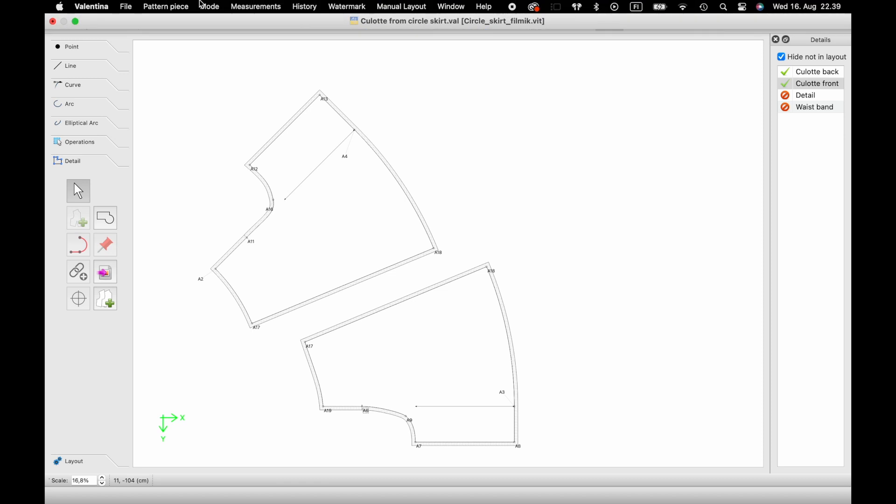
pyautogui.click(255, 6)
pyautogui.click(284, 97)
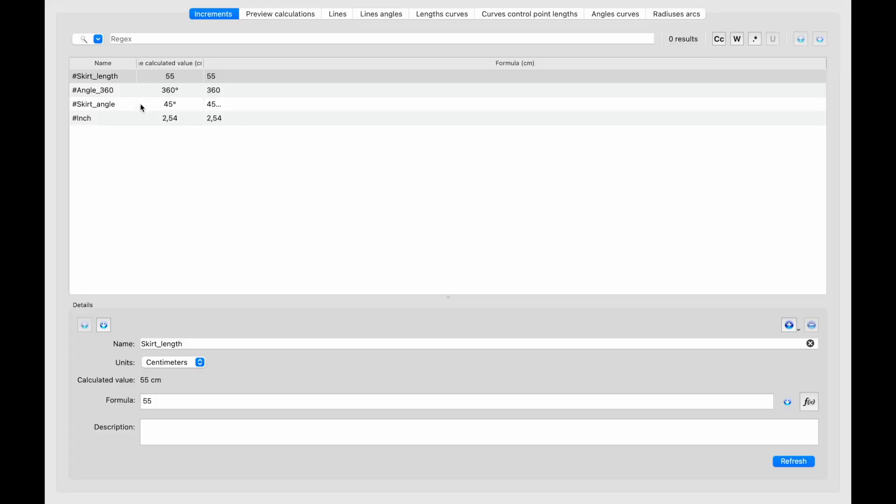
pyautogui.click(141, 105)
pyautogui.moveTo(188, 400); pyautogui.dragTo(113, 400)
pyautogui.write('270')
pyautogui.click(54, 22)
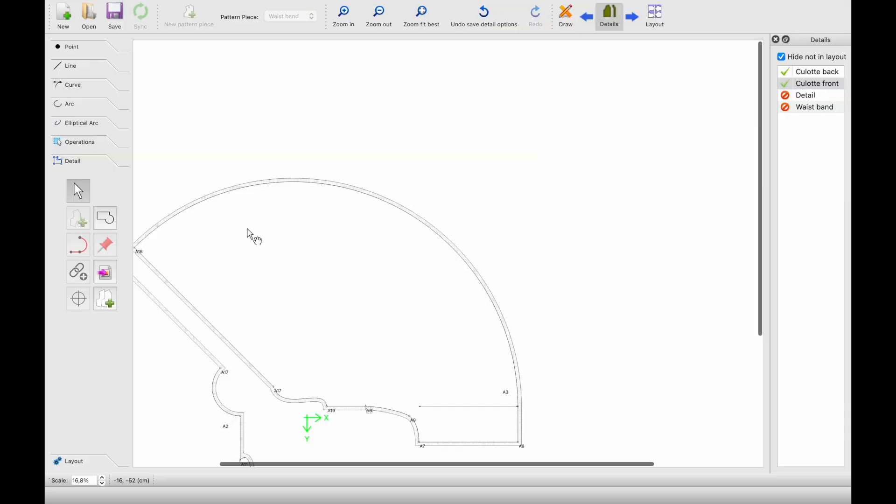
# - Return to the draft and reshape the front waist curve from A17 to A19 into an outward arc that follows the waist circle from A17
pyautogui.keyDown('ctrl'); pyautogui.scroll(5, 246, 231); pyautogui.keyUp('ctrl')
pyautogui.scroll(-3, 245, 233)
pyautogui.keyDown('ctrl'); pyautogui.scroll(-3, 245, 232); pyautogui.keyUp('ctrl')
pyautogui.hscroll(-3, 247, 236)
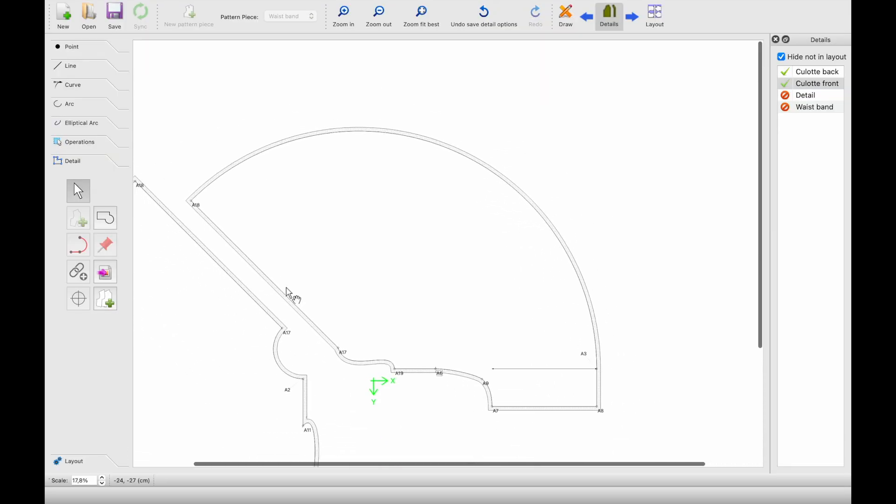
pyautogui.scroll(-2, 314, 307)
pyautogui.keyDown('ctrl'); pyautogui.scroll(6, 327, 308); pyautogui.keyUp('ctrl')
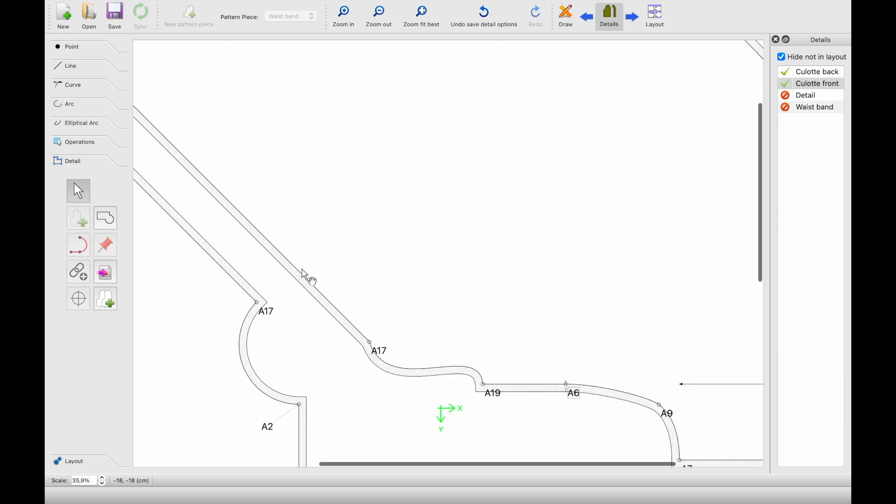
pyautogui.click(565, 16)
pyautogui.keyDown('ctrl'); pyautogui.scroll(6, 290, 324); pyautogui.keyUp('ctrl')
pyautogui.keyDown('ctrl'); pyautogui.scroll(6, 317, 279); pyautogui.keyUp('ctrl')
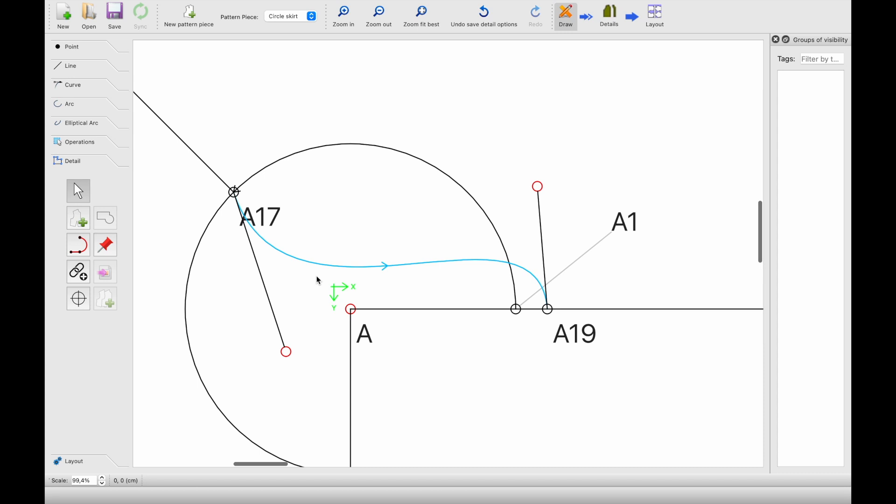
pyautogui.scroll(1, 317, 280)
pyautogui.keyDown('ctrl'); pyautogui.scroll(3, 340, 295); pyautogui.keyUp('ctrl')
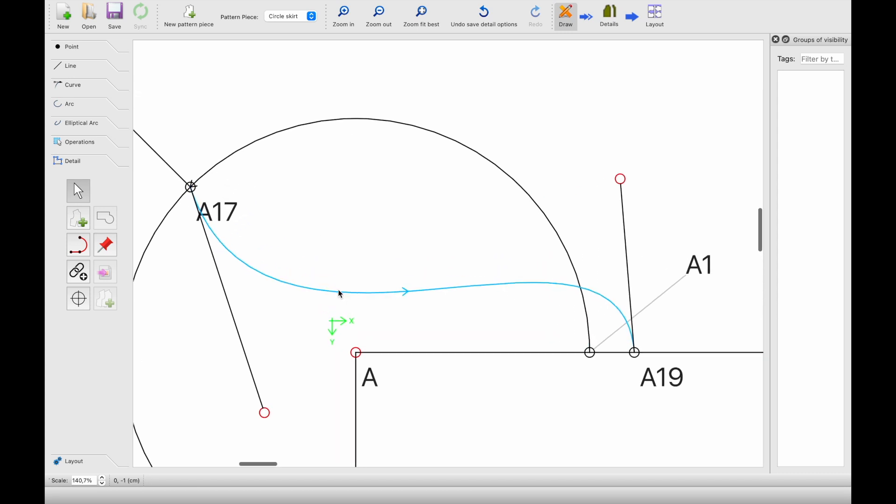
pyautogui.moveTo(344, 299); pyautogui.dragTo(365, 121)
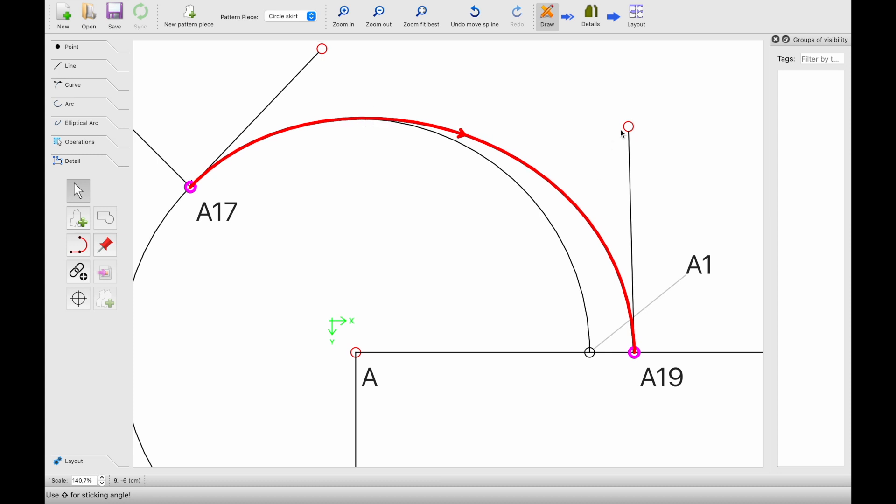
pyautogui.moveTo(628, 125); pyautogui.dragTo(591, 130)
pyautogui.keyDown('ctrl'); pyautogui.scroll(-12, 591, 130); pyautogui.keyUp('ctrl')
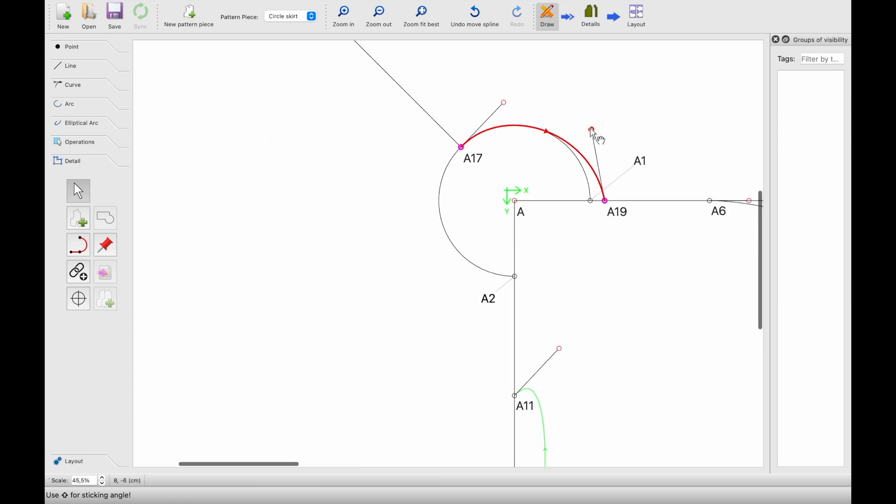
# - Reshape the back crotch curve from A12 through A16 to A11 into a smooth bend, tangent to the construction lines at A11 and A12
pyautogui.scroll(-2, 586, 251)
pyautogui.keyDown('ctrl'); pyautogui.scroll(7, 583, 319); pyautogui.keyUp('ctrl')
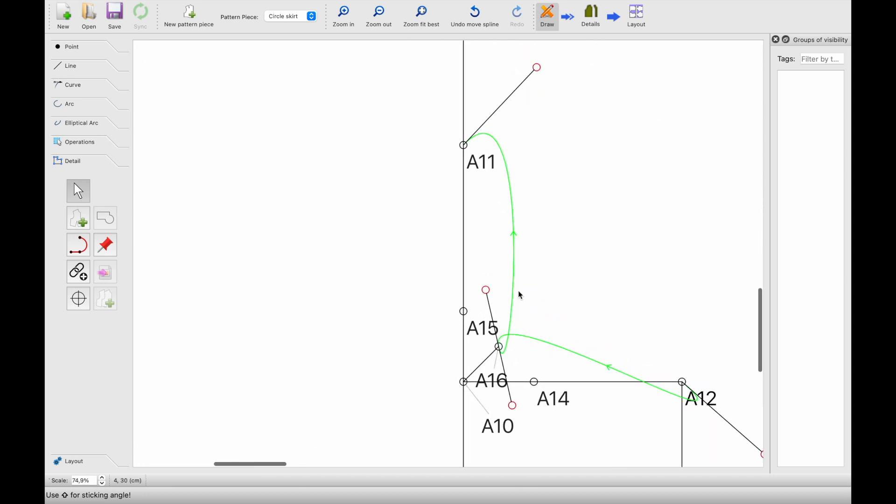
pyautogui.moveTo(511, 258); pyautogui.dragTo(473, 273)
pyautogui.moveTo(481, 117); pyautogui.dragTo(461, 248)
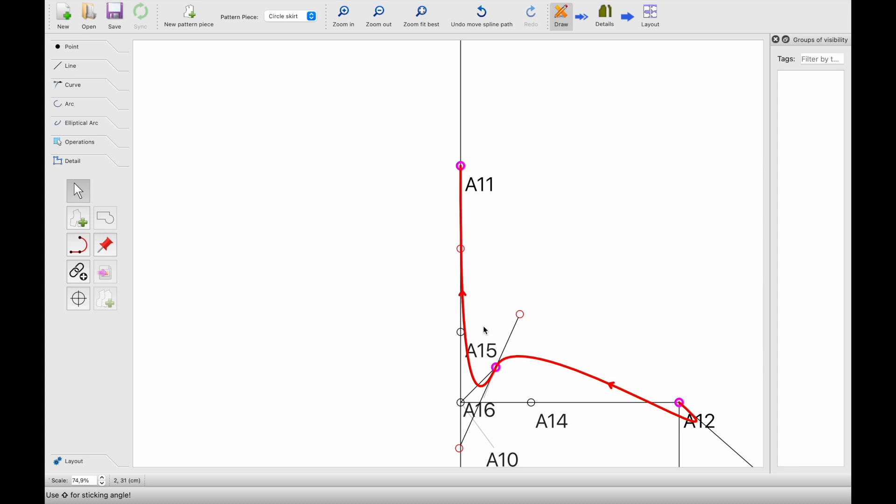
pyautogui.scroll(-2, 480, 336)
pyautogui.moveTo(460, 409); pyautogui.dragTo(452, 268)
pyautogui.keyDown('ctrl'); pyautogui.scroll(-2, 692, 390); pyautogui.keyUp('ctrl')
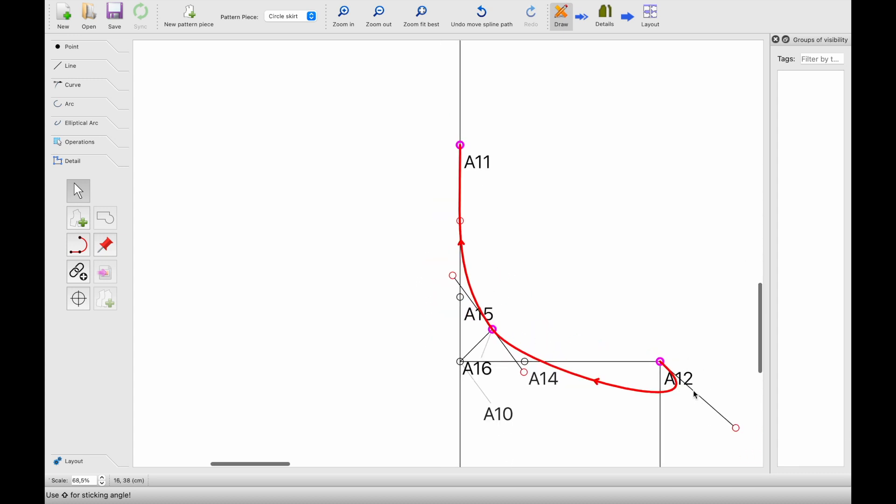
pyautogui.moveTo(731, 408); pyautogui.dragTo(530, 351)
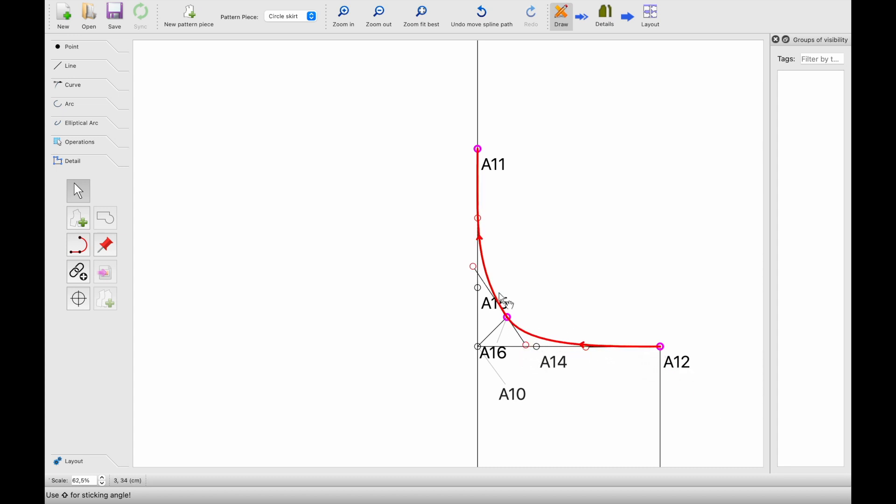
pyautogui.moveTo(472, 267); pyautogui.dragTo(478, 265)
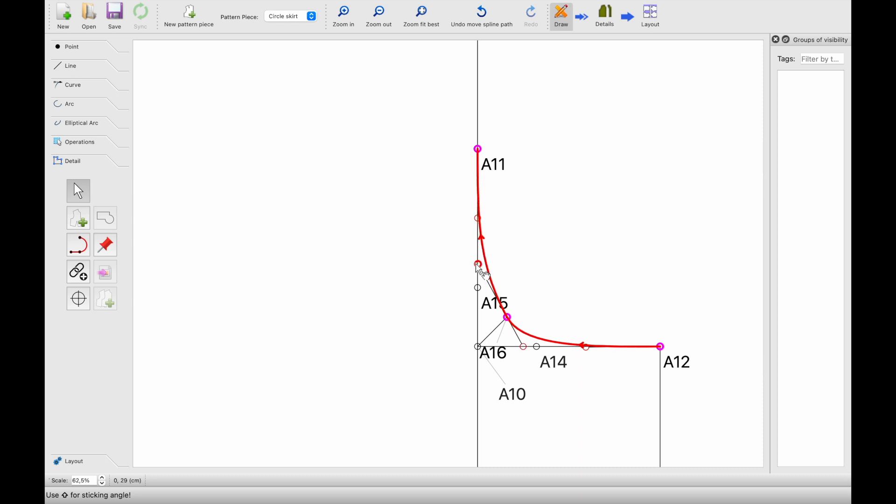
pyautogui.moveTo(479, 223); pyautogui.dragTo(478, 208)
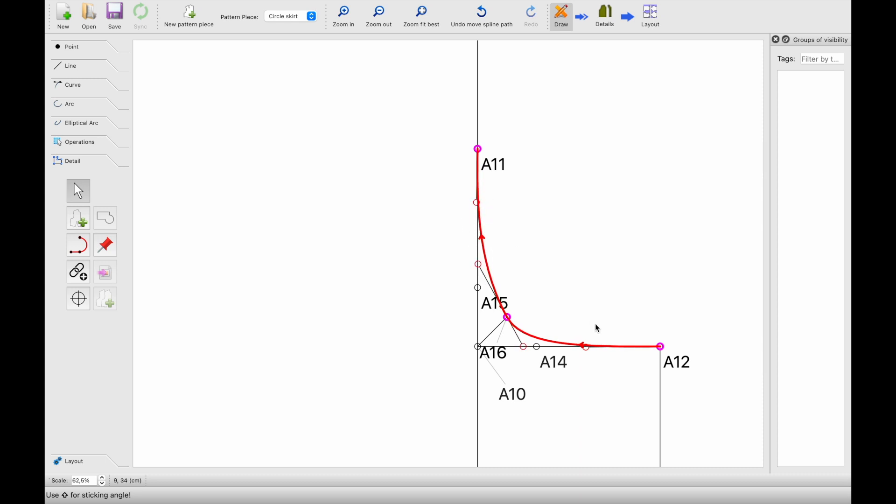
# - Examine the corrected curves in the draft and the outlines, passmarks and grainlines of the Culotte front and back pieces
pyautogui.keyDown('ctrl'); pyautogui.scroll(-8, 588, 350); pyautogui.keyUp('ctrl')
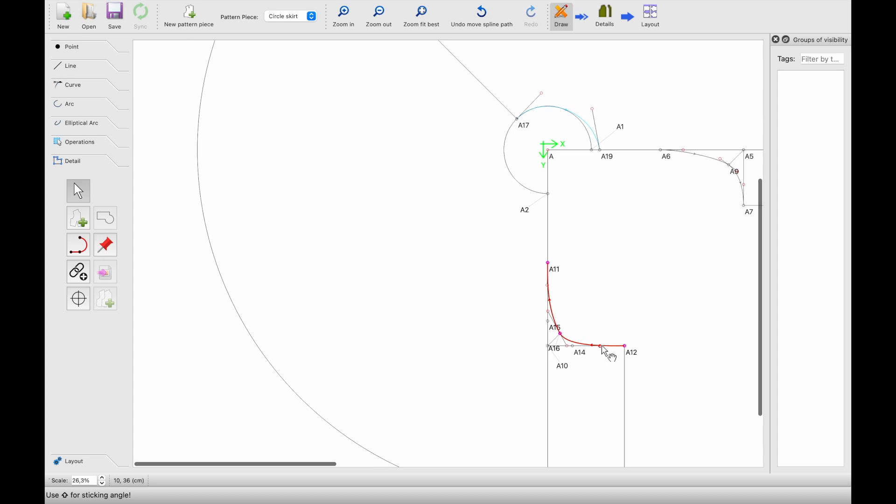
pyautogui.hscroll(2, 602, 346)
pyautogui.keyDown('ctrl'); pyautogui.scroll(4, 629, 231); pyautogui.keyUp('ctrl')
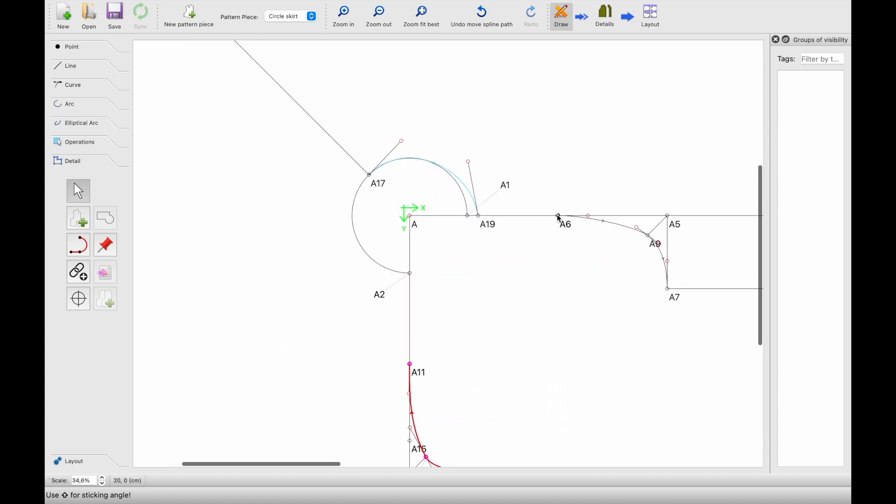
pyautogui.keyDown('ctrl'); pyautogui.scroll(-4, 557, 216); pyautogui.keyUp('ctrl')
pyautogui.keyDown('ctrl'); pyautogui.scroll(-1, 556, 214); pyautogui.keyUp('ctrl')
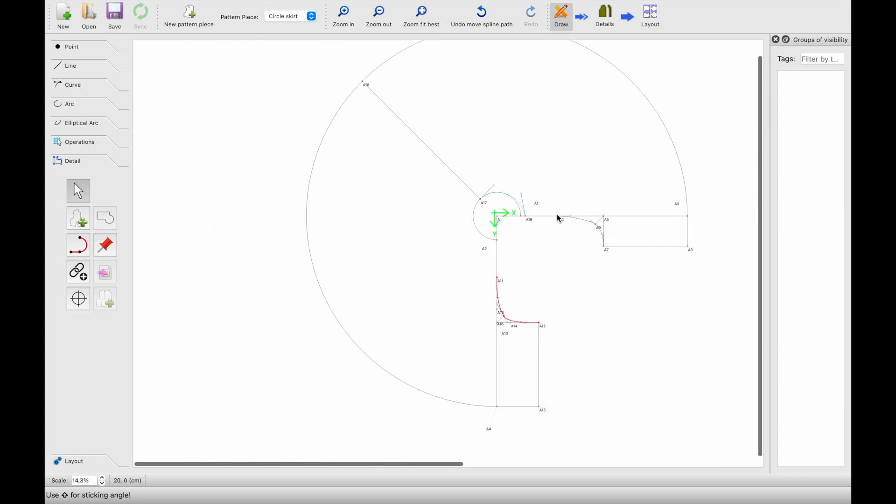
pyautogui.click(603, 23)
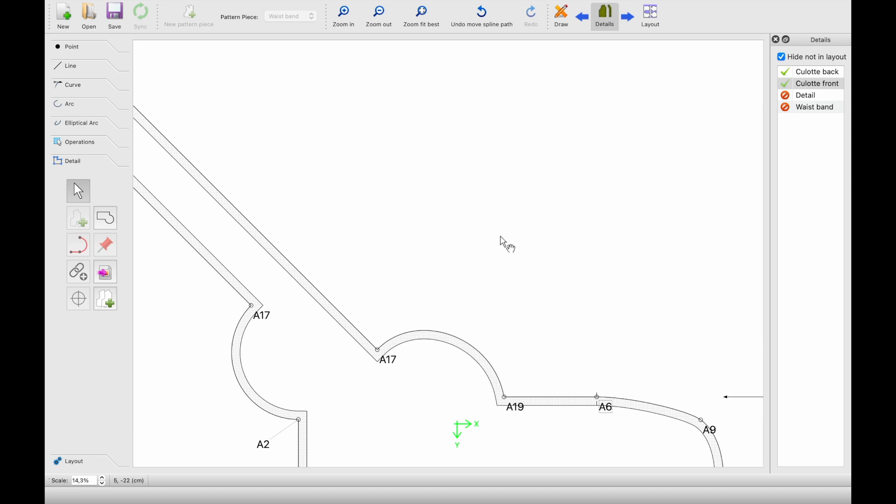
pyautogui.keyDown('ctrl'); pyautogui.scroll(-6, 504, 244); pyautogui.keyUp('ctrl')
pyautogui.keyDown('ctrl'); pyautogui.scroll(3, 505, 274); pyautogui.keyUp('ctrl')
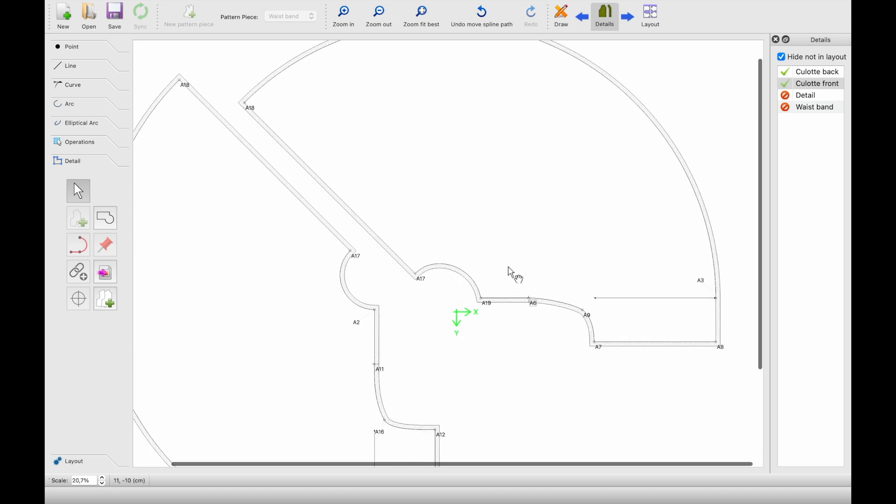
pyautogui.keyDown('ctrl'); pyautogui.scroll(-2, 407, 370); pyautogui.keyUp('ctrl')
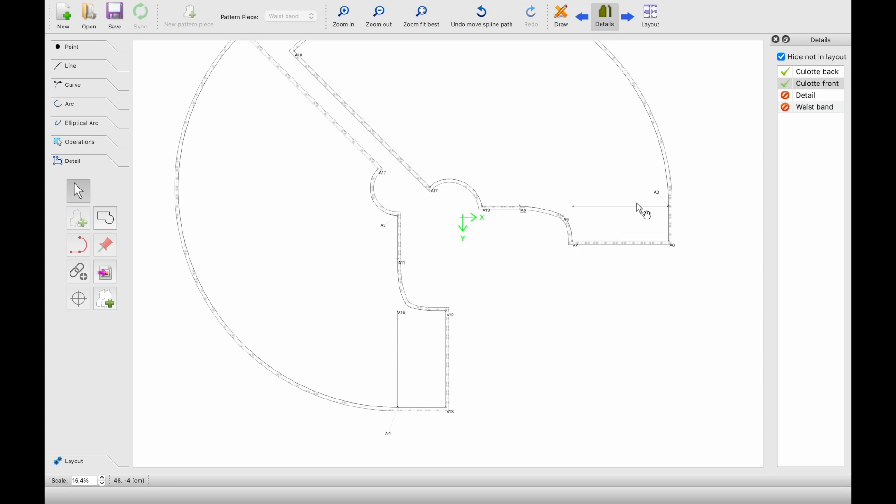
pyautogui.keyDown('ctrl'); pyautogui.scroll(-2, 458, 155); pyautogui.keyUp('ctrl')
pyautogui.keyDown('ctrl'); pyautogui.scroll(2, 454, 184); pyautogui.keyUp('ctrl')
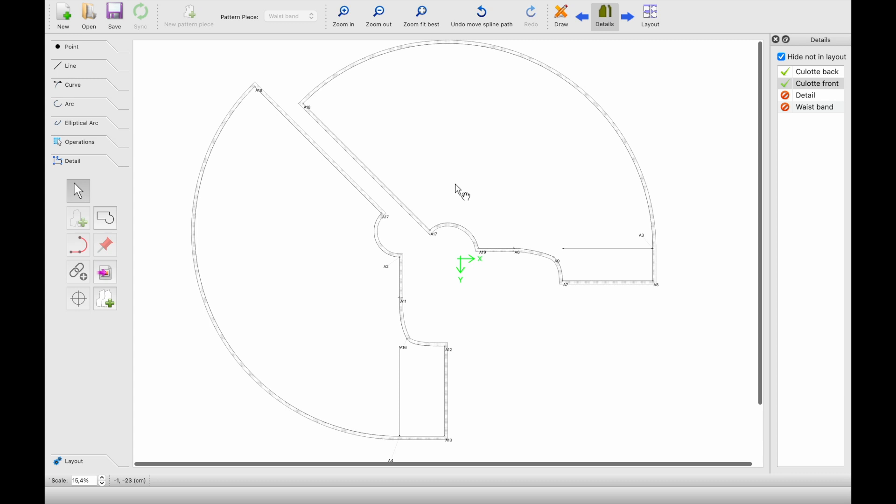
# - Switch back to the draft and compare the front waist curve from A17 to A19 with the waist arc
pyautogui.click(561, 18)
pyautogui.keyDown('ctrl'); pyautogui.scroll(2, 396, 217); pyautogui.keyUp('ctrl')
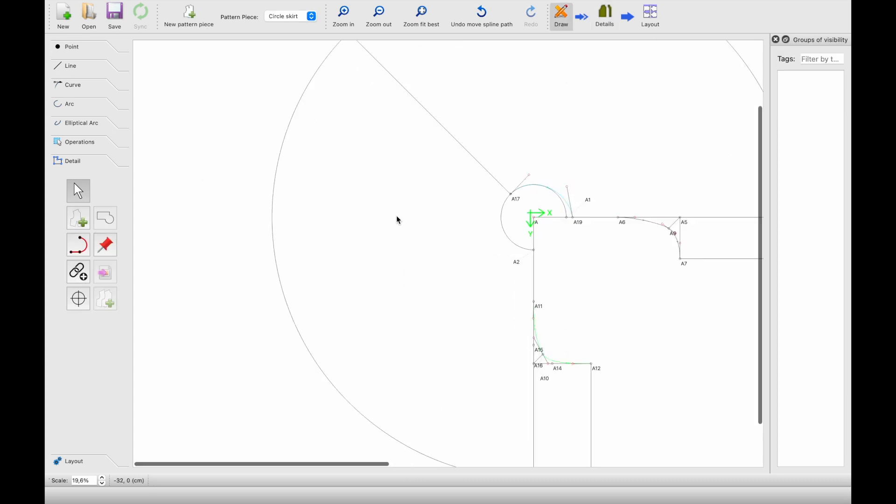
pyautogui.keyDown('ctrl'); pyautogui.scroll(4, 475, 204); pyautogui.keyUp('ctrl')
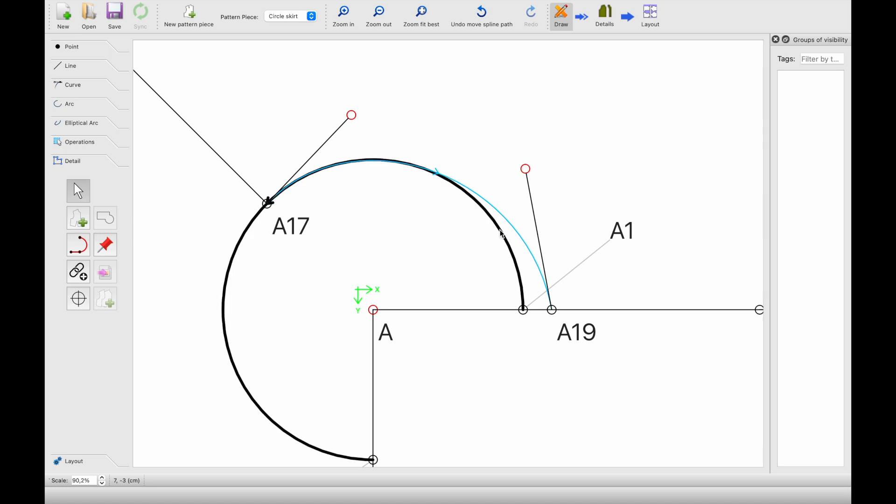
pyautogui.moveTo(502, 234)
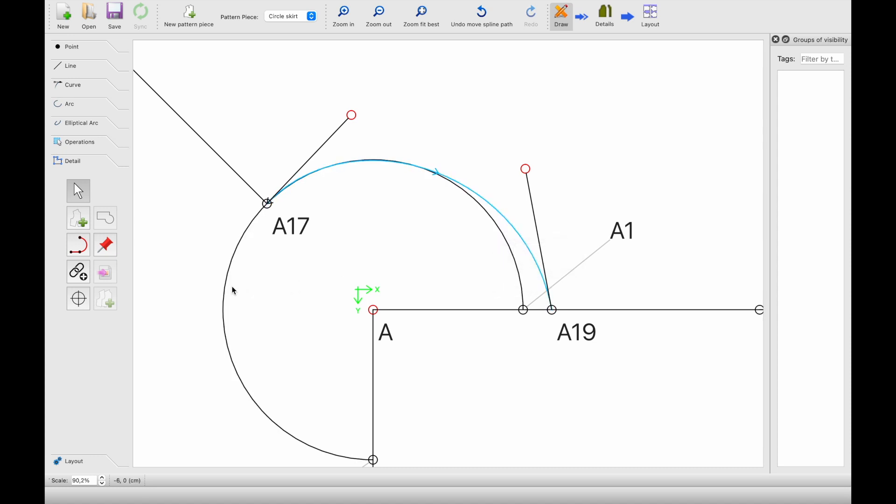
pyautogui.scroll(-5, 298, 246)
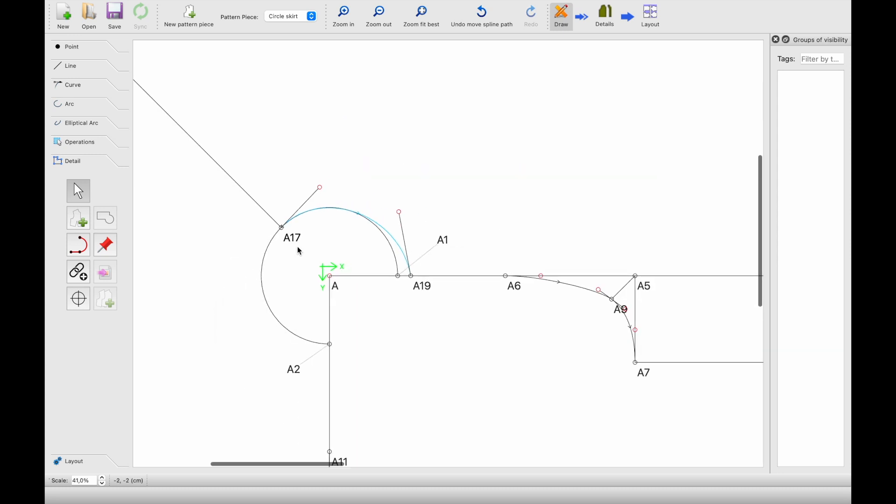
# - Set the Skirt_length variable to 30 cm and check the hem corners around A7–A8 and A12–A13 in the draft
pyautogui.scroll(-3, 299, 248)
pyautogui.scroll(2, 299, 249)
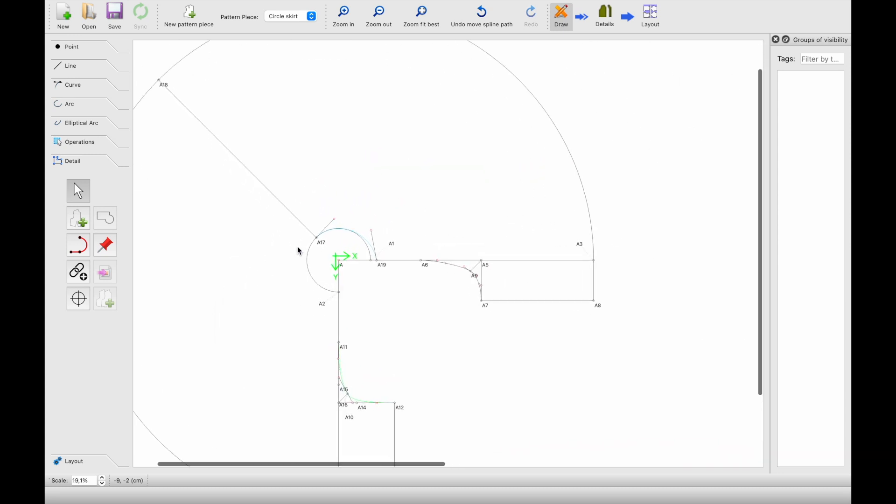
pyautogui.scroll(-3, 299, 249)
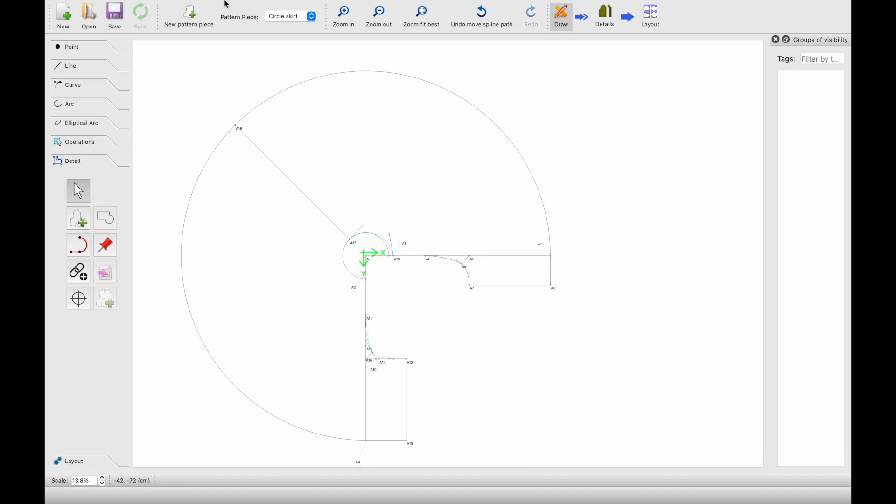
pyautogui.click(238, 6)
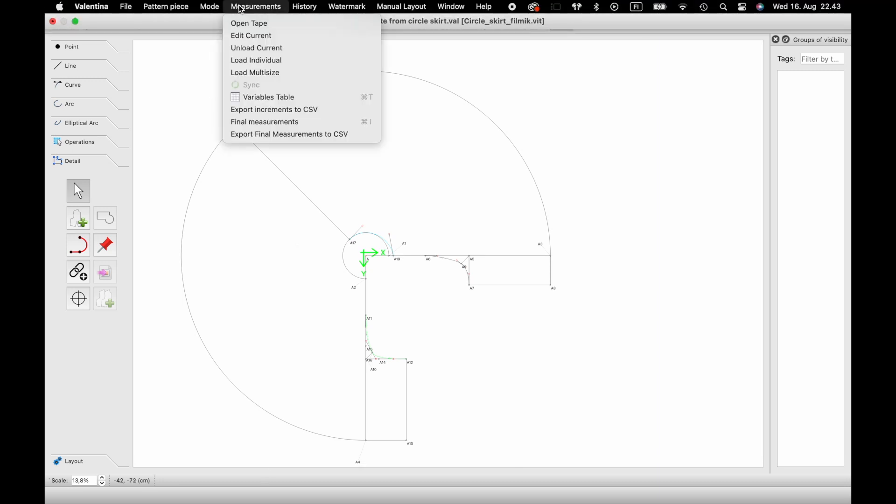
pyautogui.click(264, 98)
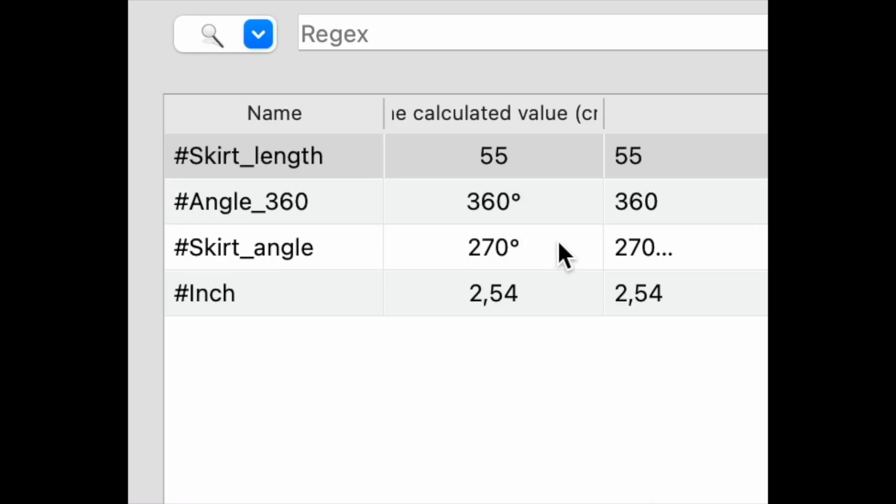
pyautogui.click(508, 167)
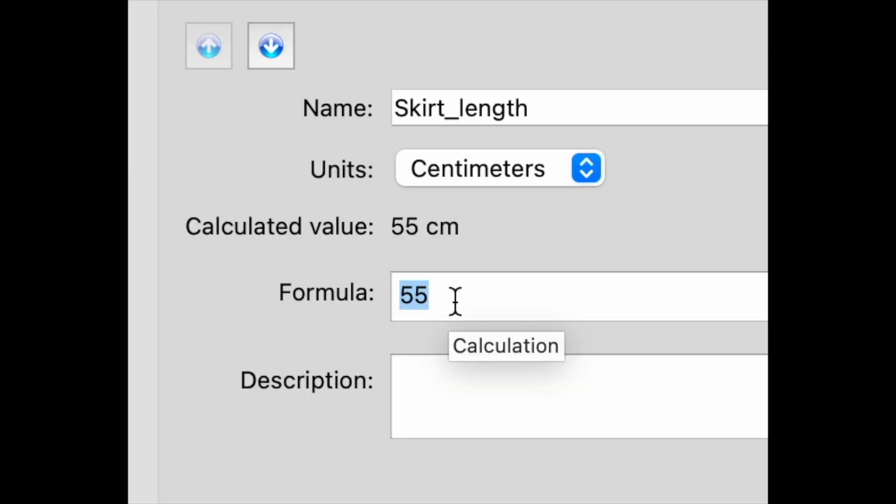
pyautogui.moveTo(461, 307); pyautogui.dragTo(284, 301)
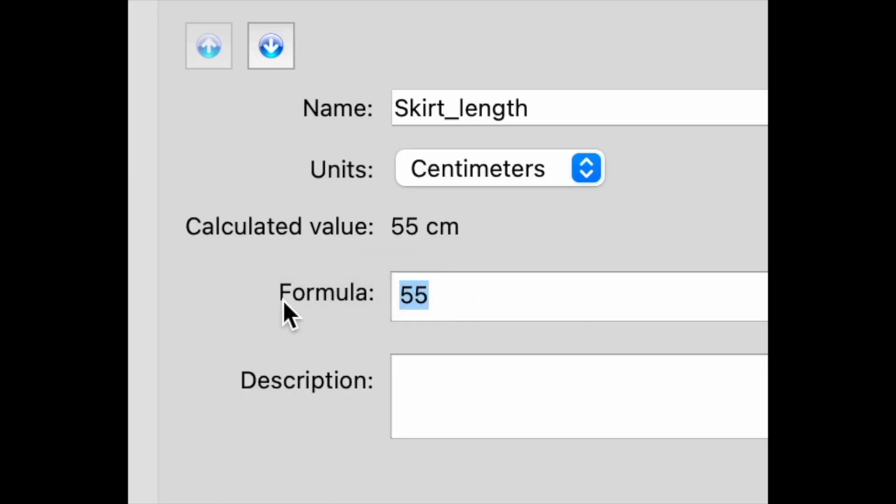
pyautogui.write('30')
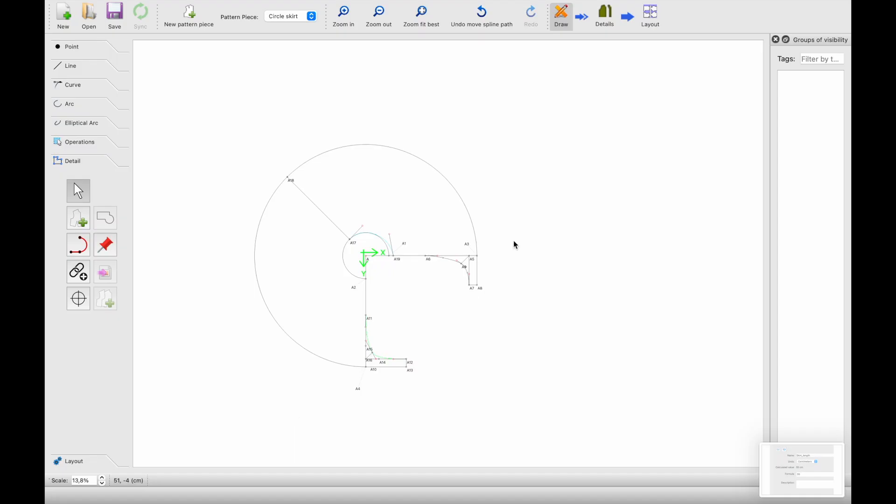
pyautogui.scroll(8, 512, 240)
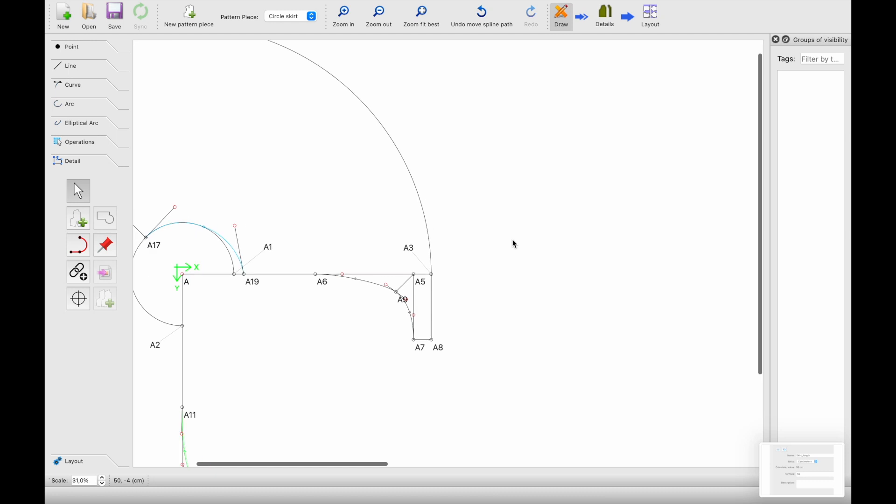
pyautogui.scroll(-5, 442, 338)
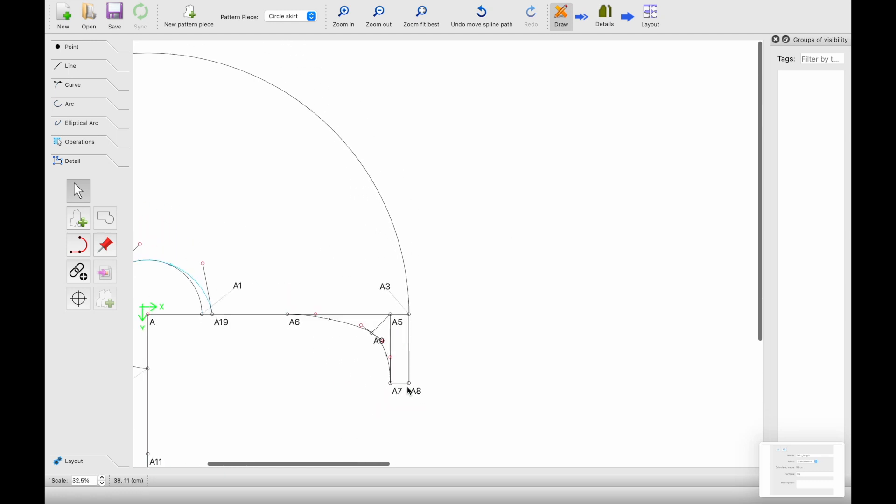
pyautogui.scroll(7, 354, 366)
pyautogui.scroll(-10, 353, 365)
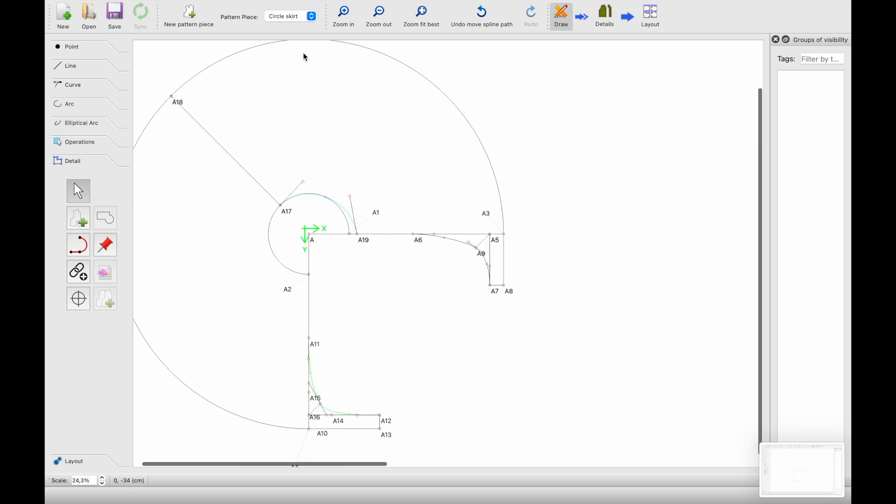
# - Set the Skirt_length variable to 100 cm and check the draft and the outlines of the culotte pieces
pyautogui.moveTo(296, 11)
pyautogui.click(264, 9)
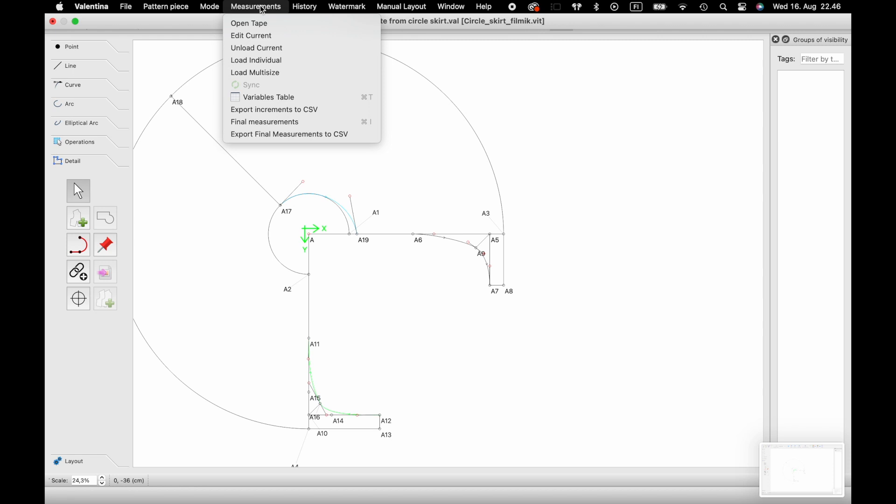
pyautogui.click(281, 94)
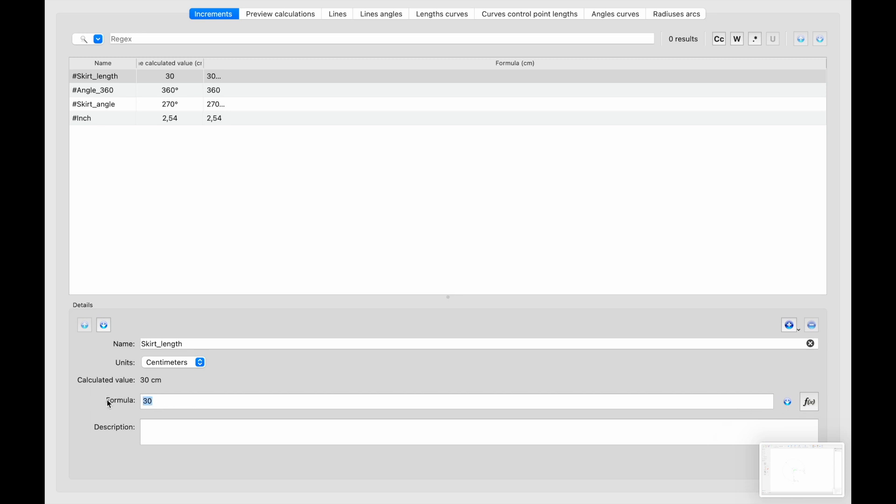
pyautogui.write('100')
pyautogui.click(51, 20)
pyautogui.scroll(4, 372, 253)
pyautogui.scroll(3, 475, 248)
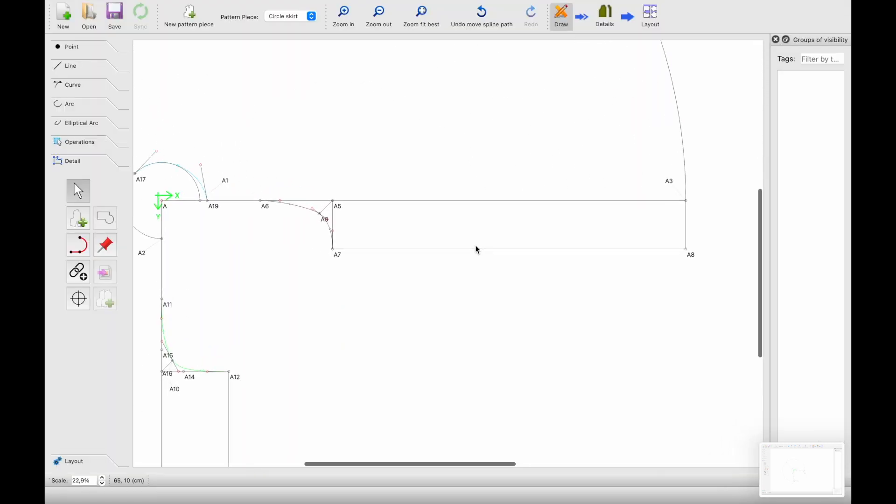
pyautogui.scroll(-2, 431, 248)
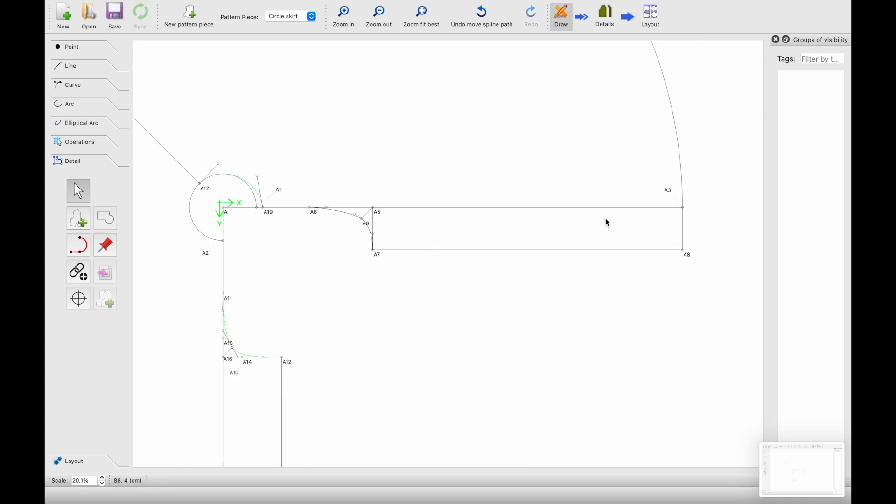
pyautogui.click(608, 19)
pyautogui.scroll(-4, 512, 192)
# - Set the Skirt_angle variable to 45 degrees and examine the outlines of the Culotte front and back pieces
pyautogui.click(256, 6)
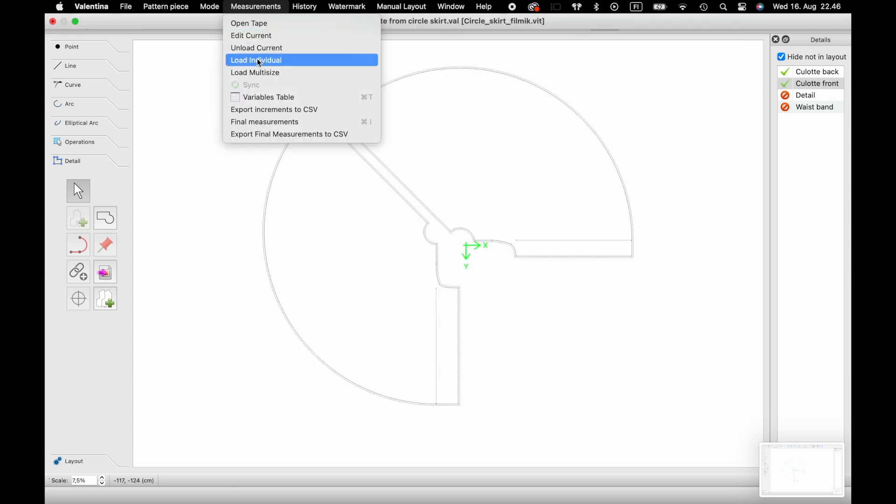
pyautogui.click(264, 98)
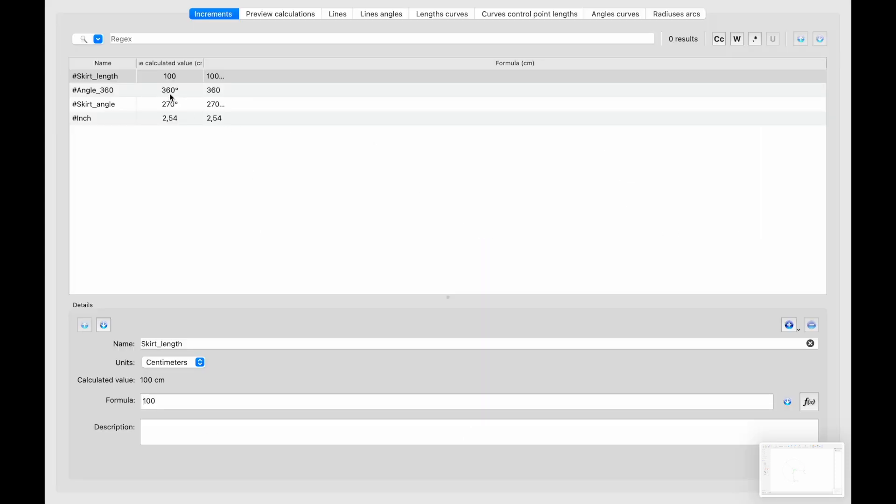
pyautogui.click(175, 107)
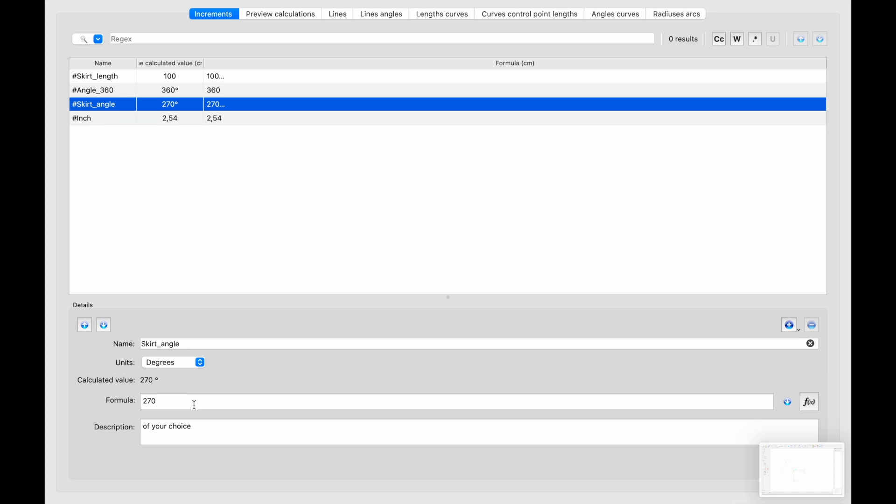
pyautogui.moveTo(191, 402); pyautogui.dragTo(90, 400)
pyautogui.write('45')
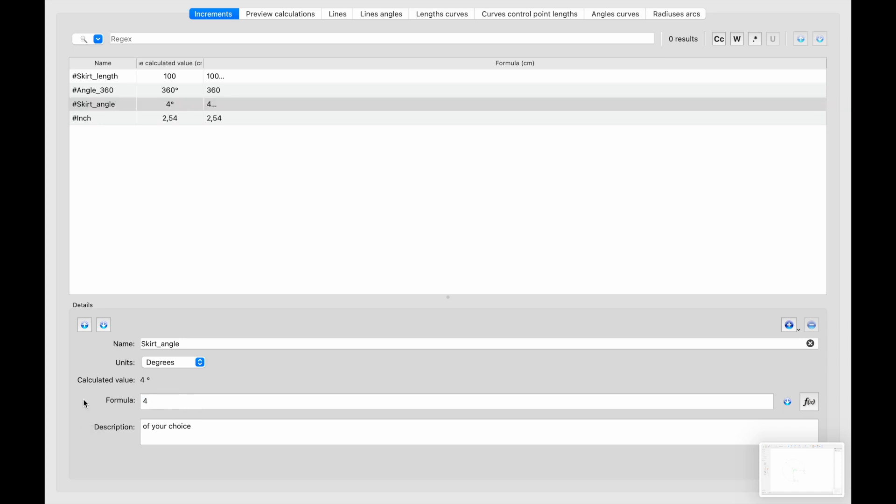
pyautogui.hotkey('ctrl', 'Left')
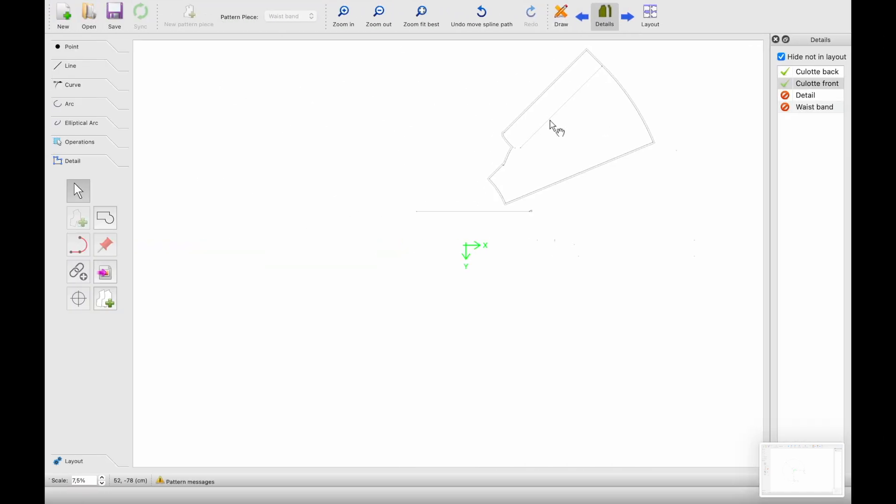
pyautogui.scroll(5, 554, 126)
pyautogui.scroll(-4, 467, 220)
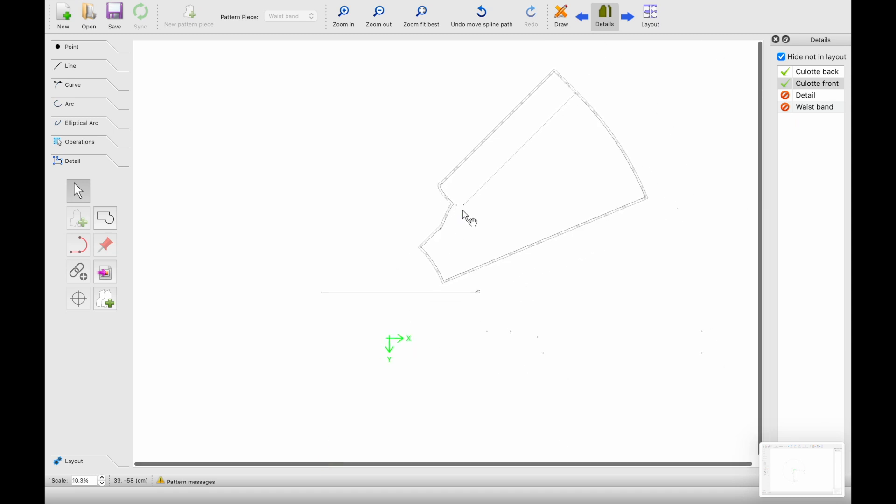
pyautogui.scroll(5, 500, 295)
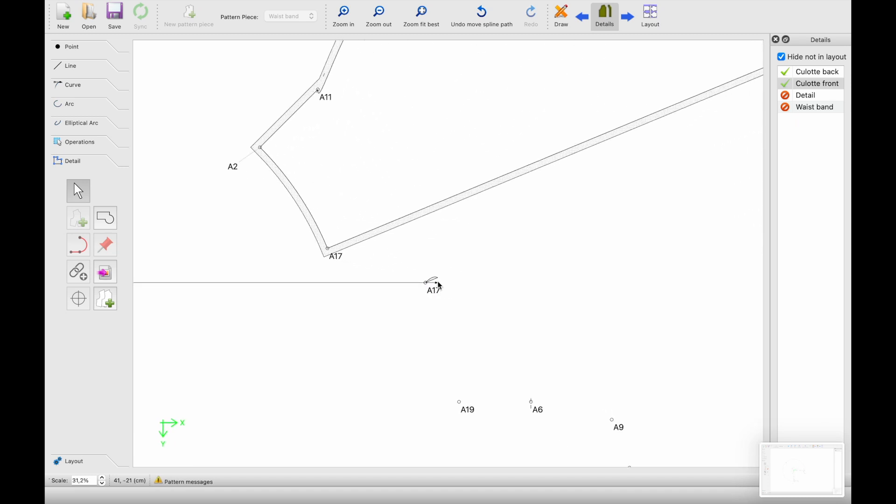
pyautogui.scroll(-3, 440, 285)
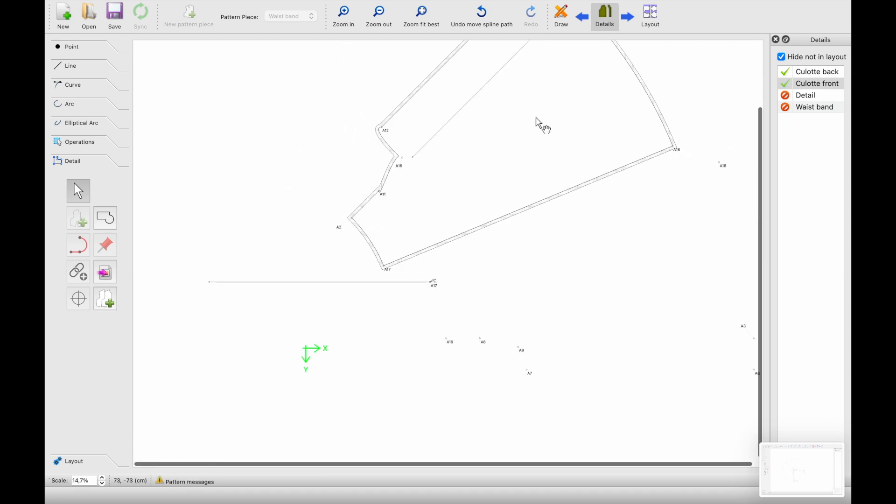
# - Return to the draft and reshape the front waist curve from A17 to A19 into a gentle outward arc just outside the waist circle
pyautogui.click(562, 24)
pyautogui.scroll(5, 376, 226)
pyautogui.scroll(3, 376, 228)
pyautogui.scroll(2, 450, 185)
pyautogui.moveTo(501, 165); pyautogui.dragTo(469, 271)
pyautogui.scroll(-5, 469, 272)
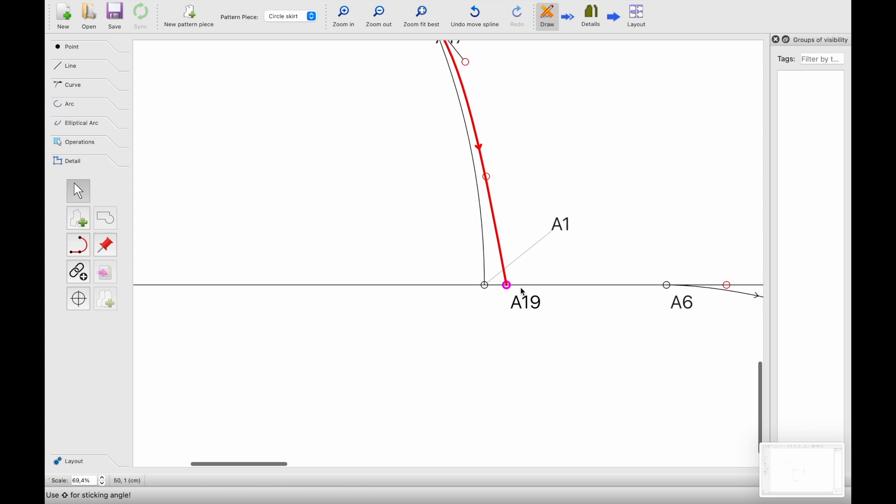
pyautogui.moveTo(506, 277); pyautogui.dragTo(508, 259)
pyautogui.moveTo(489, 79); pyautogui.dragTo(505, 210)
pyautogui.scroll(-5, 506, 210)
pyautogui.scroll(-4, 502, 206)
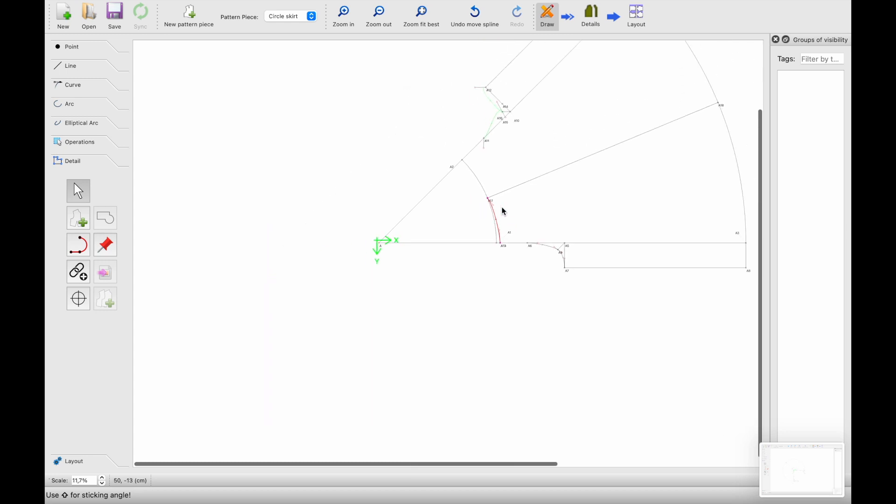
# - Reshape the back crotch curve from A12 through A16 to A11 into one smooth bend, with its ends along the construction lines at A12 and A11
pyautogui.scroll(8, 445, 120)
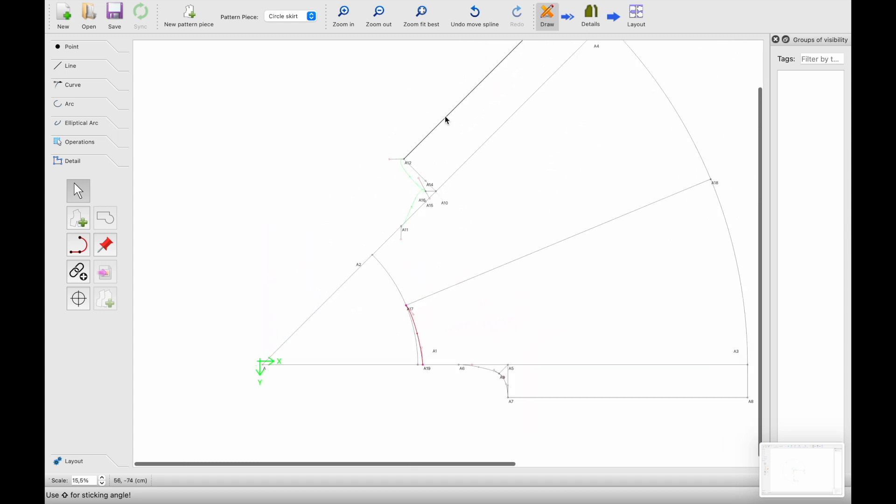
pyautogui.moveTo(340, 312); pyautogui.dragTo(380, 252)
pyautogui.scroll(2, 380, 250)
pyautogui.scroll(1, 382, 251)
pyautogui.moveTo(384, 203); pyautogui.dragTo(427, 332)
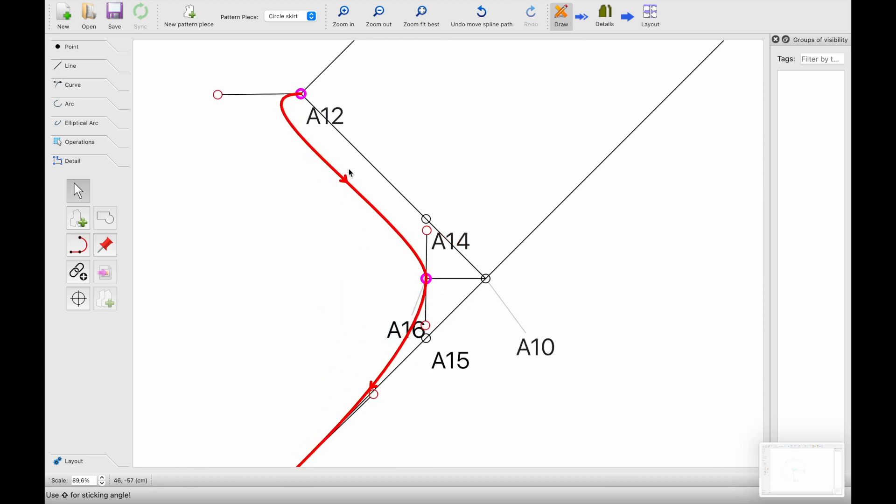
pyautogui.moveTo(228, 97); pyautogui.dragTo(366, 161)
pyautogui.scroll(-5, 366, 161)
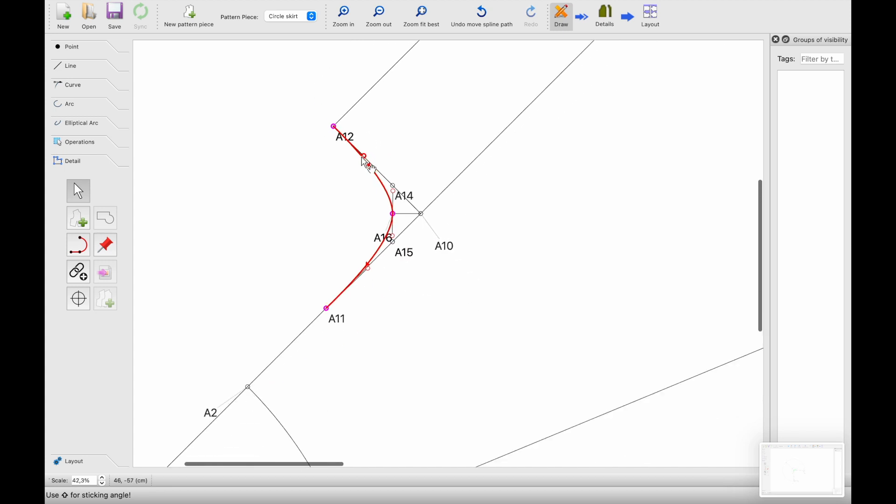
# - Check the corrected outlines in the piece details and generate a layout of both culotte pieces on a 182,90 by 866,99 cm sheet that follows the grainline
pyautogui.click(605, 16)
pyautogui.scroll(-2, 494, 135)
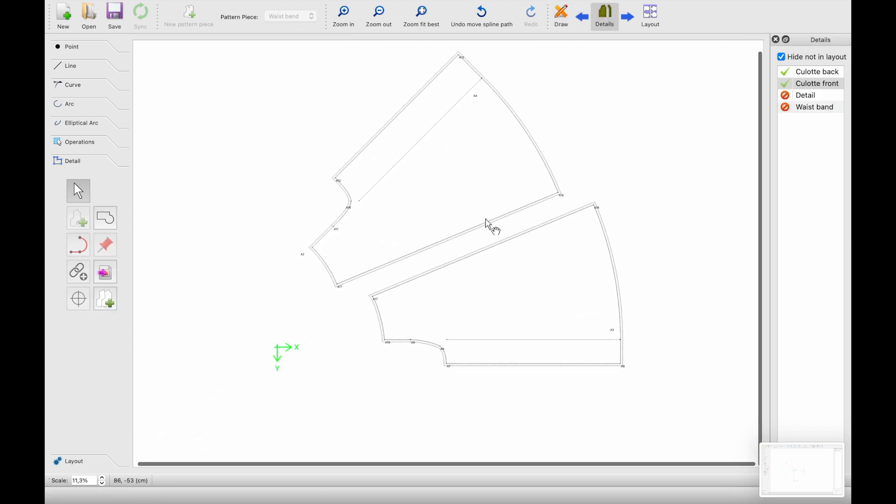
pyautogui.scroll(5, 488, 226)
pyautogui.scroll(-3, 496, 273)
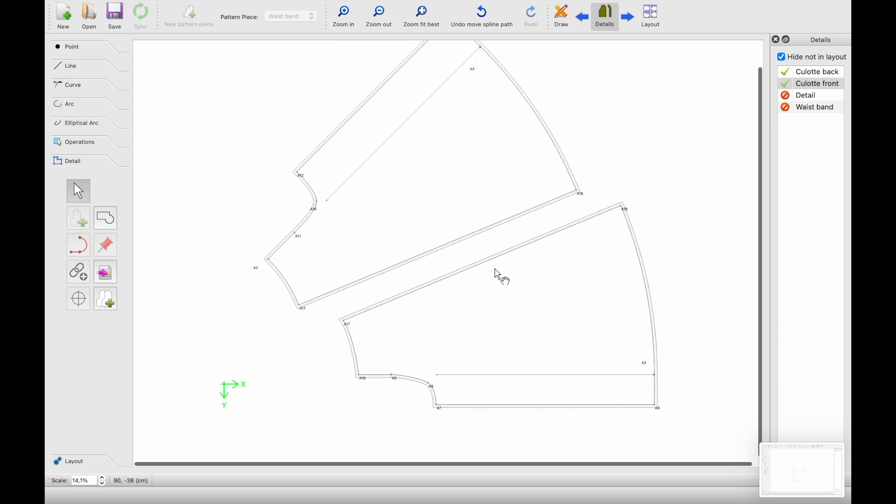
pyautogui.scroll(2, 496, 273)
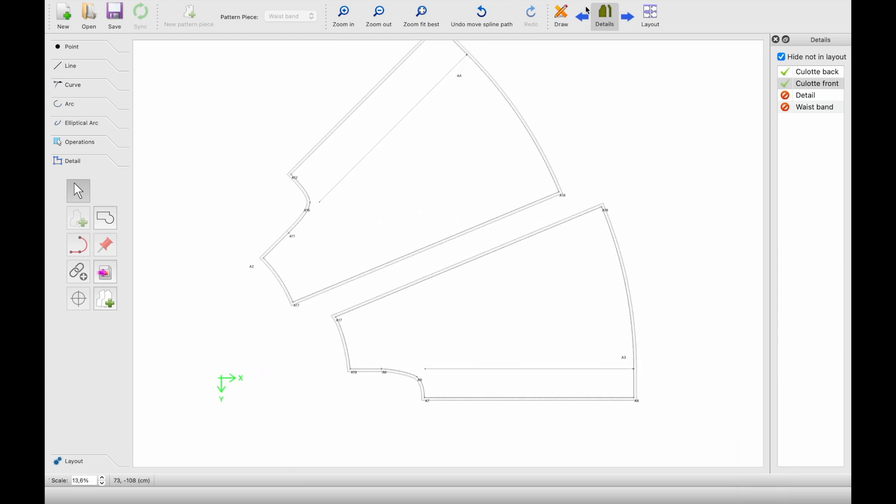
pyautogui.click(655, 22)
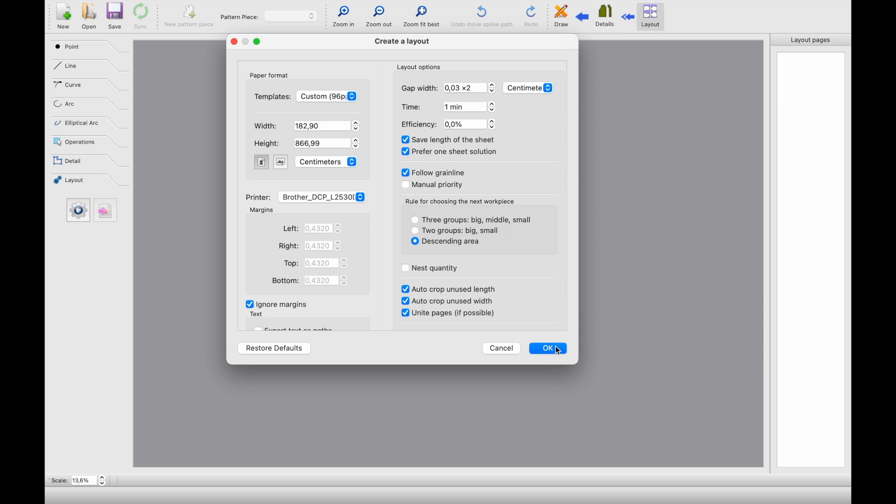
pyautogui.click(557, 349)
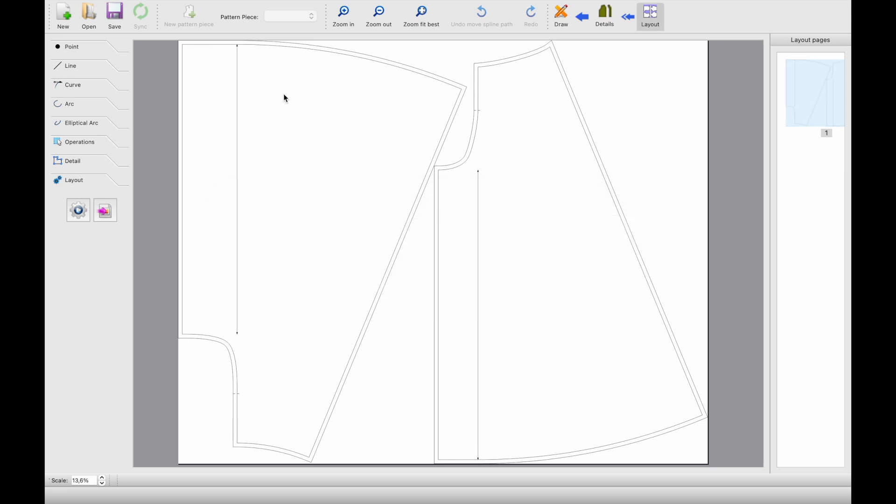
# - Open the tiled print preview of the layout and set its pages to landscape orientation
pyautogui.moveTo(164, 13)
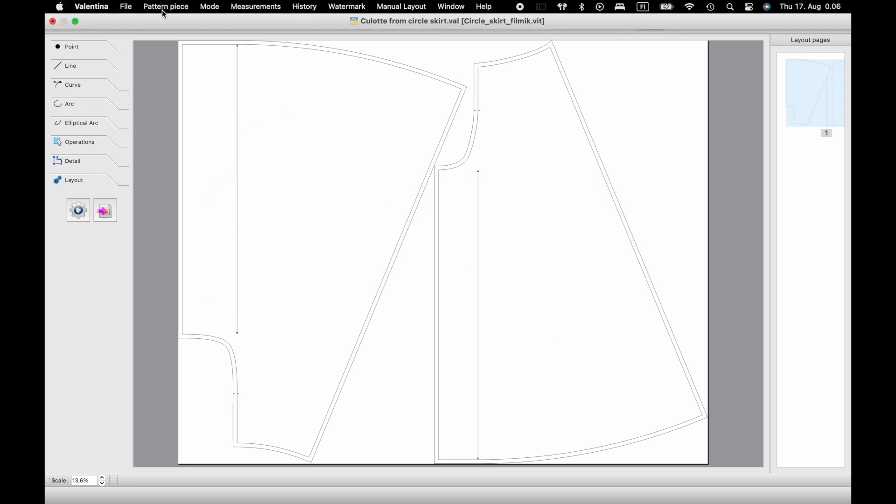
pyautogui.click(126, 7)
pyautogui.moveTo(156, 77)
pyautogui.click(434, 97)
pyautogui.click(535, 297)
pyautogui.click(405, 99)
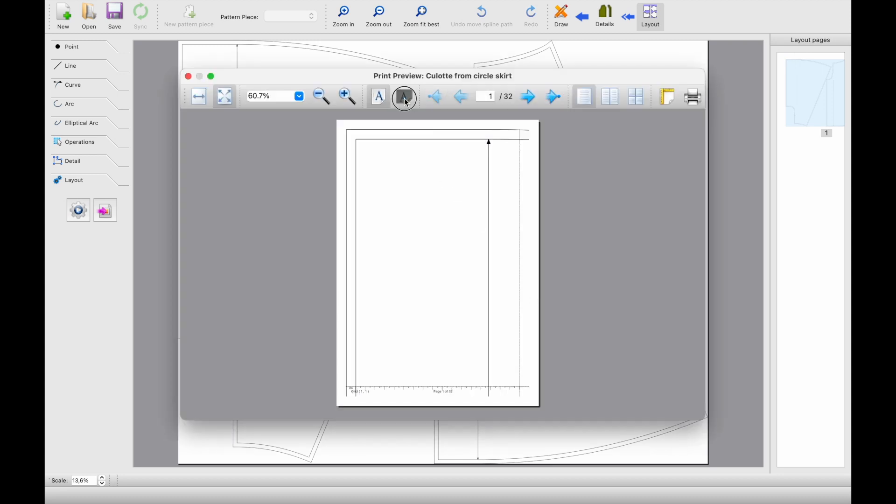
# - Change the paper size of the print preview to Oficio, 216 by 340 mm, in the page setup
pyautogui.click(668, 97)
pyautogui.click(566, 169)
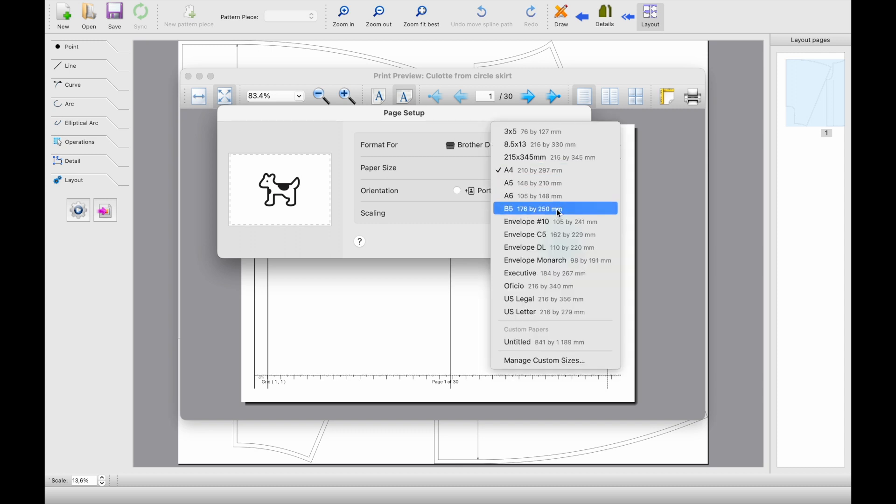
pyautogui.click(570, 313)
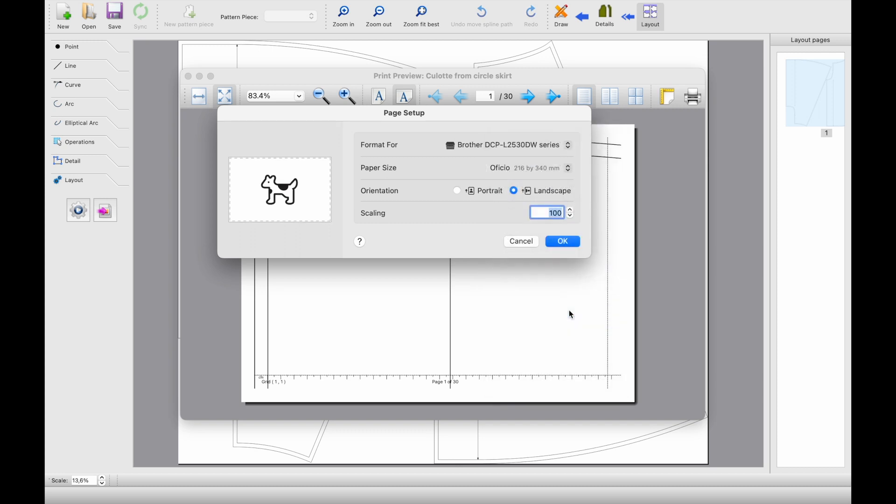
pyautogui.click(564, 241)
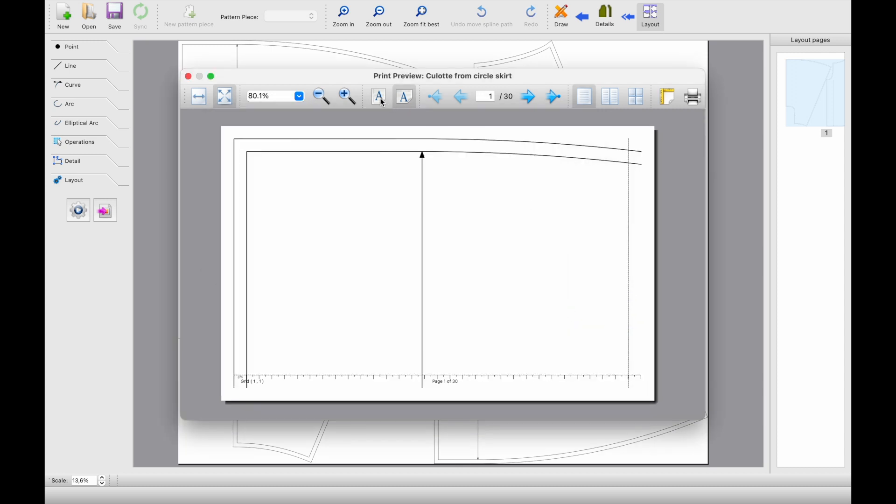
# - Compare the tiled preview in portrait and landscape orientation, and reopen the page setup
pyautogui.click(380, 97)
pyautogui.click(405, 97)
pyautogui.click(666, 98)
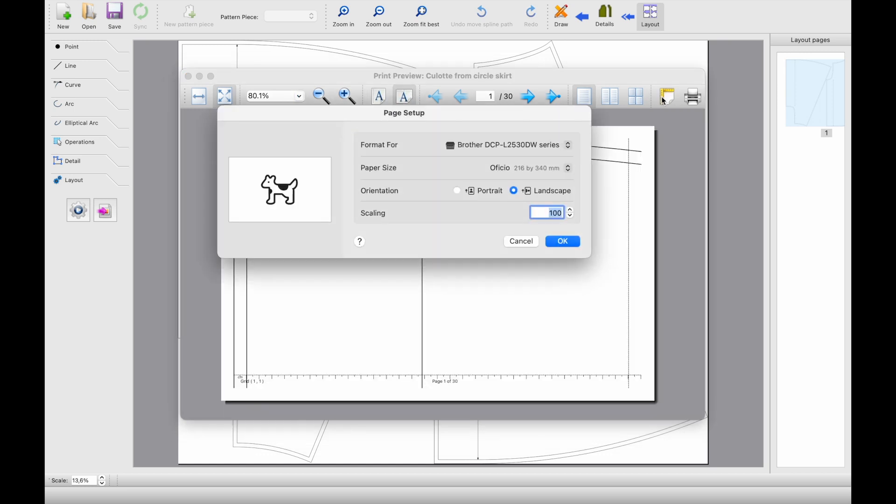